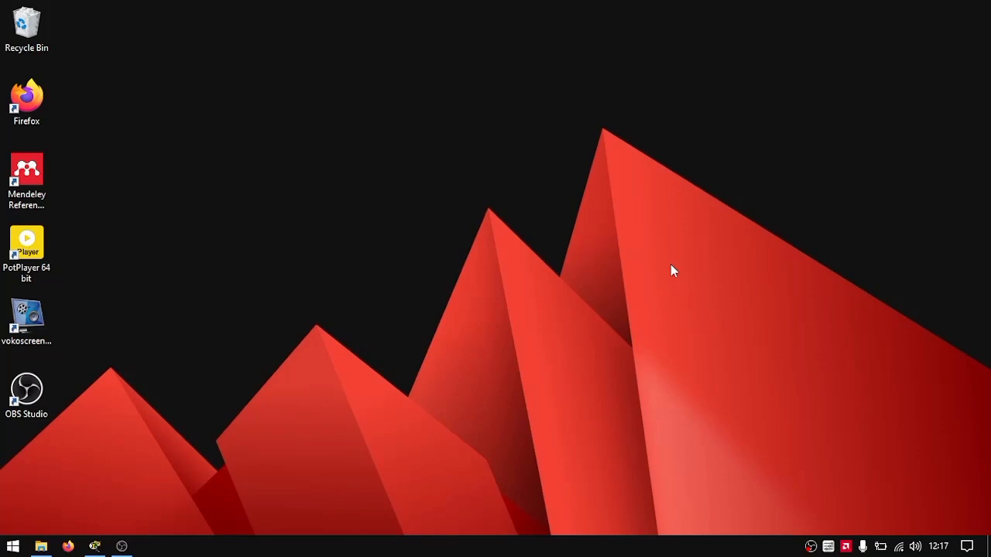
# Switch to the open Cisco Packet Tracer project and show the topology's whole upper row of subnets
pyautogui.click(94, 546)
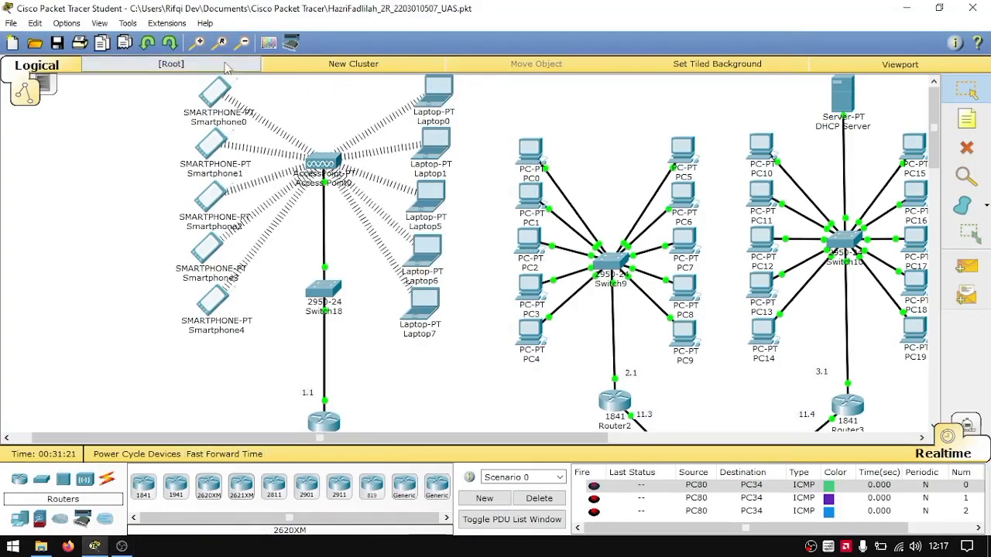
pyautogui.click(246, 45)
pyautogui.click(245, 45)
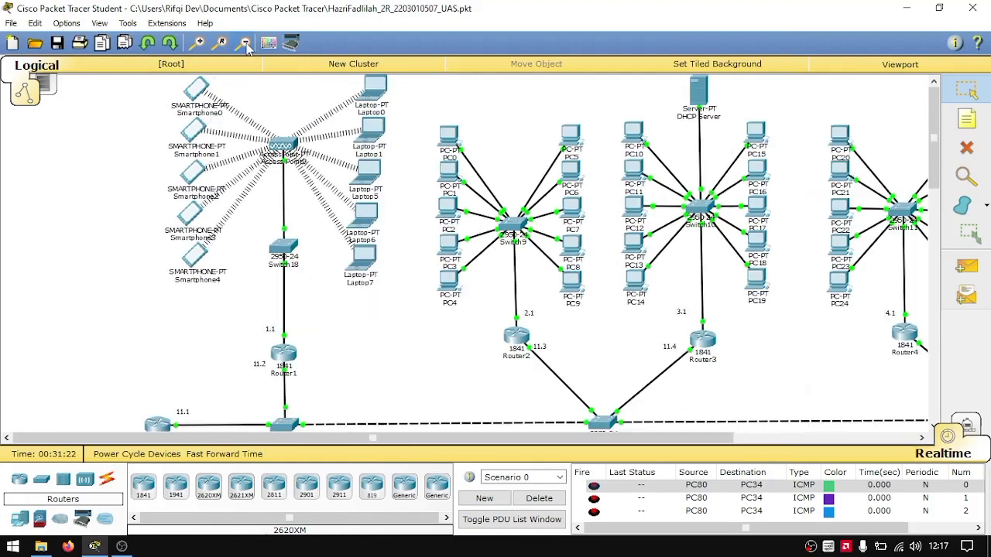
pyautogui.click(245, 45)
pyautogui.click(245, 45)
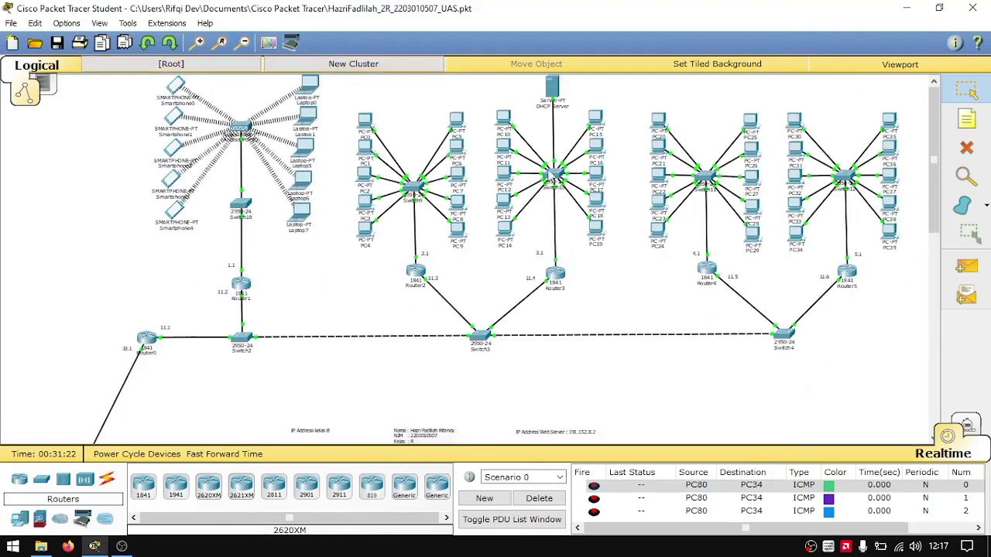
# Examine the topology's upper and lower subnets, the routers and switches linking them, and the address labels
pyautogui.scroll(-2, 939, 200)
pyautogui.moveTo(939, 199); pyautogui.dragTo(897, 141)
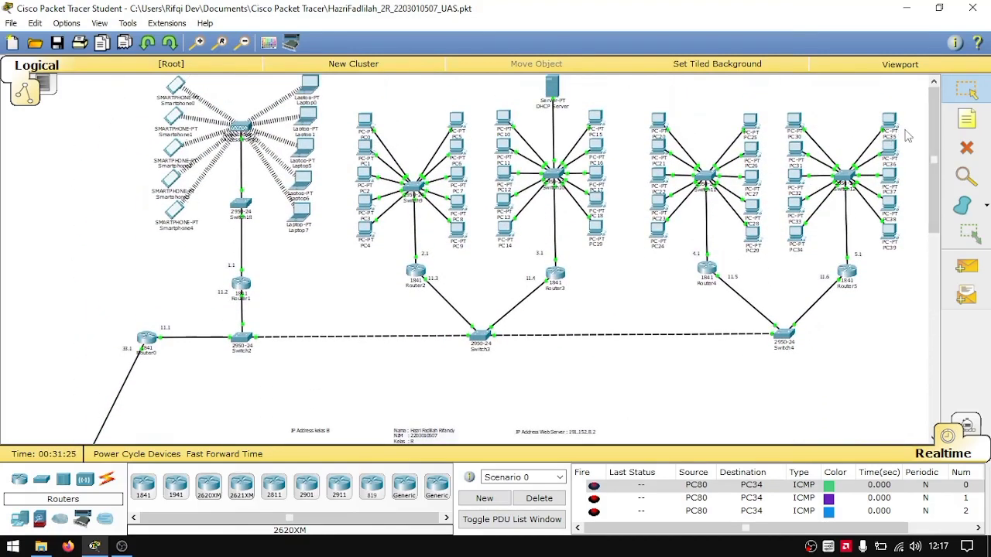
pyautogui.moveTo(905, 136)
pyautogui.scroll(-3, 933, 168)
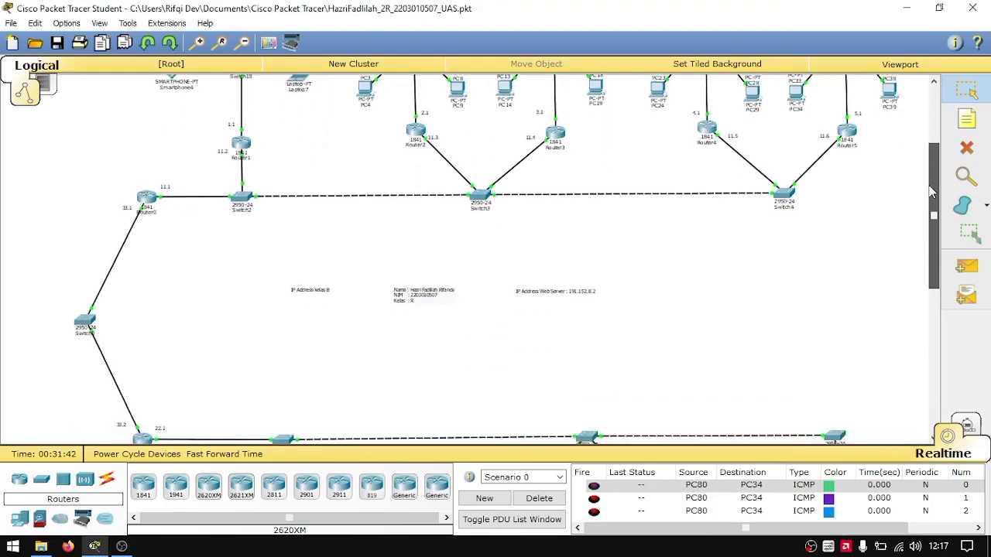
pyautogui.moveTo(930, 192); pyautogui.dragTo(931, 199)
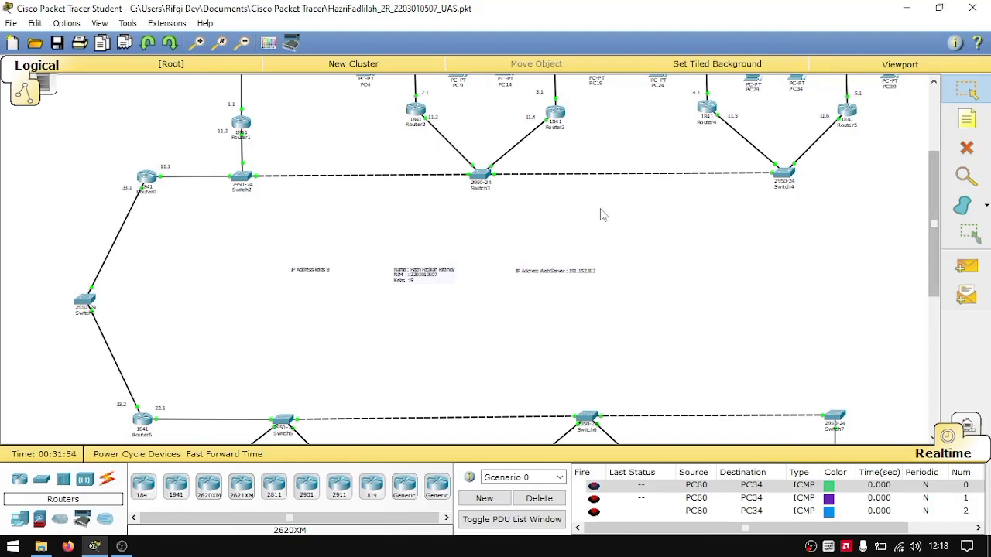
pyautogui.moveTo(929, 201); pyautogui.dragTo(930, 138)
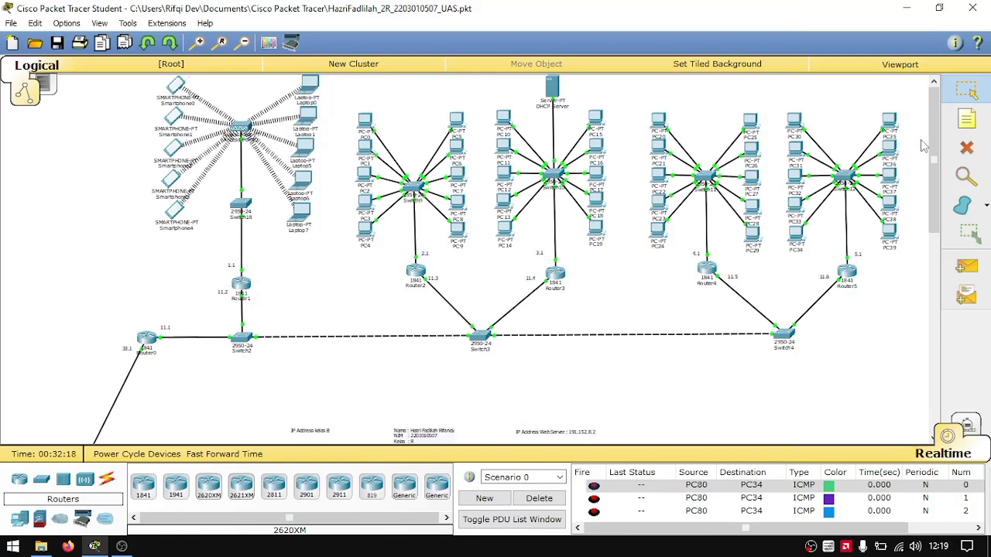
pyautogui.moveTo(932, 141); pyautogui.dragTo(916, 197)
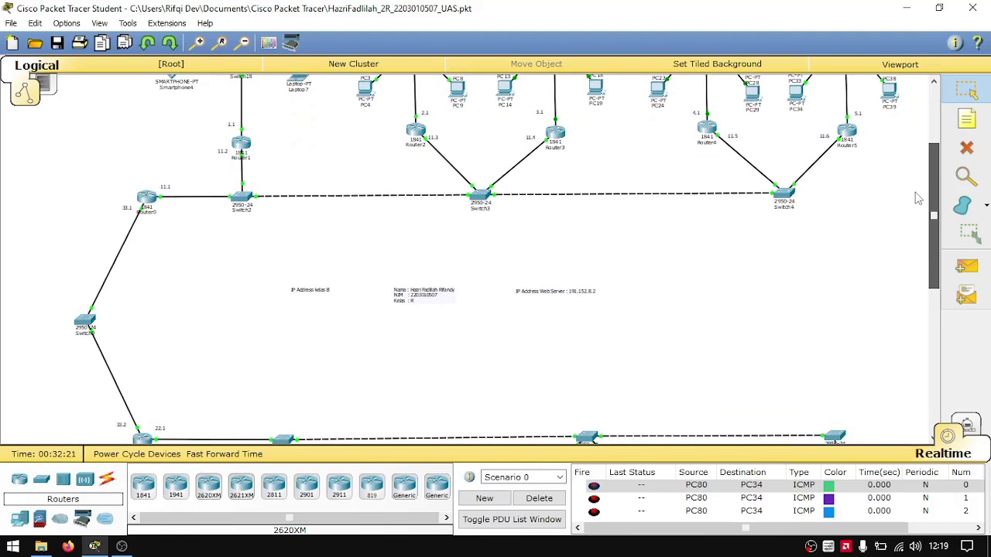
pyautogui.moveTo(916, 198); pyautogui.dragTo(925, 182)
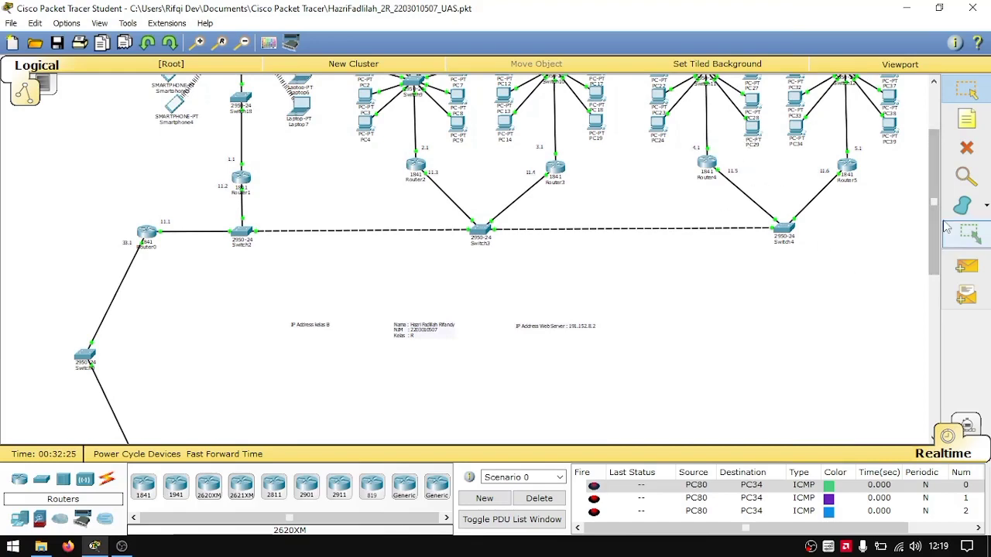
pyautogui.moveTo(937, 221)
pyautogui.mouseDown()
pyautogui.moveTo(938, 158)
pyautogui.moveTo(940, 203)
pyautogui.mouseUp()
pyautogui.scroll(-3, 940, 203)
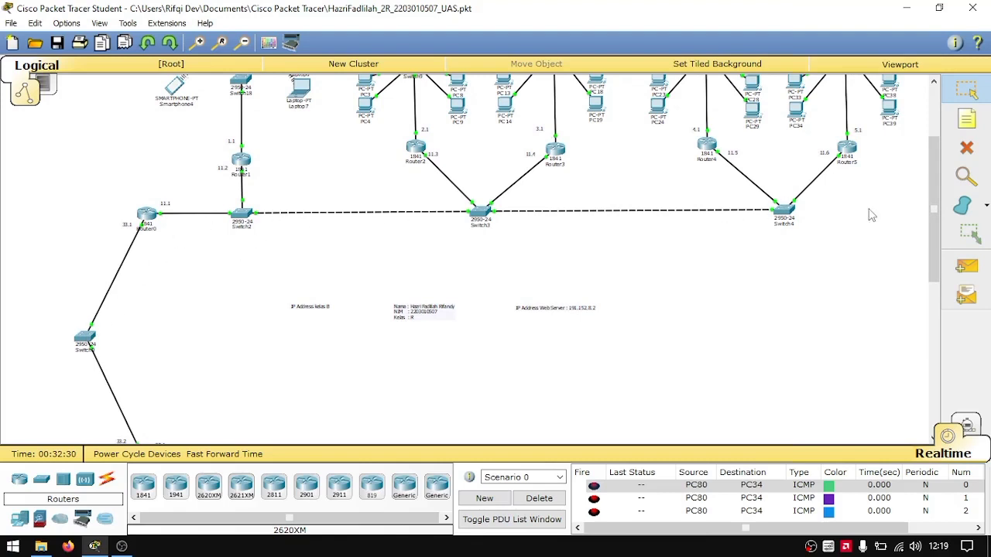
pyautogui.moveTo(933, 216); pyautogui.dragTo(938, 189)
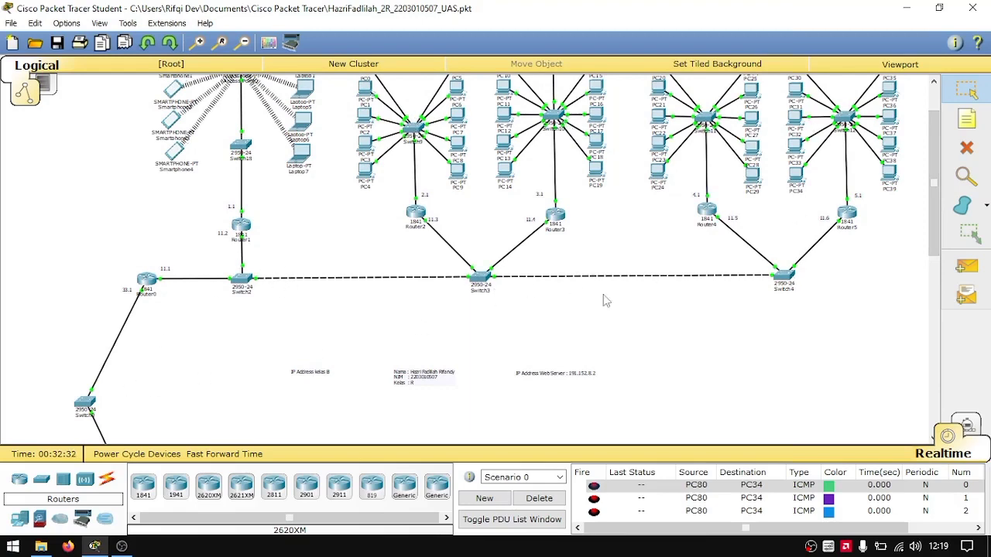
pyautogui.moveTo(932, 224); pyautogui.dragTo(927, 330)
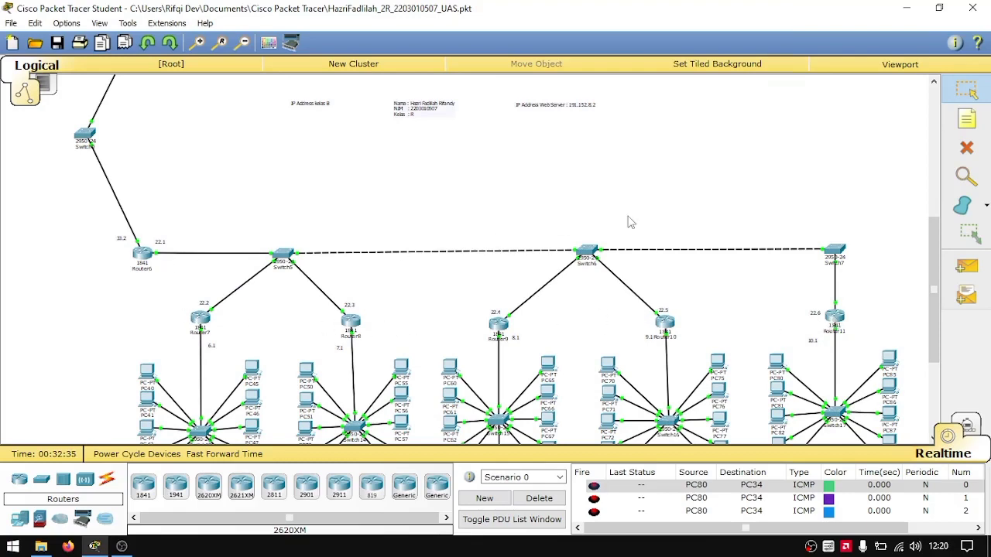
pyautogui.scroll(5, 933, 290)
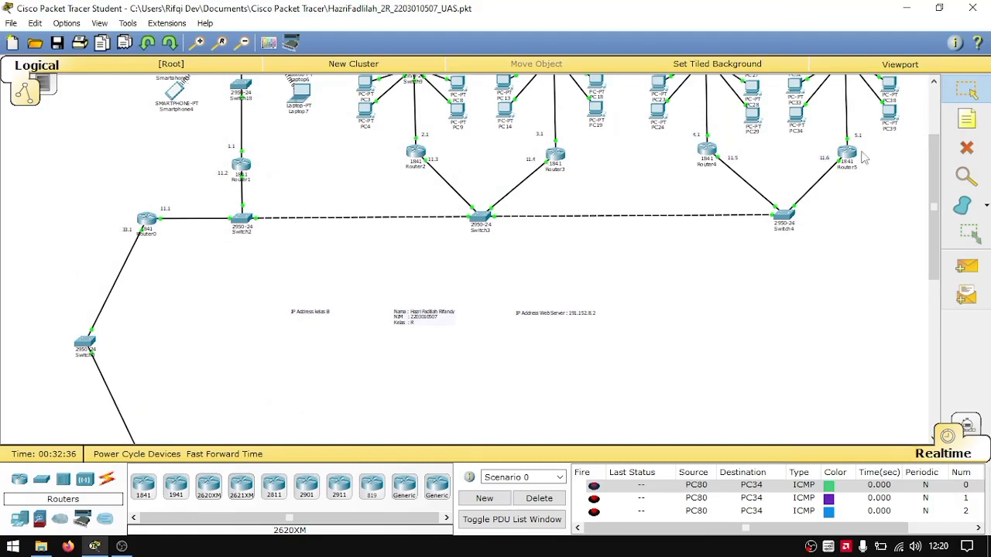
pyautogui.scroll(2, 935, 209)
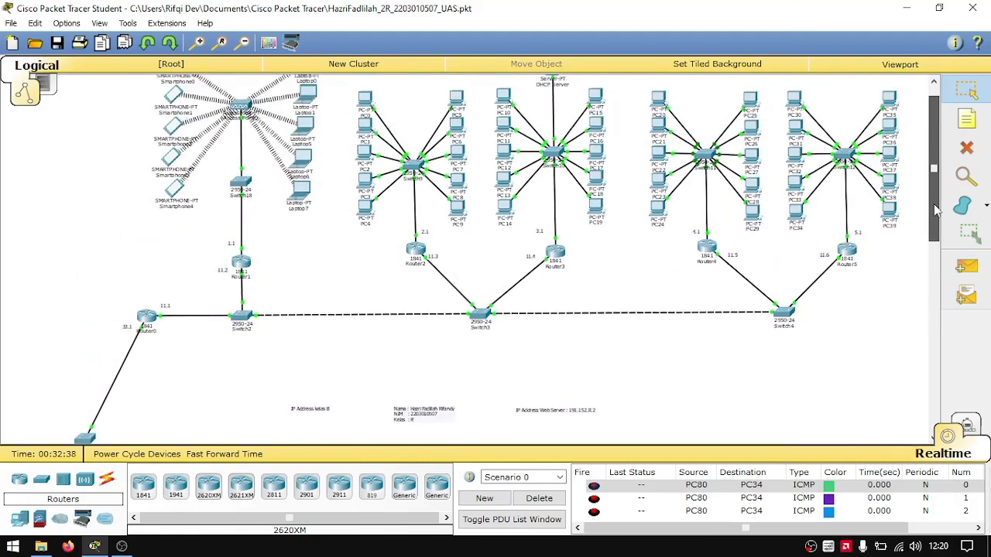
pyautogui.scroll(1, 935, 205)
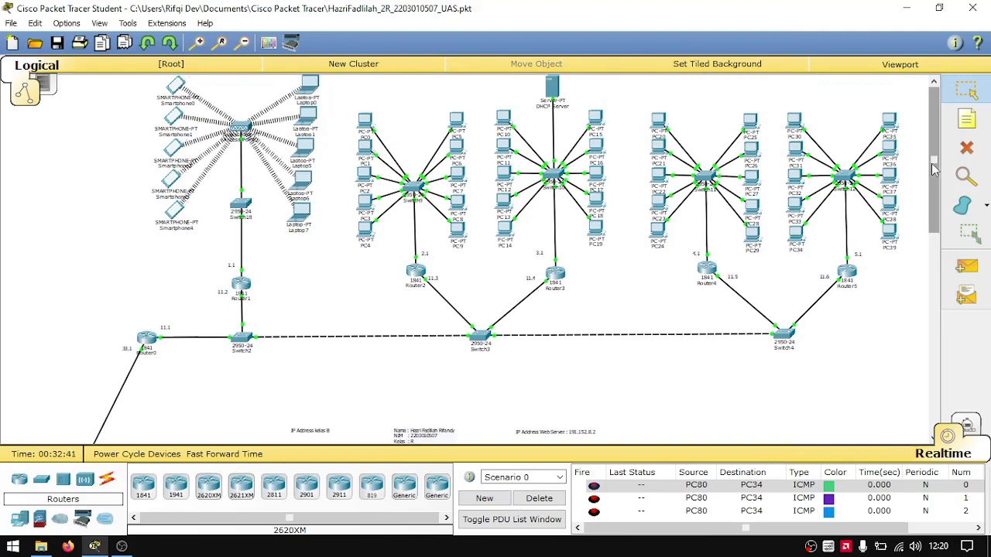
pyautogui.moveTo(932, 171)
pyautogui.mouseDown()
pyautogui.moveTo(931, 258)
pyautogui.moveTo(933, 161)
pyautogui.mouseUp()
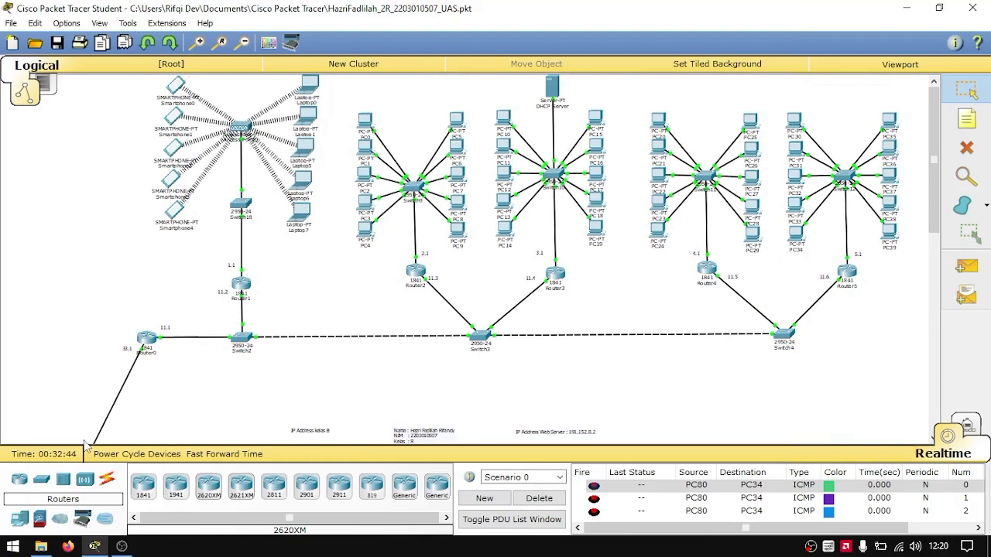
# Place a generic AccessPoint-PT wireless device in the empty area below the smartphones, beside Router1
pyautogui.click(40, 481)
pyautogui.click(20, 480)
pyautogui.click(20, 520)
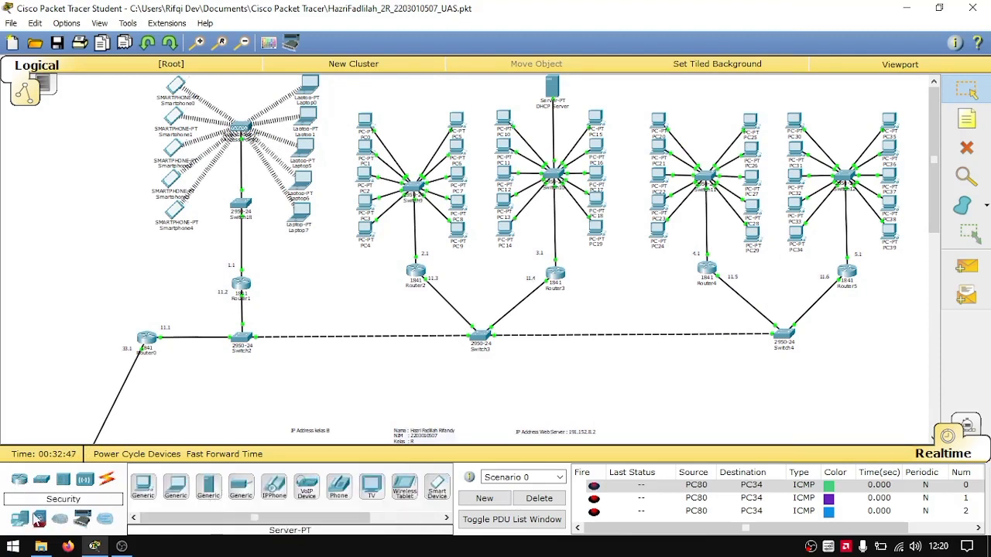
pyautogui.click(39, 518)
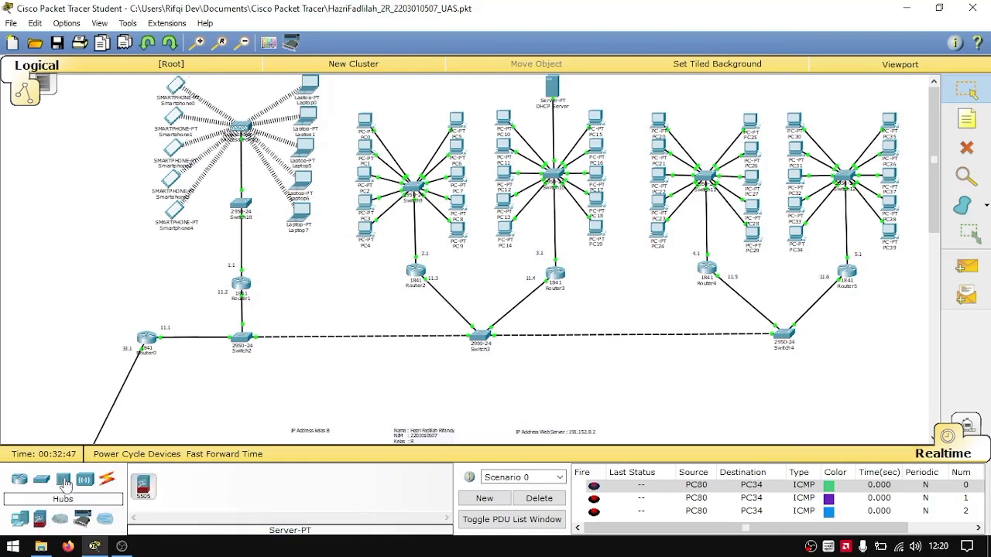
pyautogui.click(85, 479)
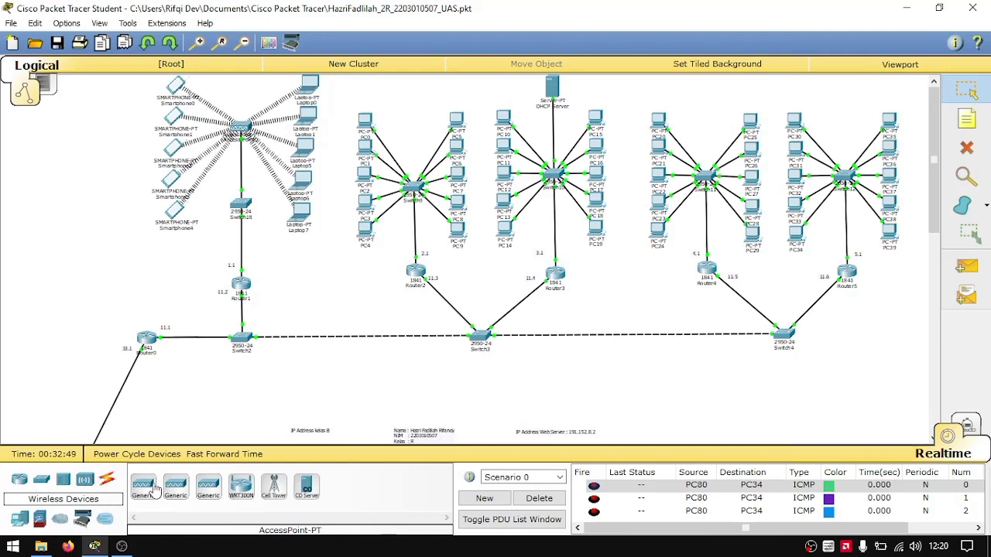
pyautogui.click(144, 488)
pyautogui.click(94, 268)
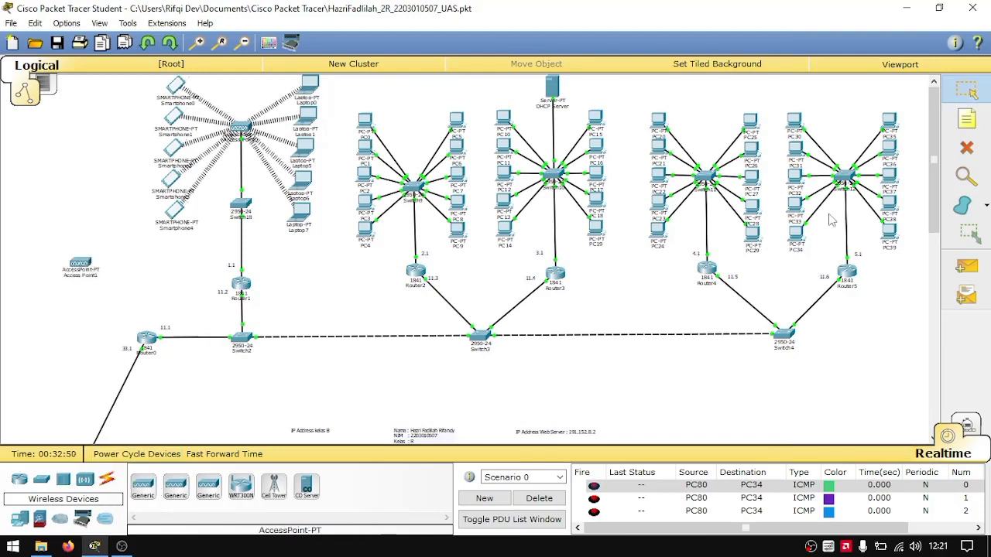
# Delete the unconnected access point below the smartphones and return to the selection tool
pyautogui.click(967, 147)
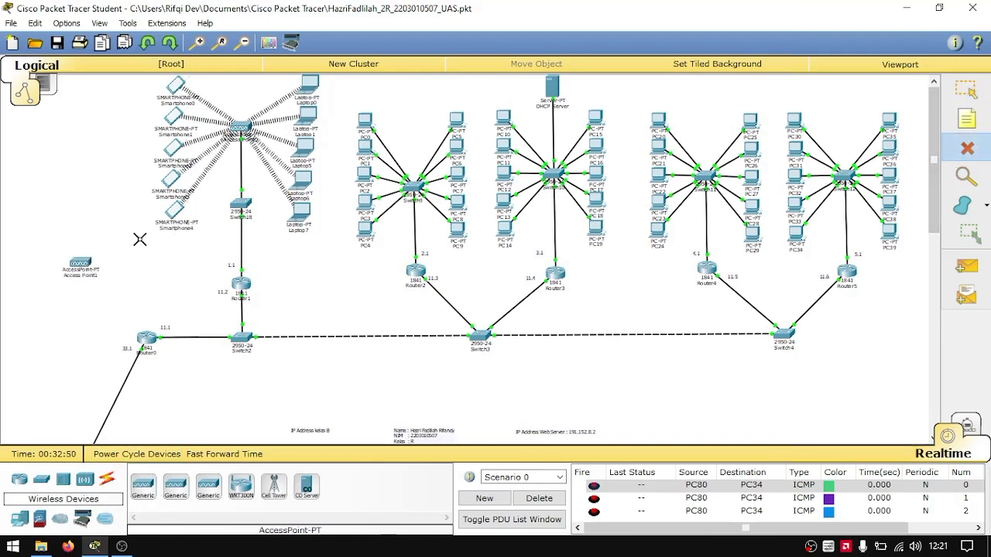
pyautogui.click(85, 263)
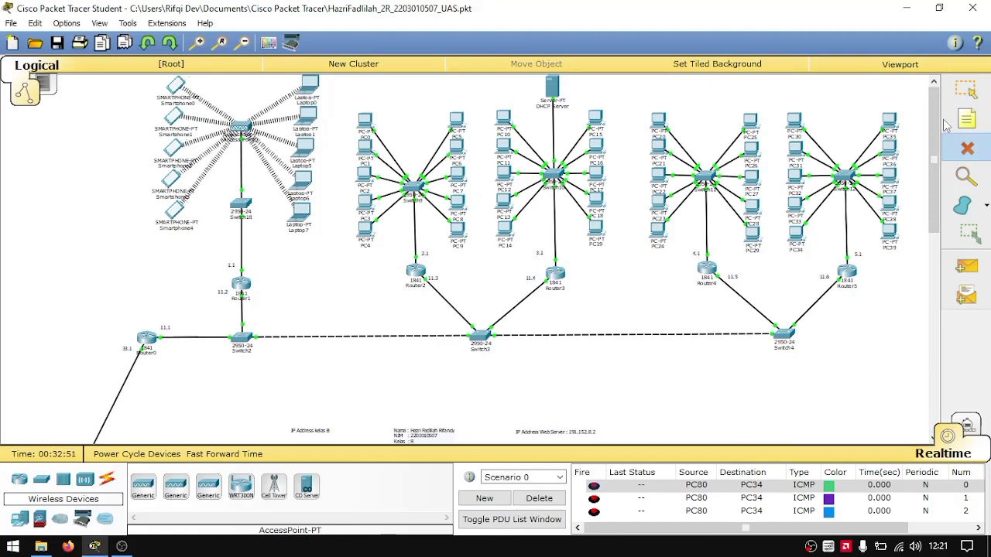
pyautogui.click(966, 90)
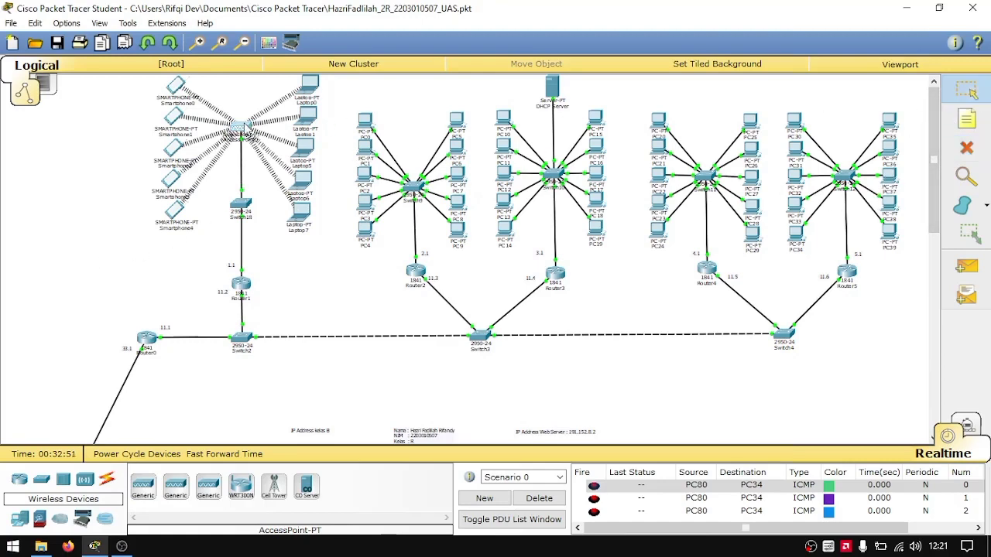
# Check the global settings of Access Point0 and close its window
pyautogui.click(242, 127)
pyautogui.click(342, 117)
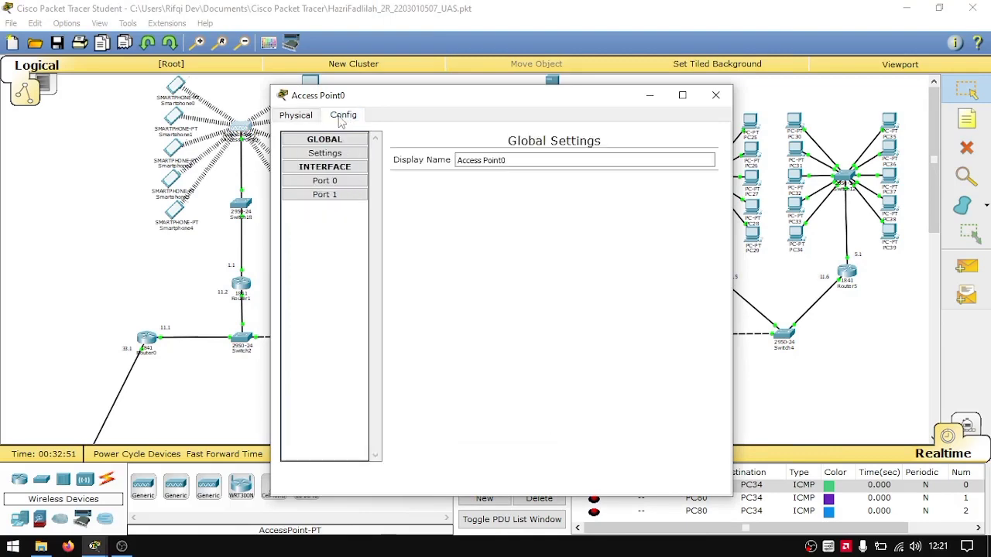
pyautogui.click(715, 95)
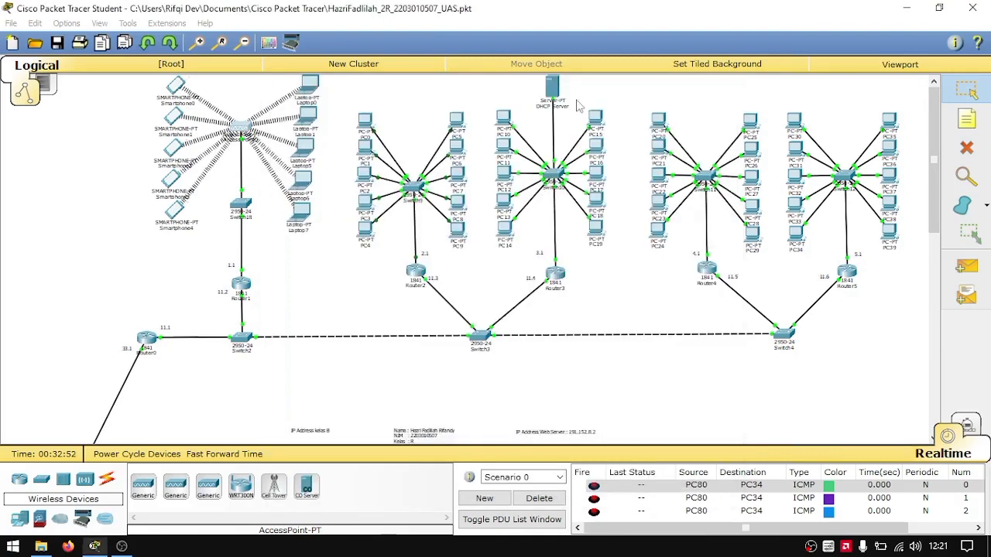
# Review Smartphone0's gateway settings and its Wireless0 SSID, authentication and IP configuration, and close its window
pyautogui.click(175, 87)
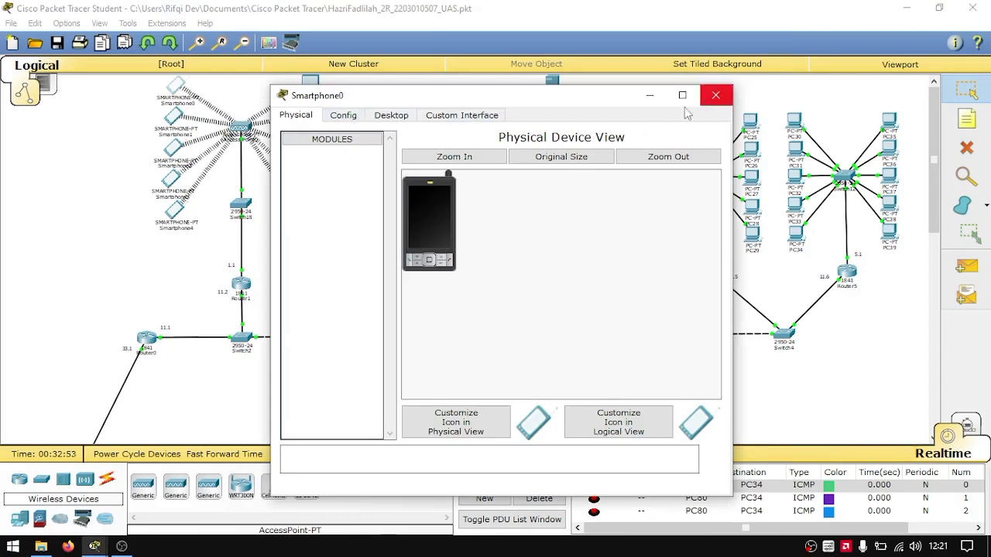
pyautogui.click(346, 119)
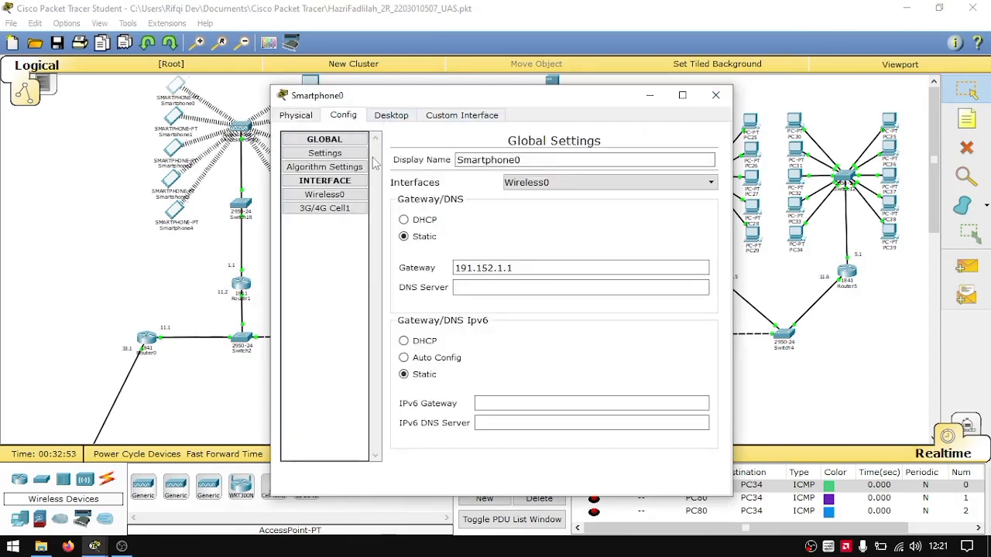
pyautogui.click(352, 195)
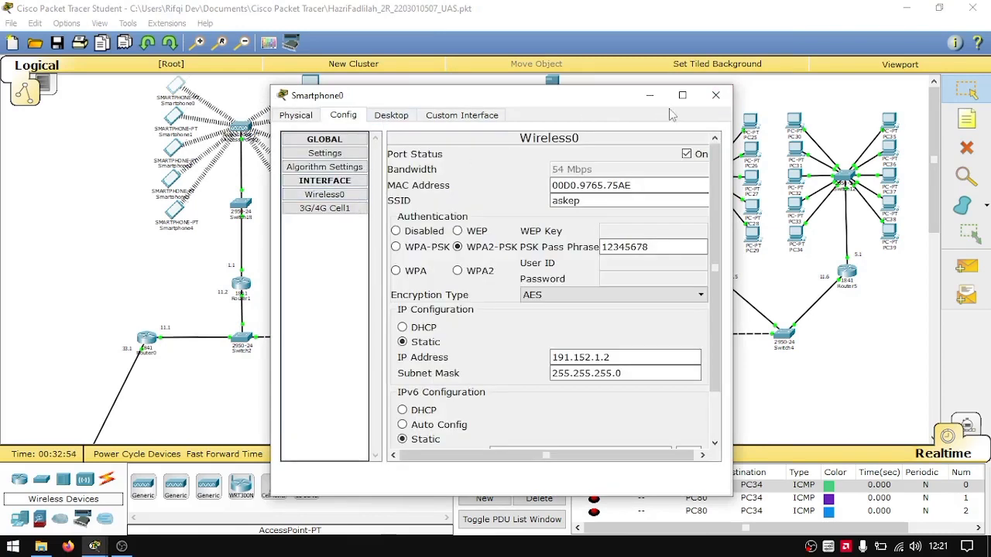
pyautogui.click(715, 95)
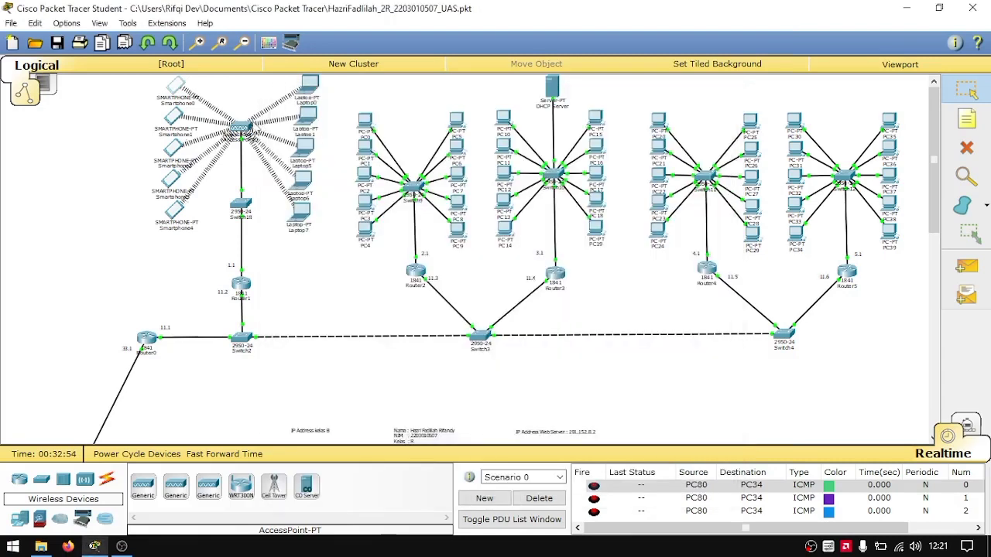
# Review Access Point0's Port 0 settings and the SSID and WPA2-PSK authentication settings of its Port 1
pyautogui.click(240, 128)
pyautogui.click(343, 114)
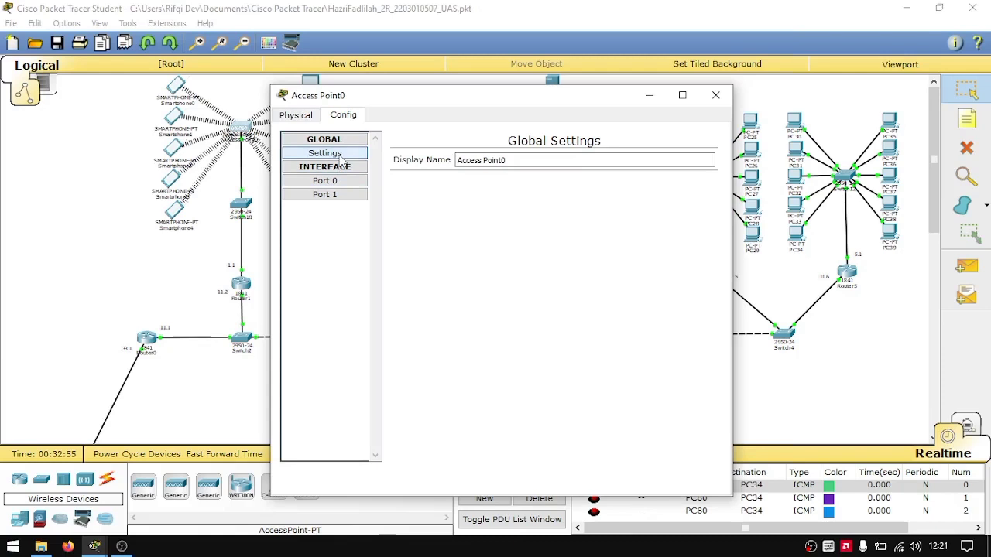
pyautogui.click(340, 181)
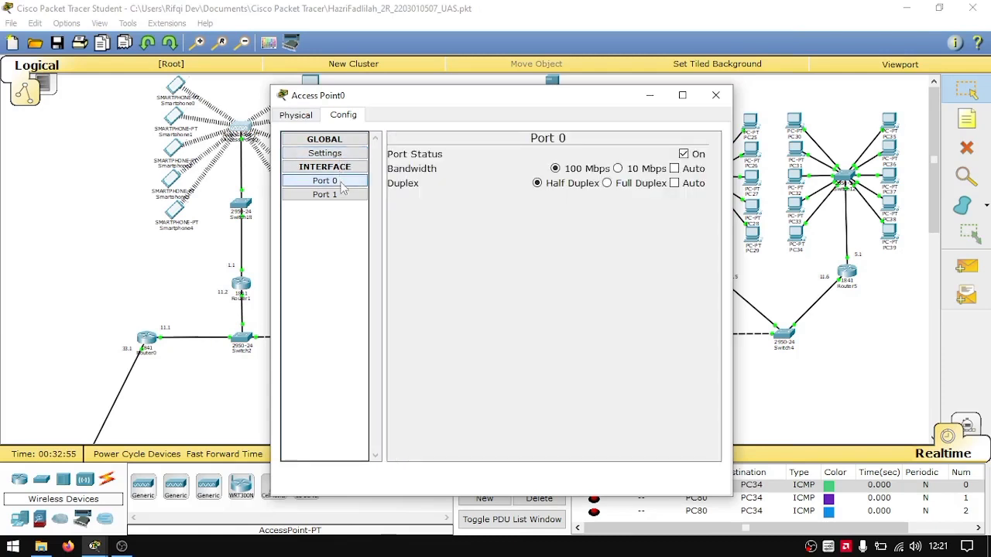
pyautogui.click(343, 194)
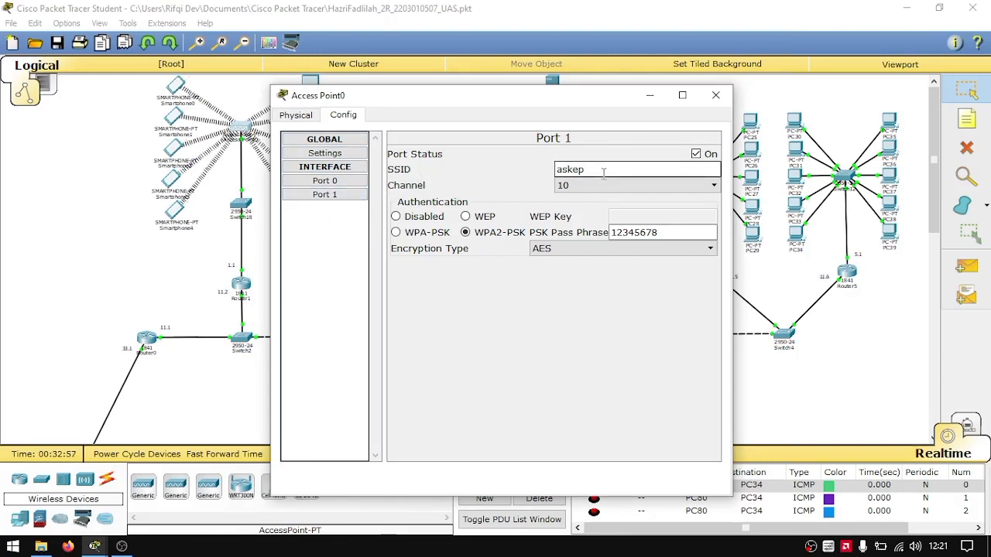
pyautogui.moveTo(589, 172); pyautogui.dragTo(489, 173)
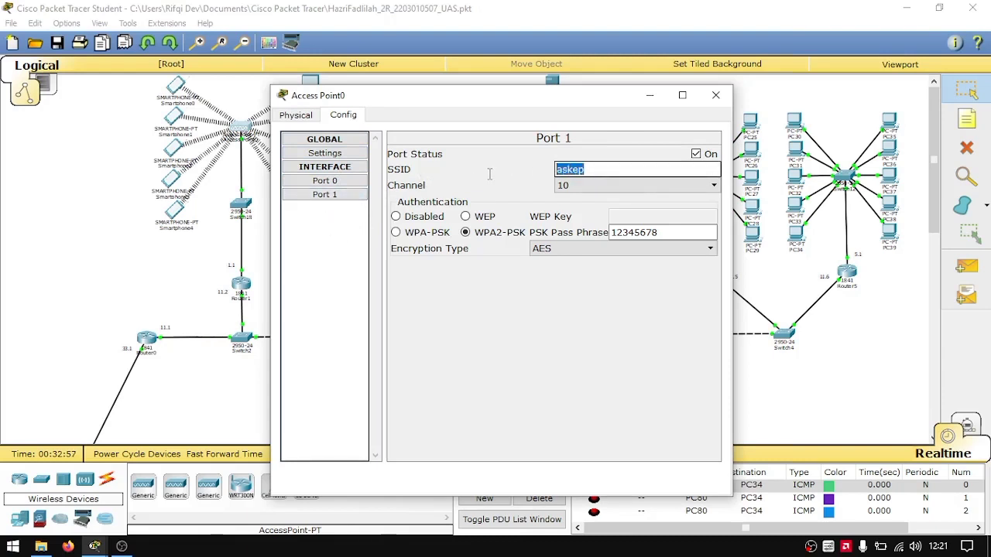
pyautogui.click(604, 169)
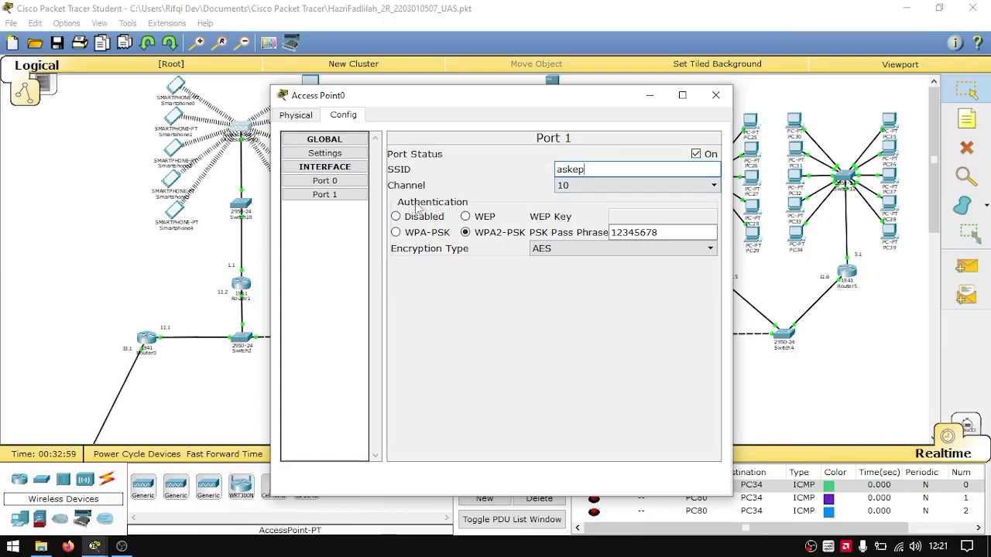
pyautogui.click(465, 232)
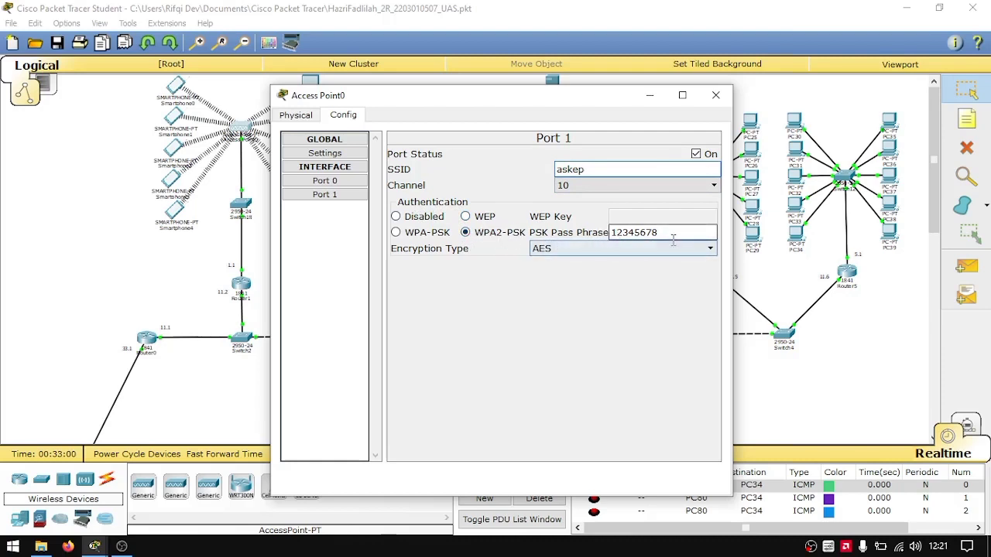
# Check the PSK pass phrase on Access Point0's Port 1 and close its window
pyautogui.moveTo(665, 233); pyautogui.dragTo(581, 233)
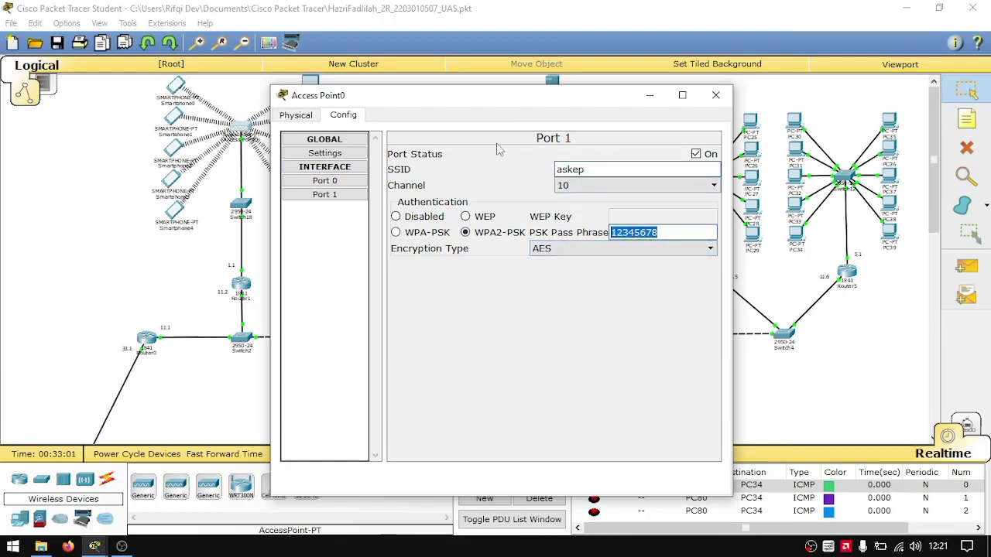
pyautogui.click(716, 96)
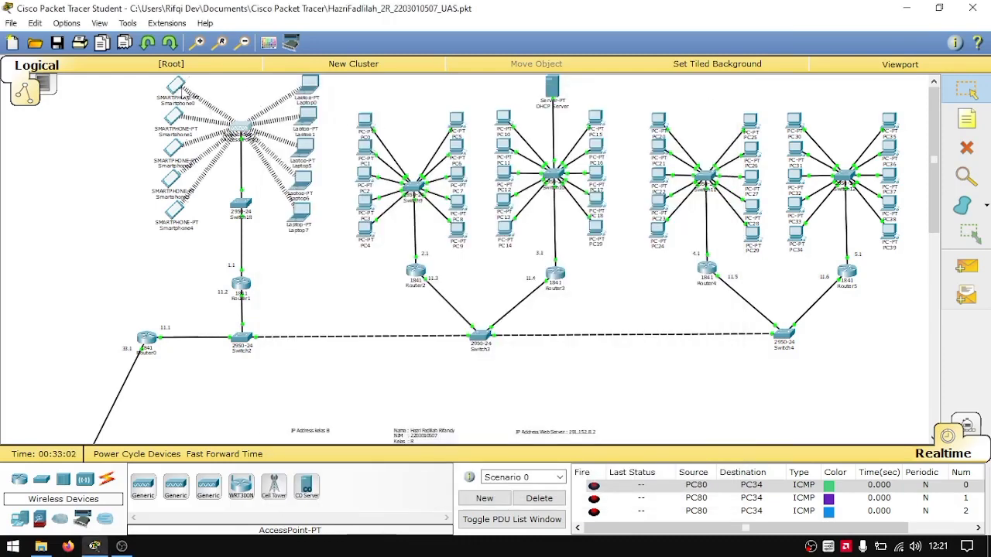
# Examine Smartphone0's physical view, global settings and the SSID of its Wireless0 interface
pyautogui.click(176, 89)
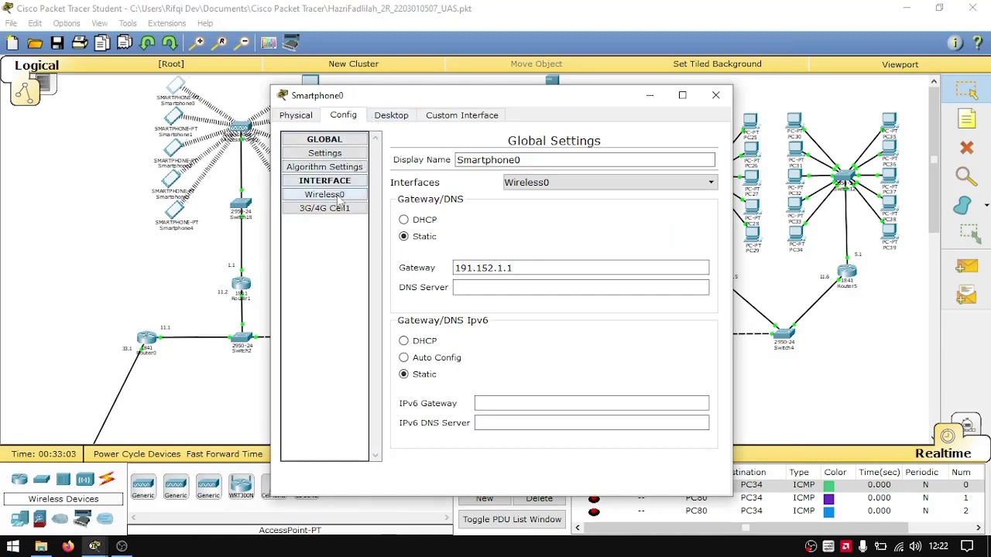
pyautogui.click(296, 117)
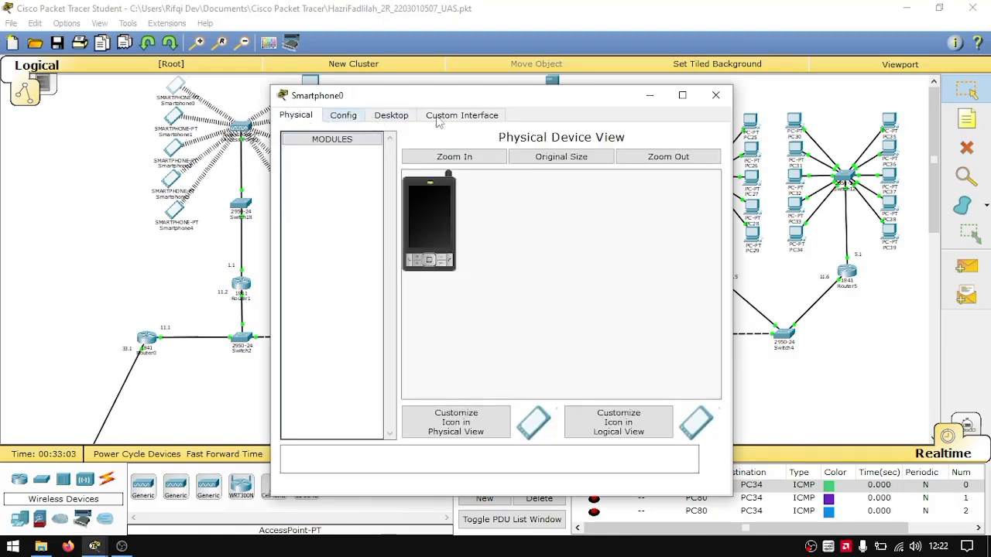
pyautogui.click(340, 116)
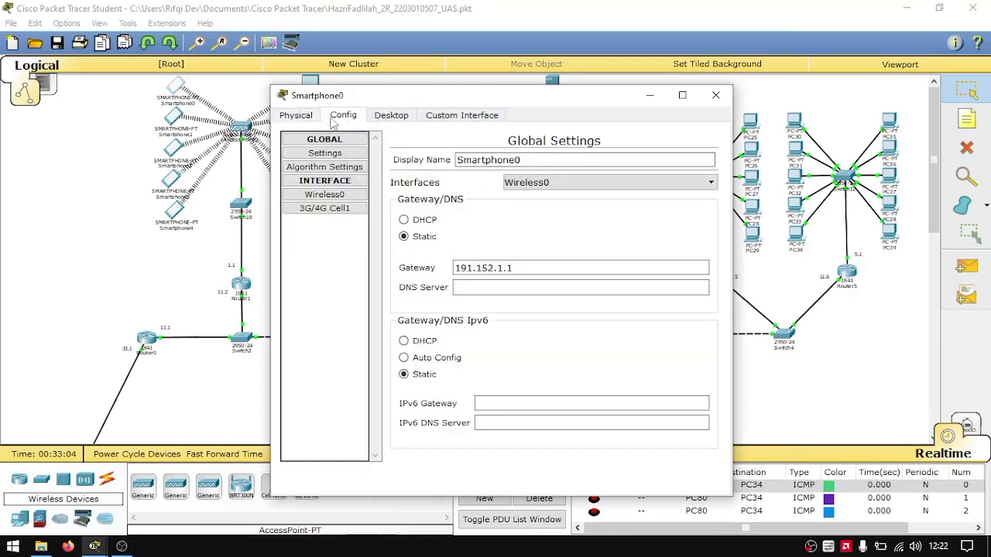
pyautogui.click(296, 116)
pyautogui.click(341, 116)
pyautogui.click(329, 195)
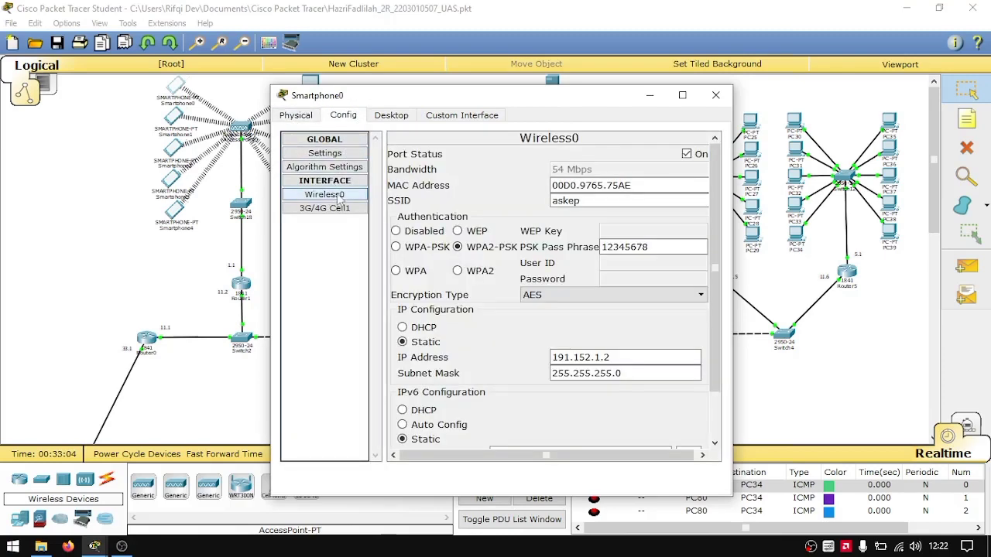
pyautogui.moveTo(594, 203); pyautogui.dragTo(499, 201)
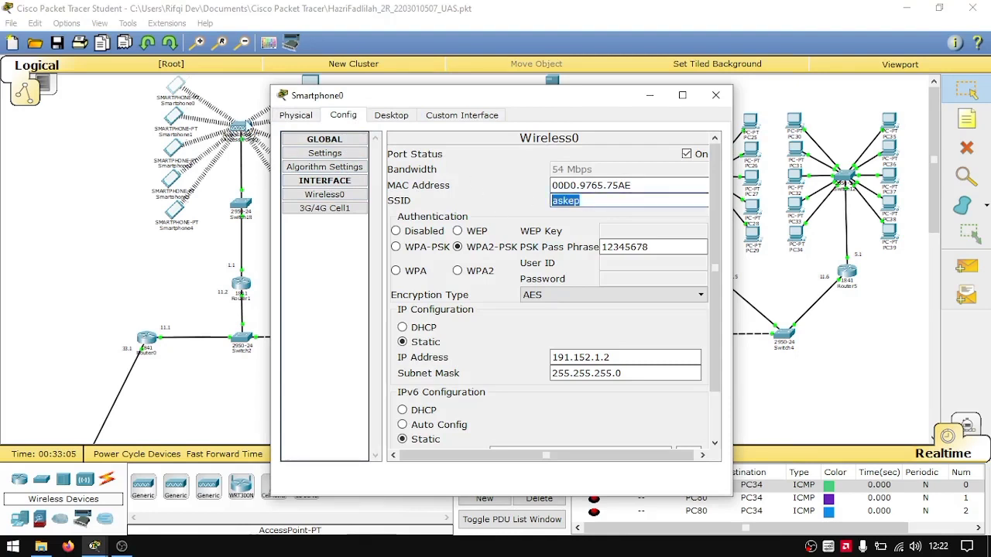
# Try DHCP for Smartphone0's Wireless0 IP configuration, check its PSK pass phrase and close the window
pyautogui.click(401, 326)
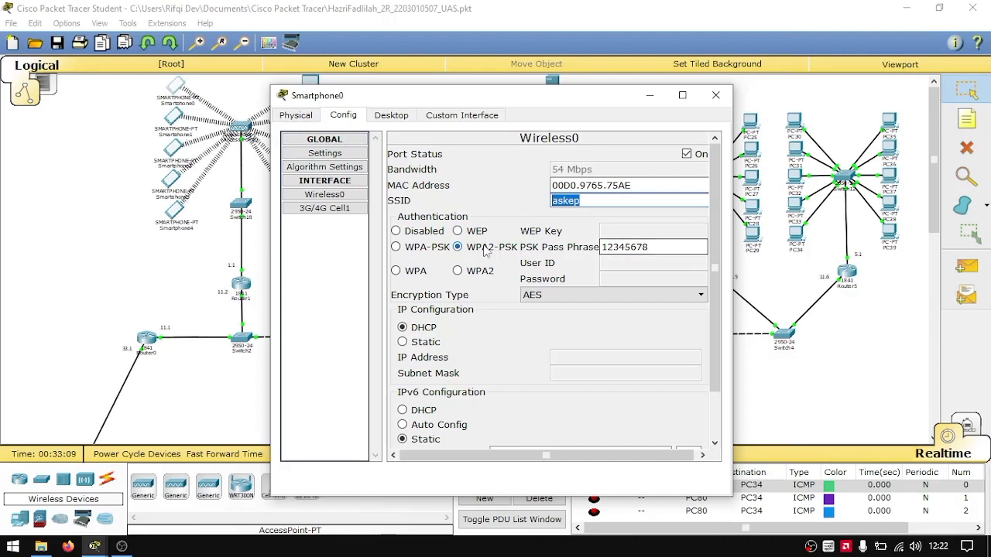
pyautogui.click(664, 246)
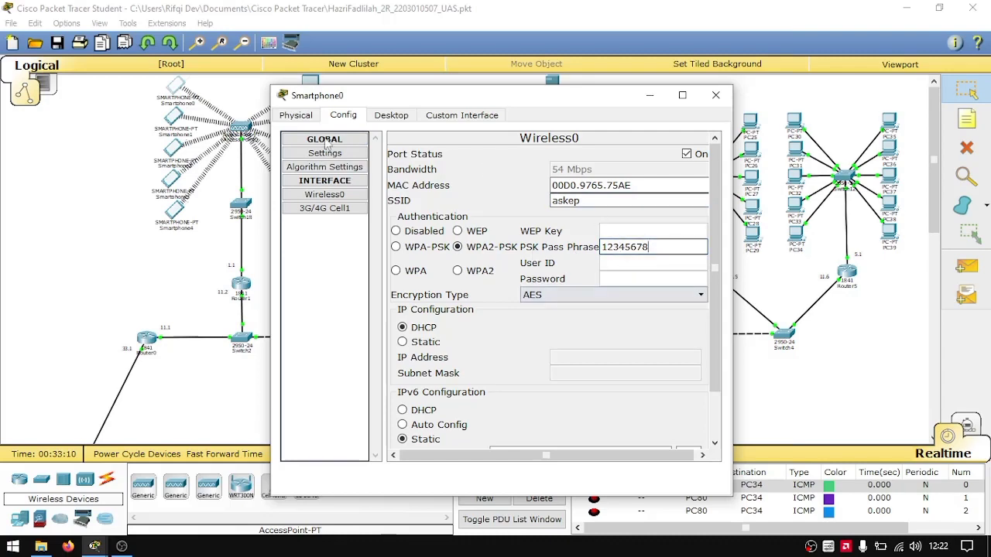
pyautogui.click(715, 94)
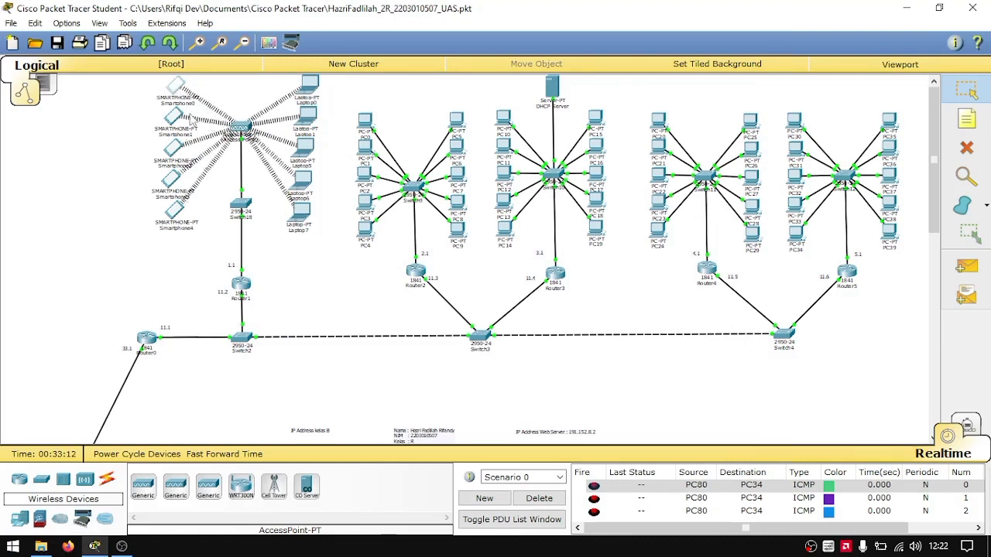
# Look over Smartphone0's gateway settings and desktop applications, and close its window
pyautogui.click(176, 86)
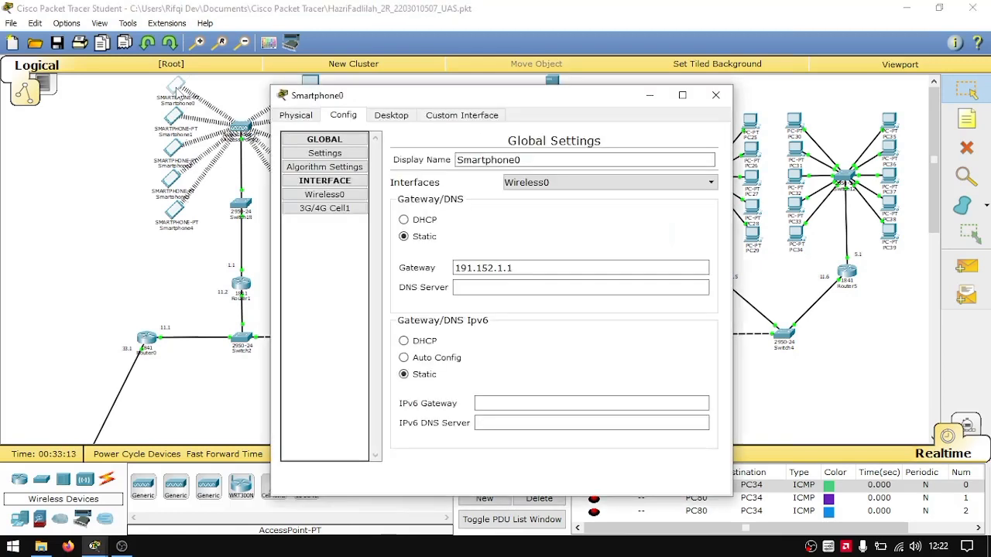
pyautogui.click(391, 114)
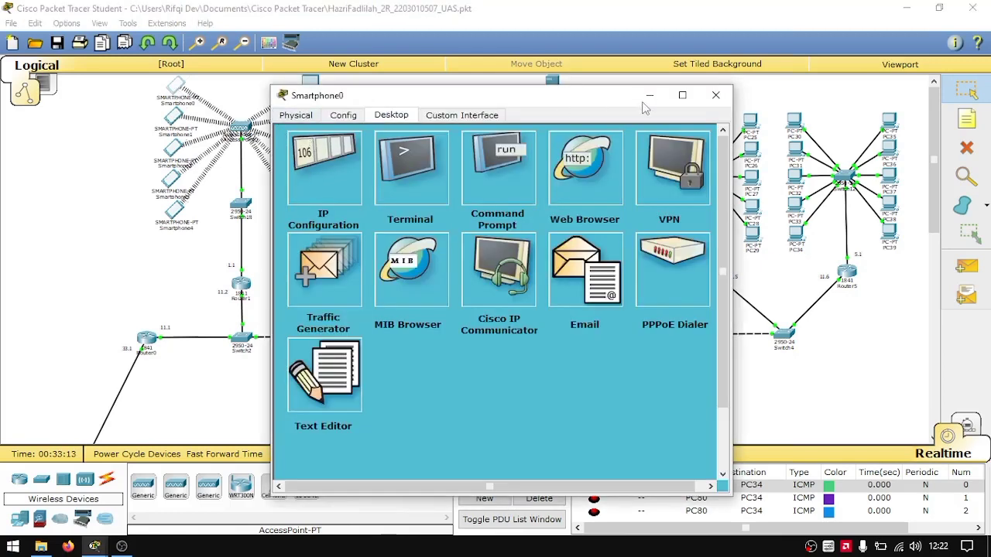
pyautogui.click(715, 95)
# Inspect the WPC300N wireless module and its slot in Laptop0's physical view
pyautogui.click(310, 86)
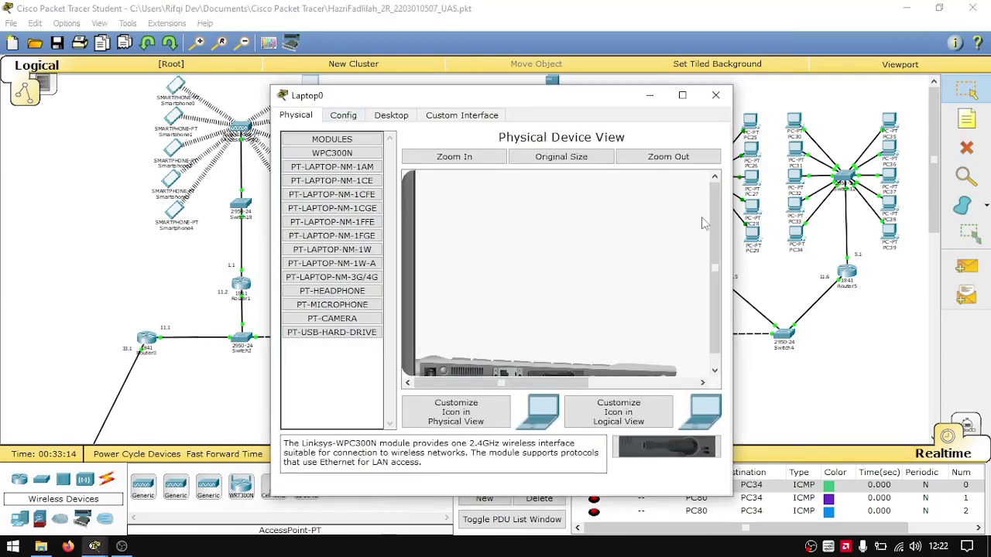
pyautogui.scroll(-2, 708, 268)
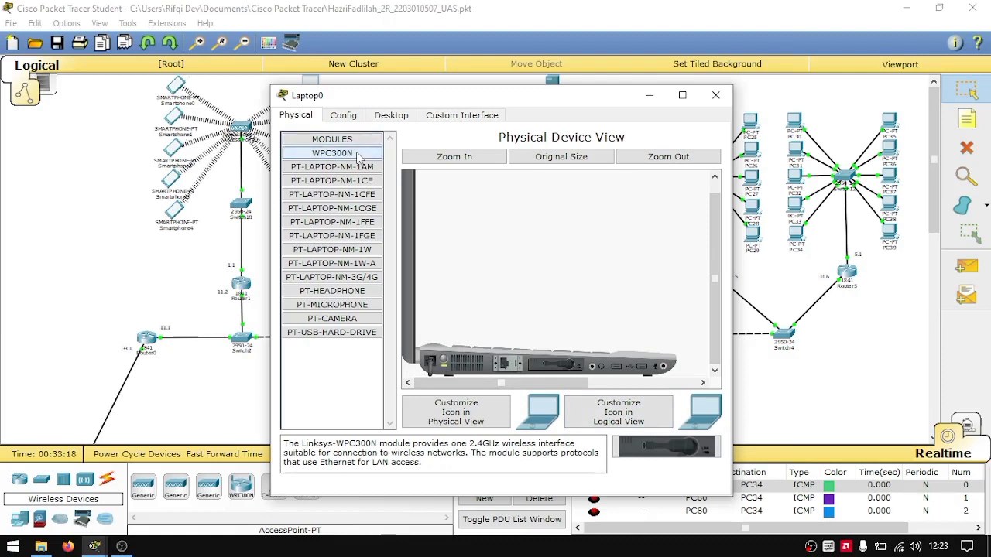
pyautogui.moveTo(529, 364); pyautogui.dragTo(531, 364)
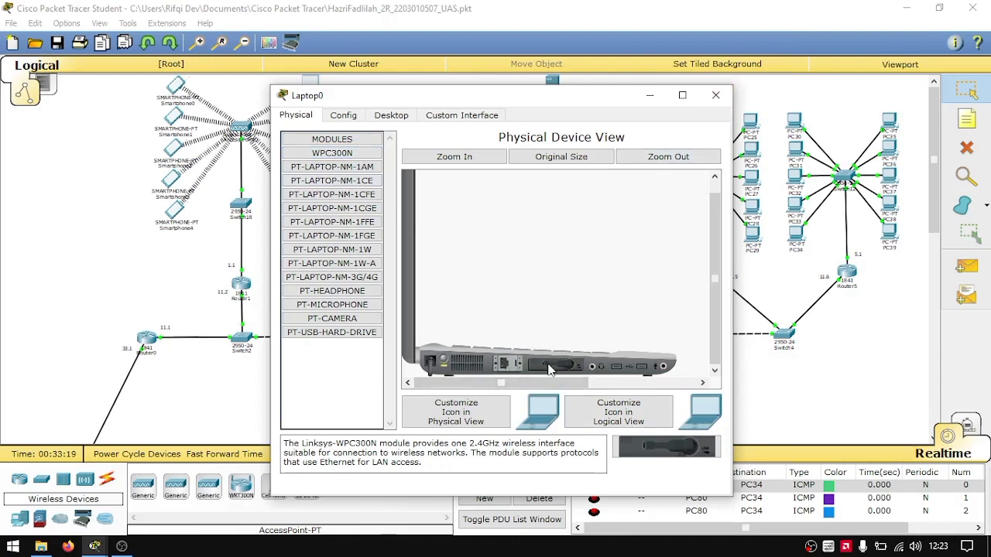
pyautogui.moveTo(642, 443); pyautogui.dragTo(559, 370)
pyautogui.moveTo(637, 450)
pyautogui.mouseDown()
pyautogui.moveTo(578, 388)
pyautogui.moveTo(641, 441)
pyautogui.mouseUp()
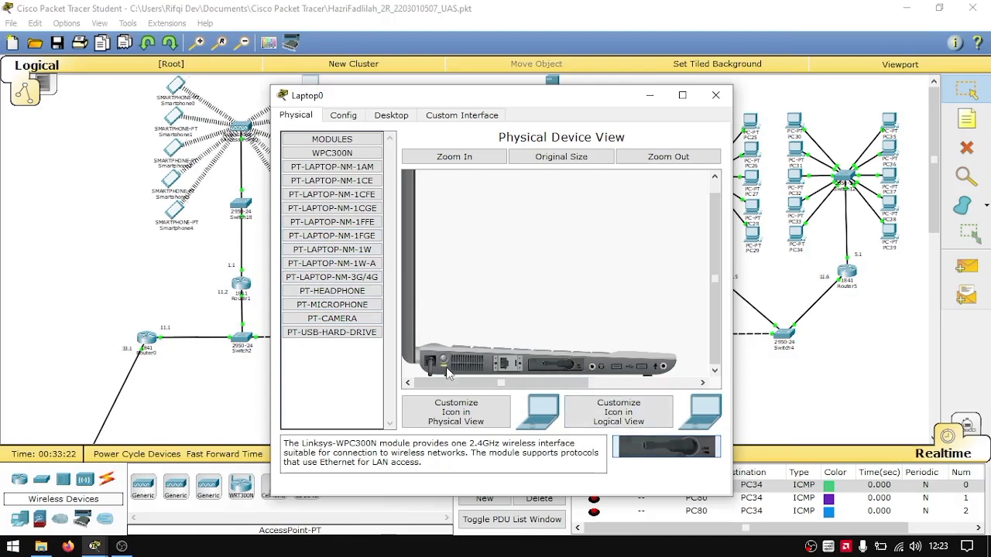
# Review Laptop0's IP address, subnet mask and default gateway, and close its window
pyautogui.click(379, 124)
pyautogui.click(334, 155)
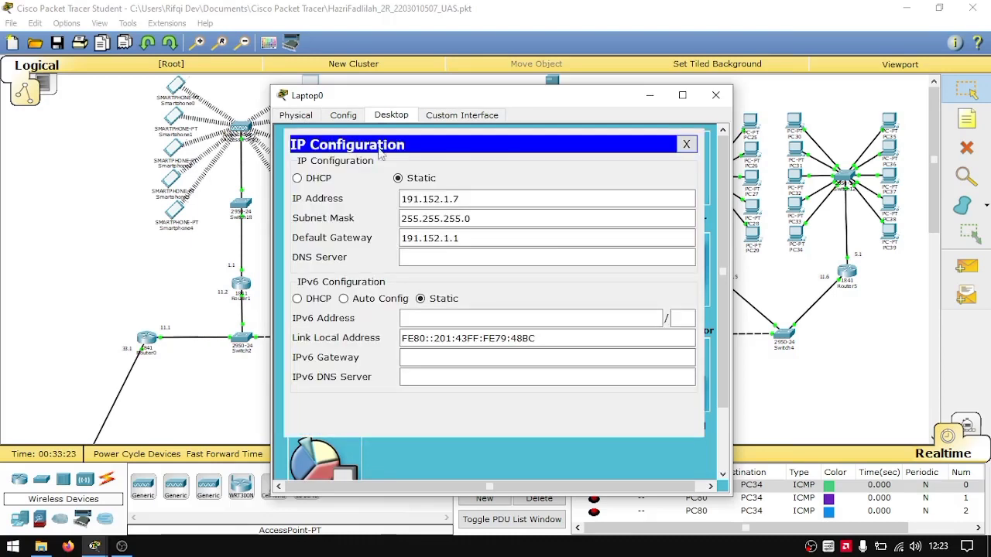
pyautogui.click(715, 95)
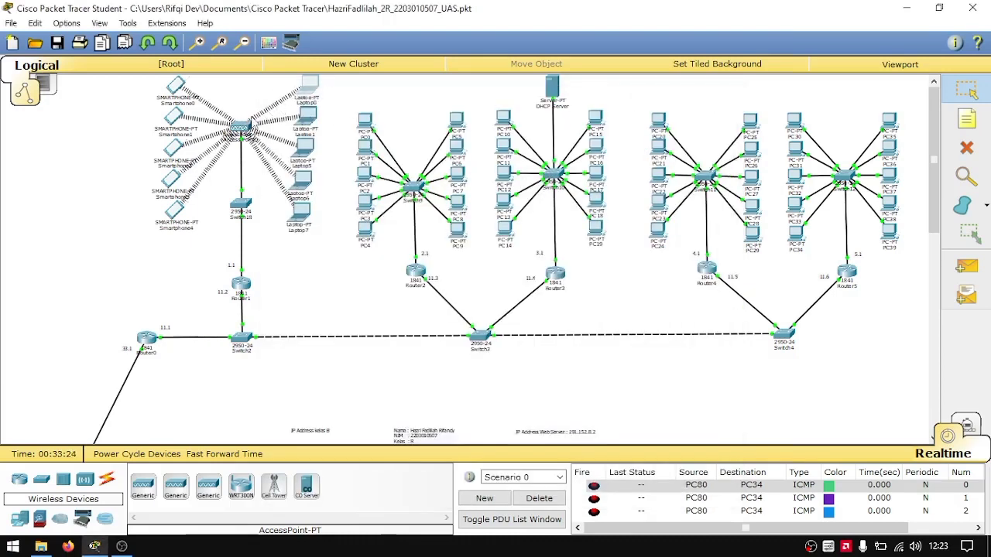
# Check Access Point0's global settings and Laptop0's Wireless0 SSID and authentication, closing each window
pyautogui.click(242, 132)
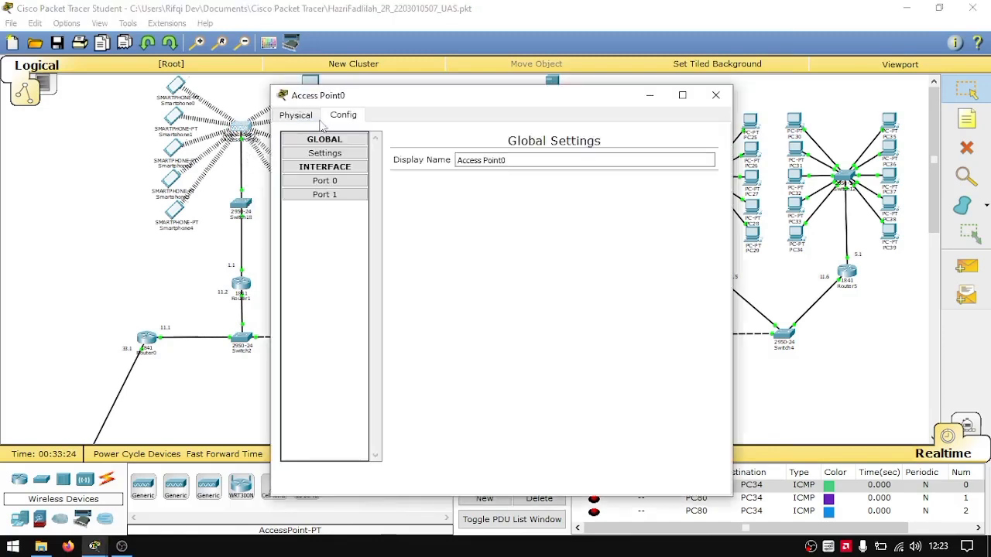
pyautogui.click(714, 96)
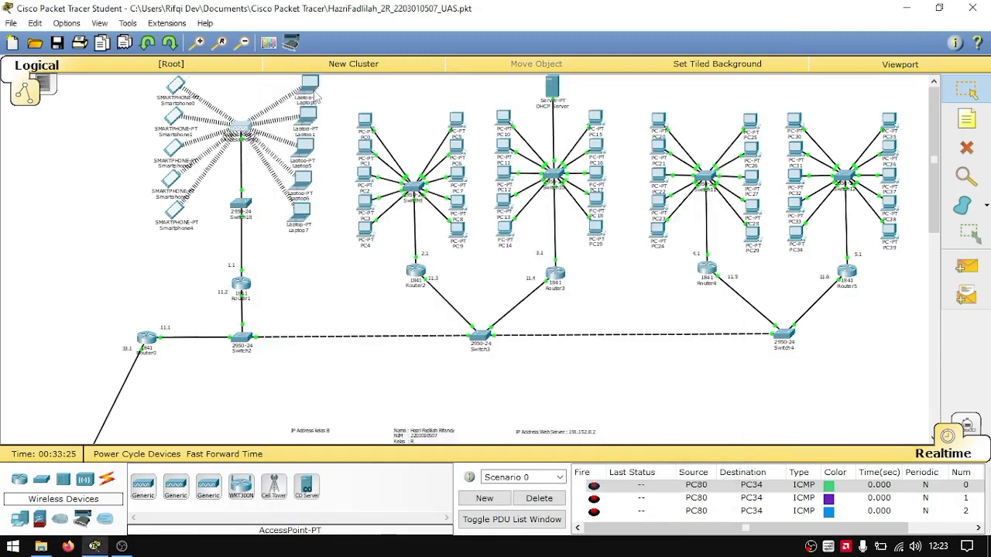
pyautogui.click(316, 92)
pyautogui.click(344, 115)
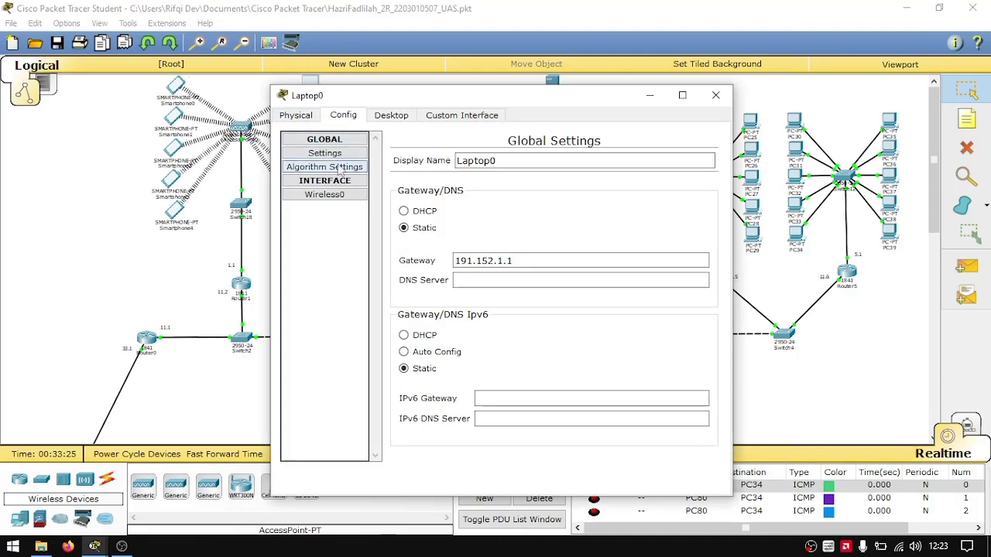
pyautogui.click(339, 196)
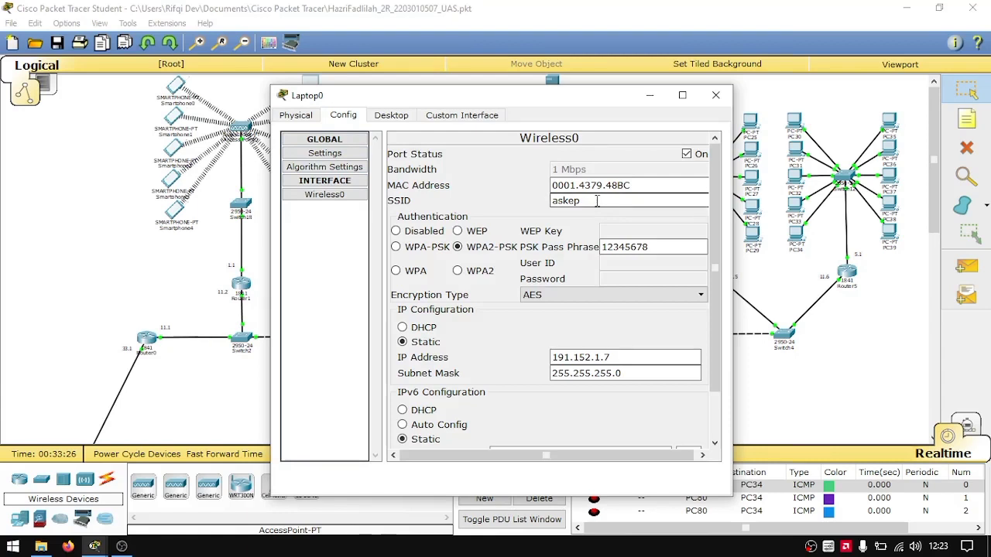
pyautogui.doubleClick(566, 200)
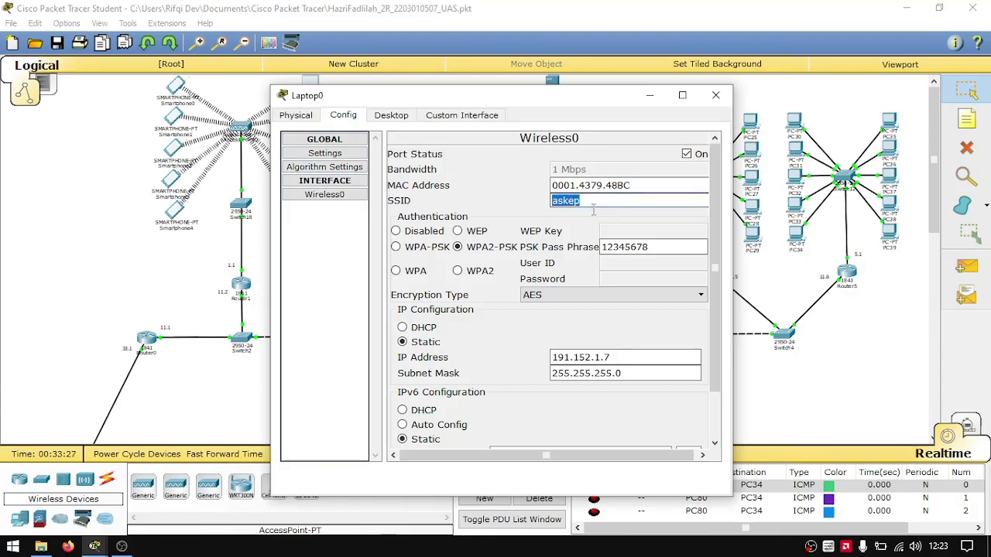
pyautogui.click(716, 95)
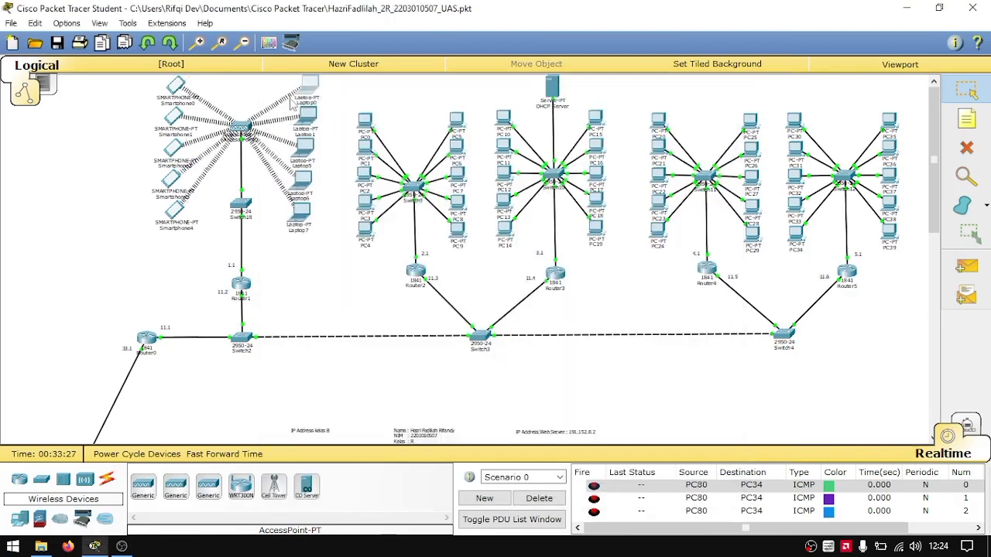
# Review the IP configuration of Smartphone0's Wireless0 interface and close its window
pyautogui.moveTo(246, 118)
pyautogui.click(177, 87)
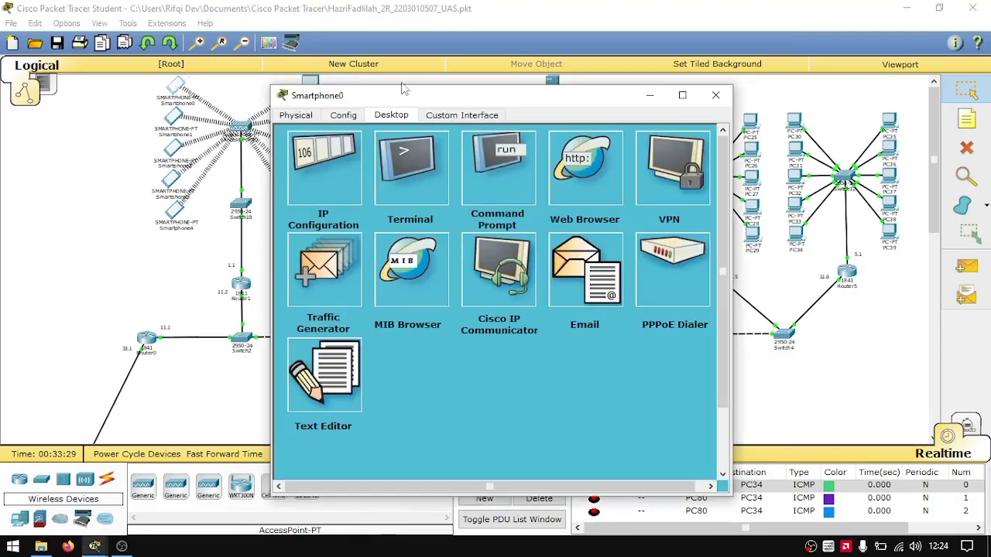
pyautogui.click(715, 95)
pyautogui.click(176, 87)
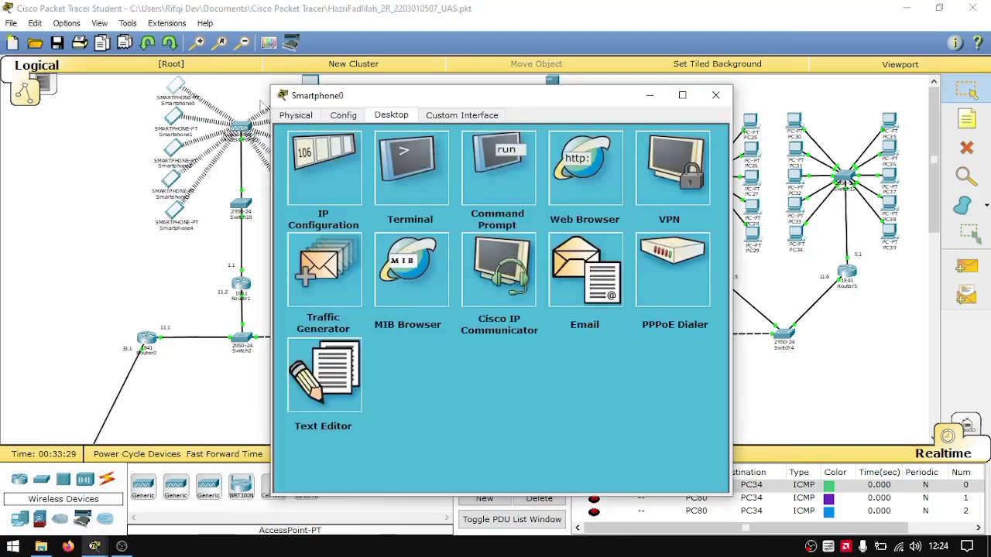
pyautogui.click(311, 162)
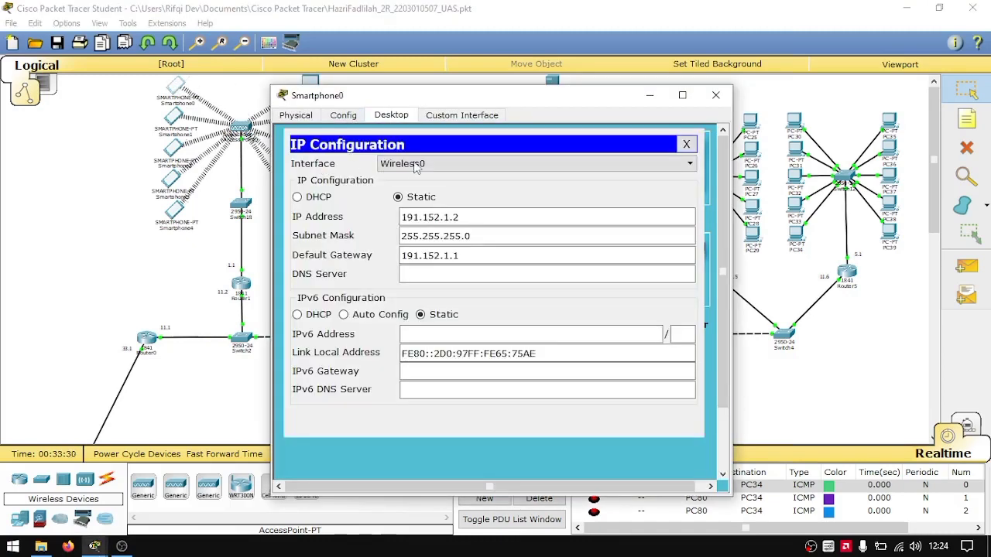
pyautogui.click(687, 145)
pyautogui.click(715, 95)
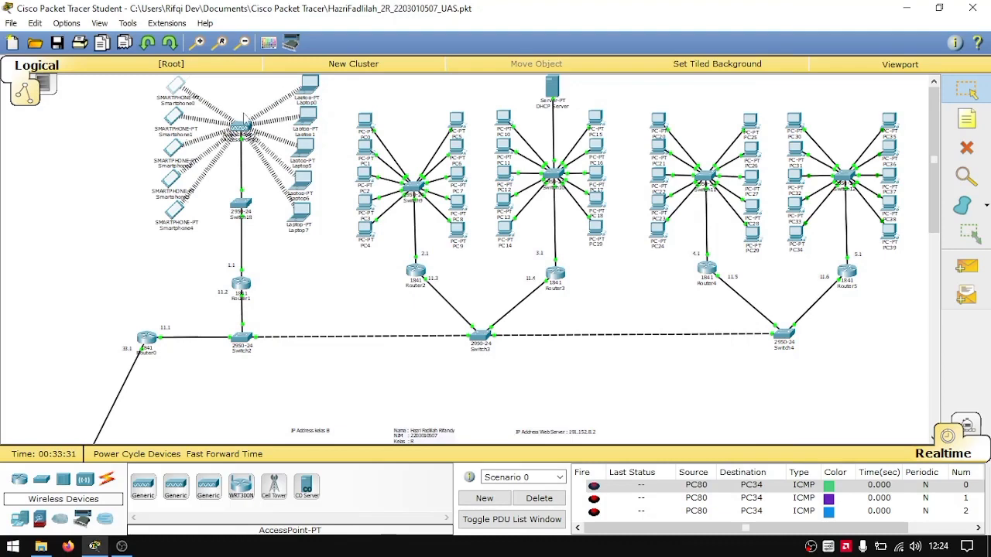
# Look at Smartphone1's physical view and desktop applications, and close its window
pyautogui.click(175, 118)
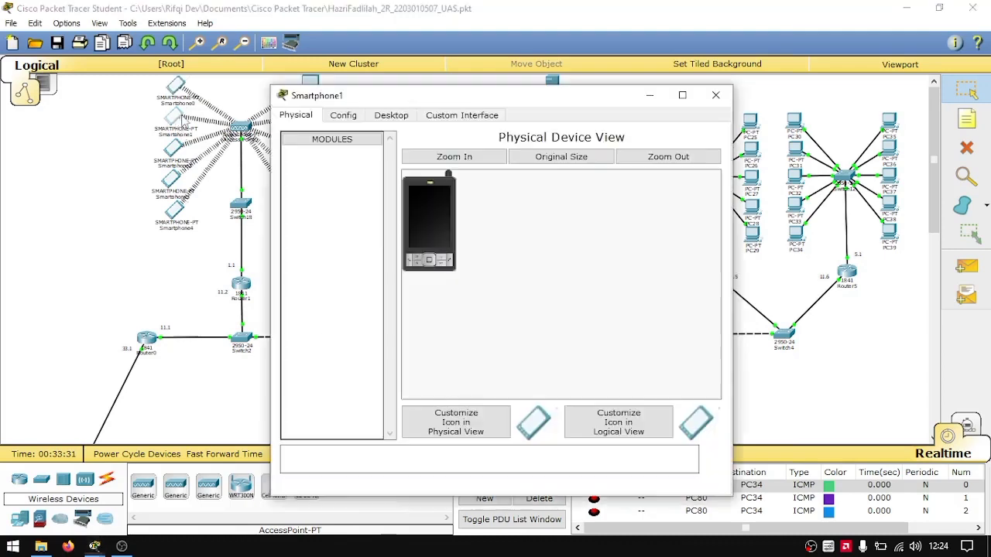
pyautogui.click(391, 115)
pyautogui.click(715, 95)
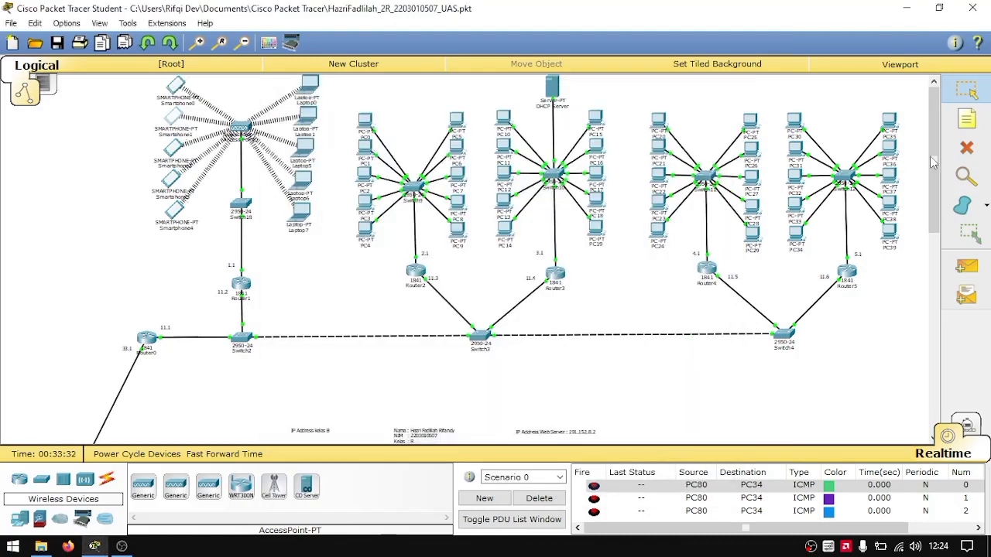
# Look over the middle of the topology, recheck Smartphone0's IP address settings and close its window
pyautogui.moveTo(934, 163); pyautogui.dragTo(934, 251)
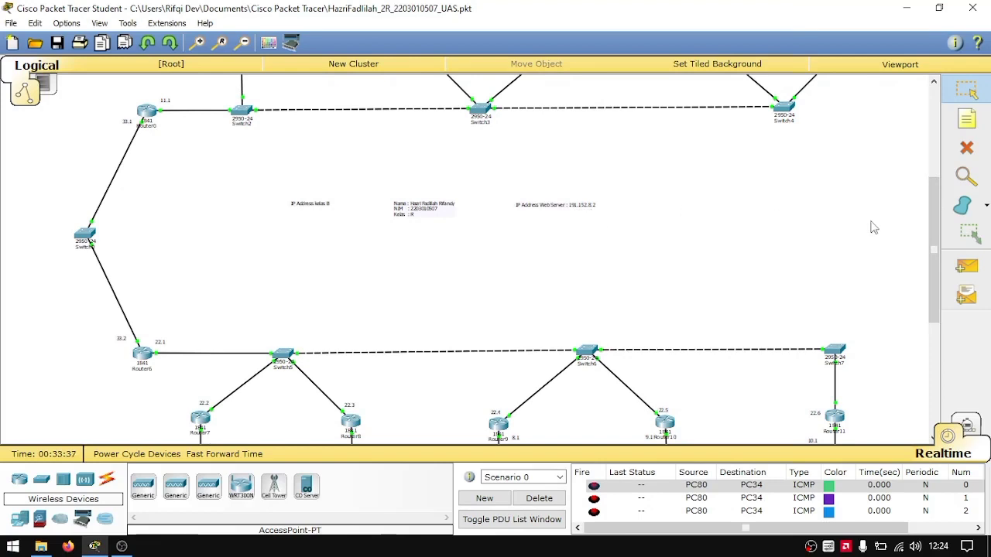
pyautogui.moveTo(932, 230); pyautogui.dragTo(931, 82)
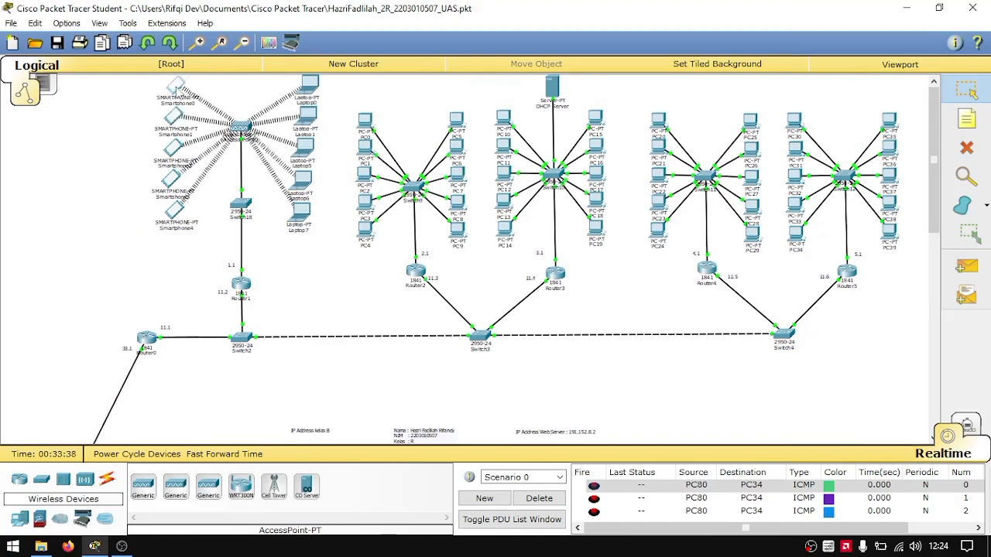
pyautogui.click(175, 85)
pyautogui.click(305, 168)
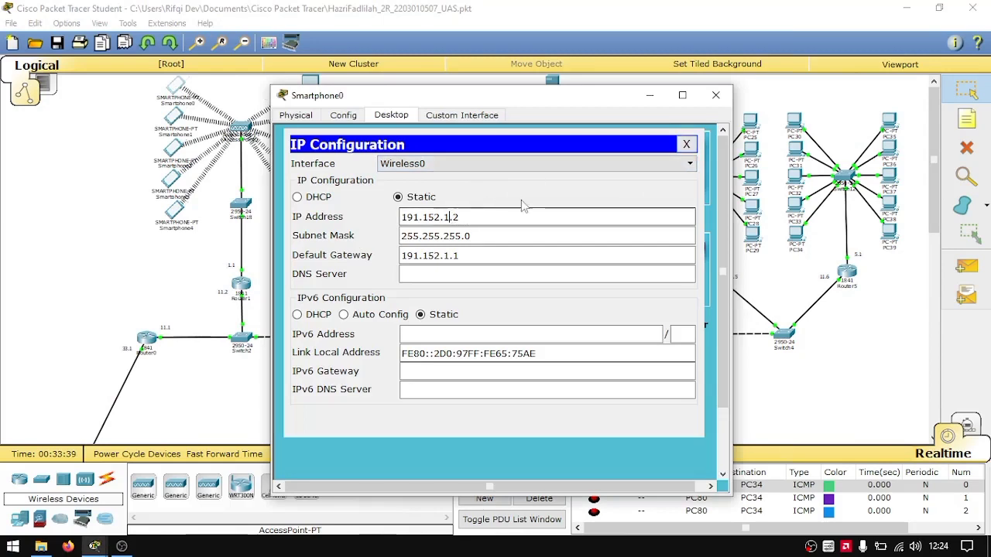
pyautogui.click(715, 95)
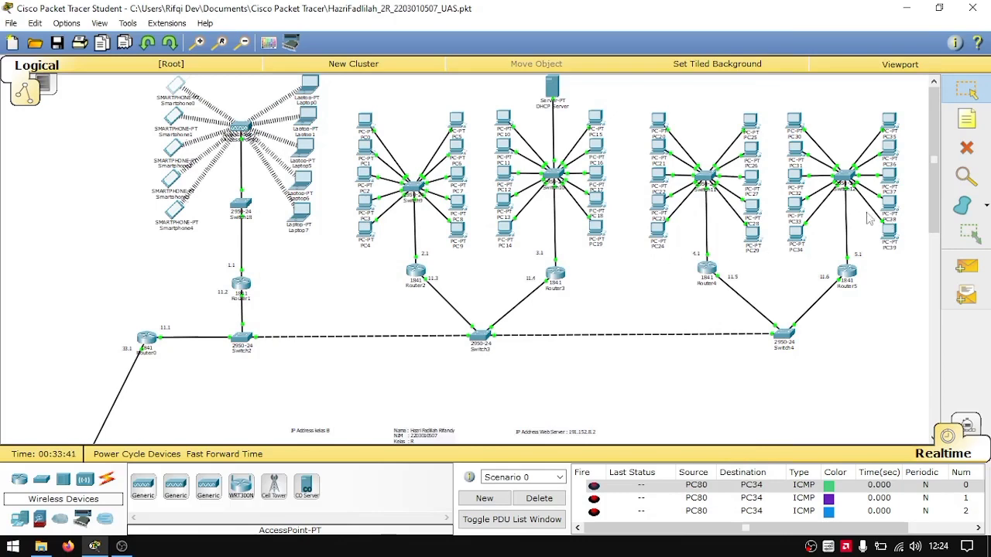
# Look over the upper and lower halves of the topology and the link between Router0 and Router6
pyautogui.scroll(-10, 935, 152)
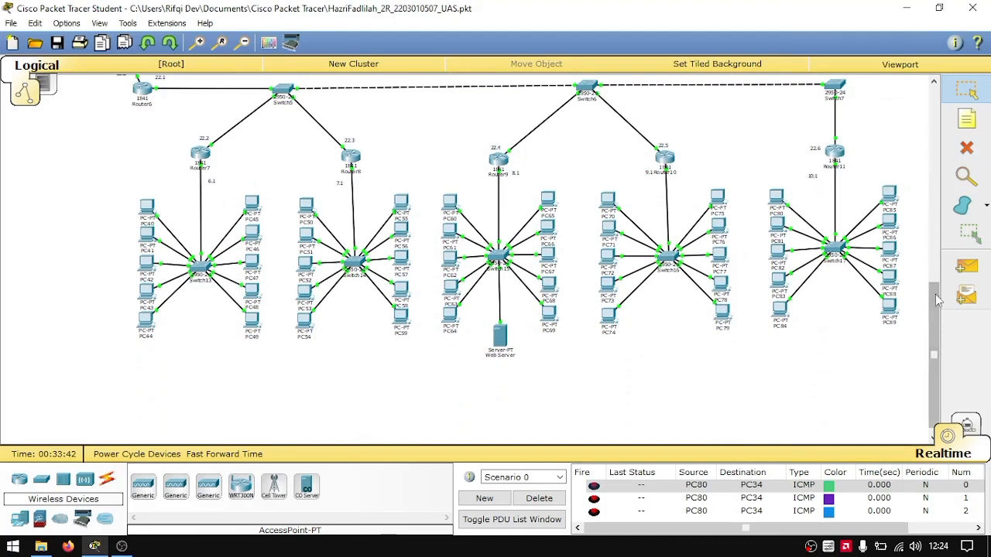
pyautogui.moveTo(934, 286); pyautogui.dragTo(936, 184)
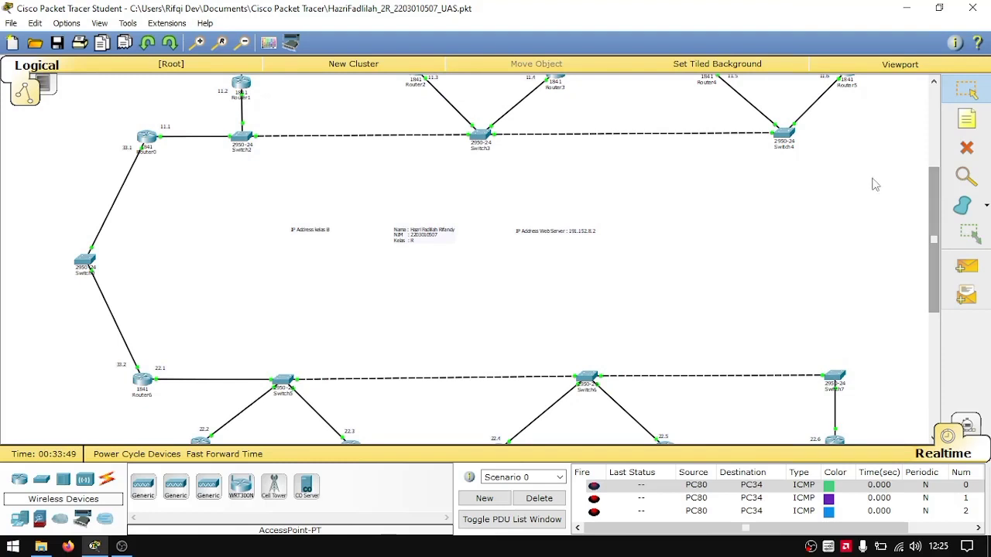
pyautogui.moveTo(934, 231); pyautogui.dragTo(931, 139)
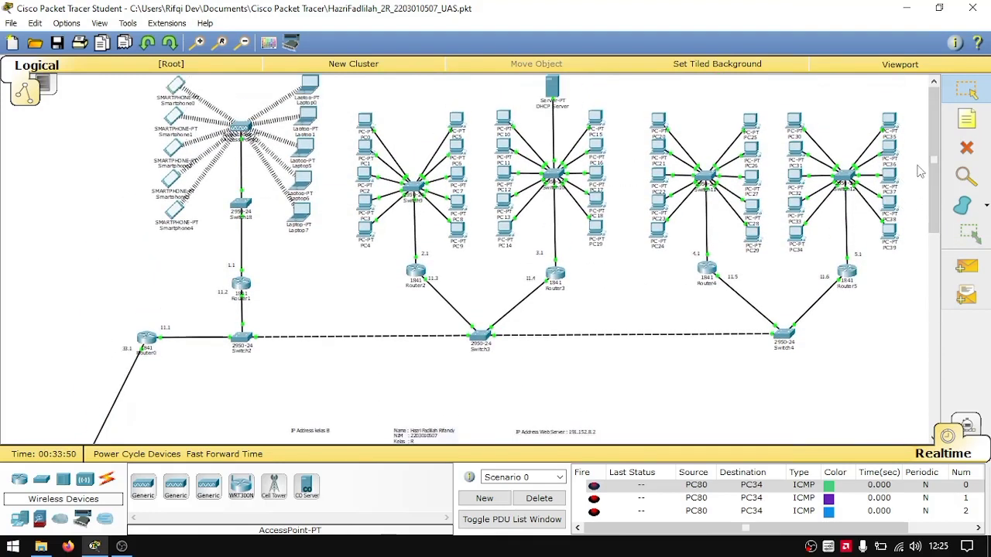
pyautogui.moveTo(932, 161); pyautogui.dragTo(933, 208)
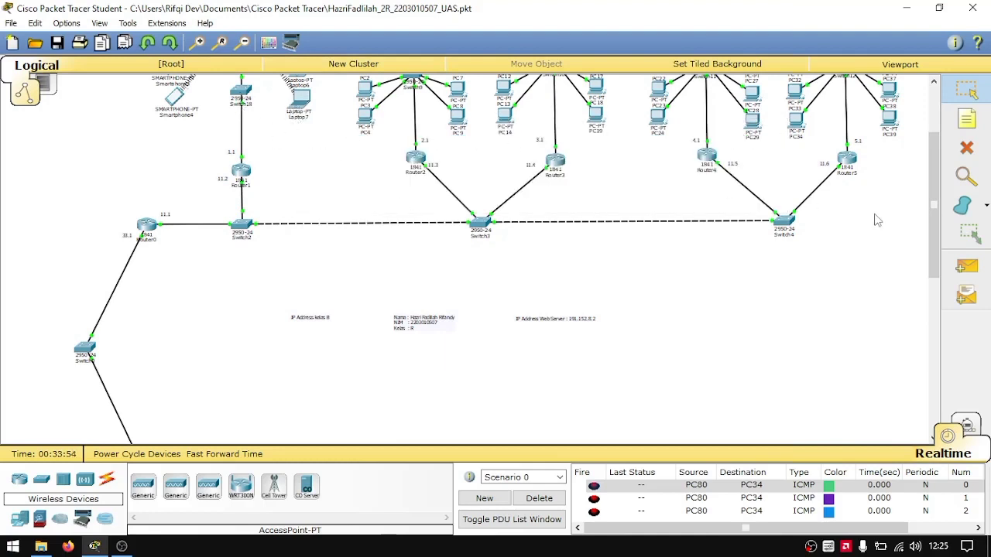
pyautogui.moveTo(934, 205); pyautogui.dragTo(933, 145)
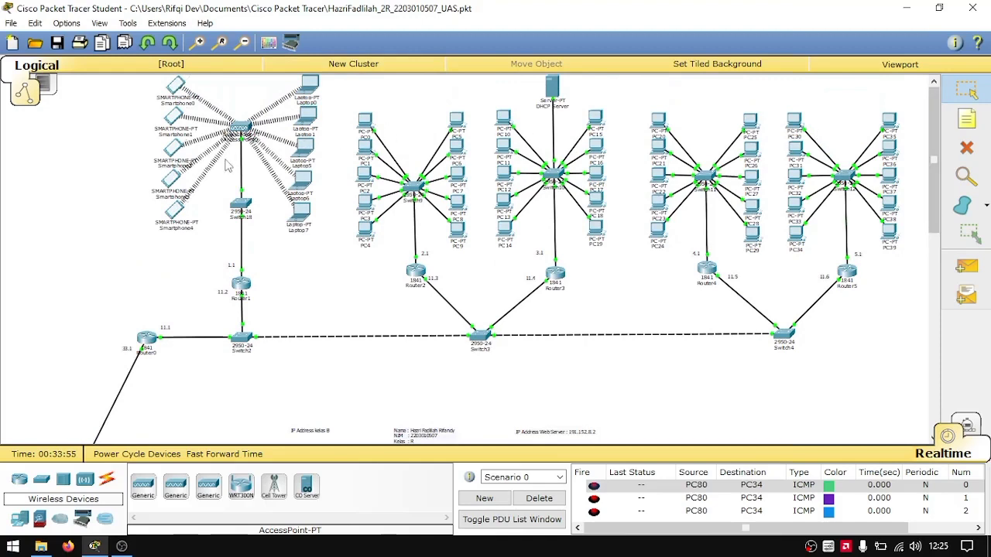
pyautogui.moveTo(276, 110)
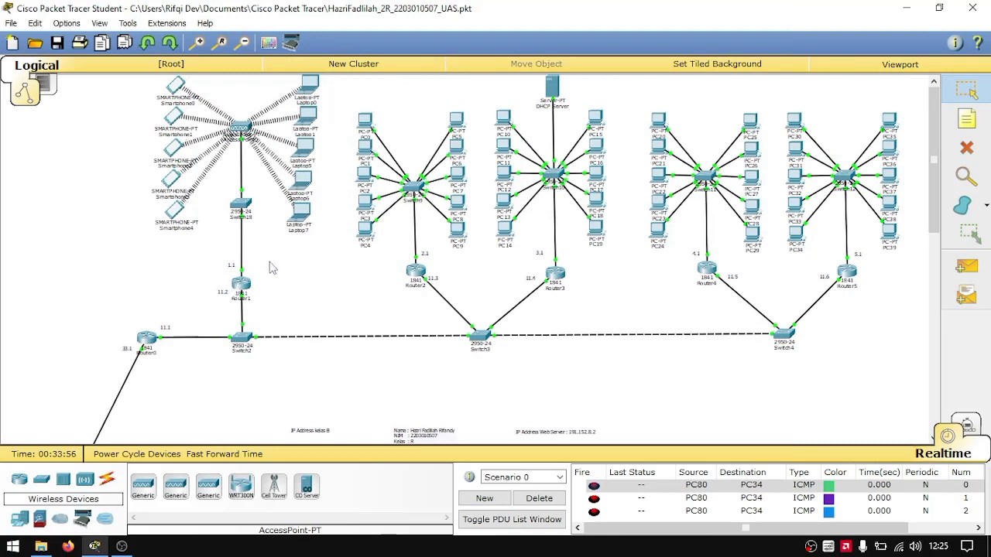
# Review Router1's global settings and static routes, and close its window
pyautogui.click(241, 286)
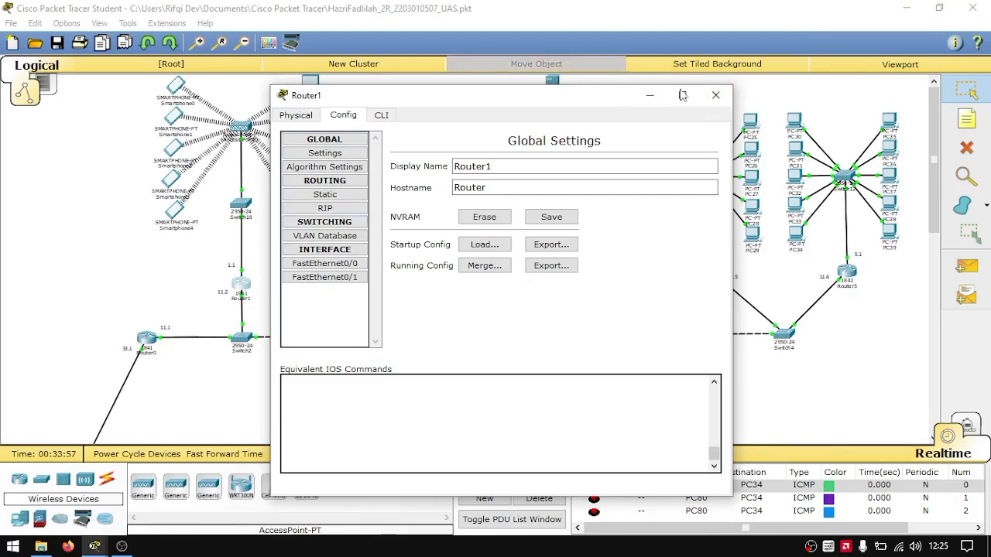
pyautogui.click(715, 94)
pyautogui.click(249, 288)
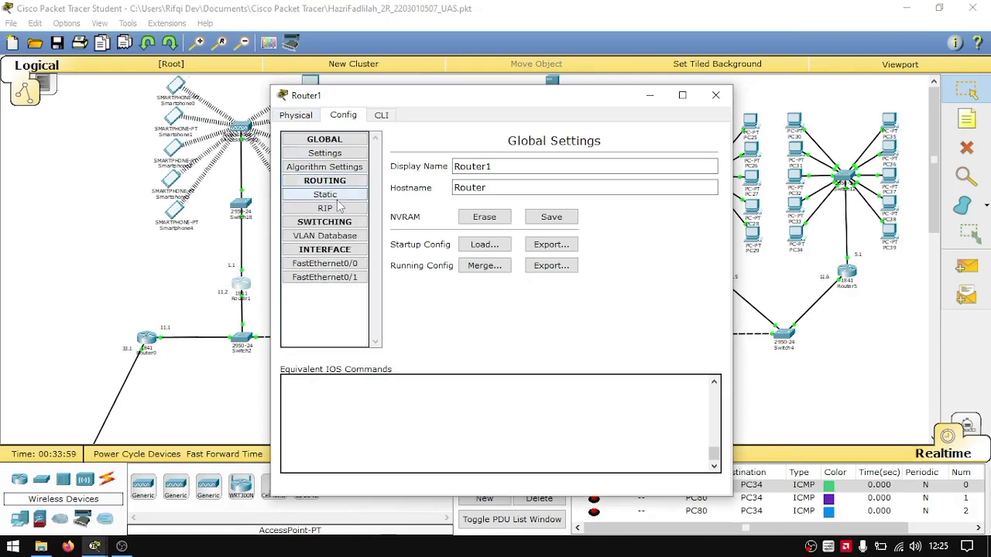
pyautogui.click(326, 195)
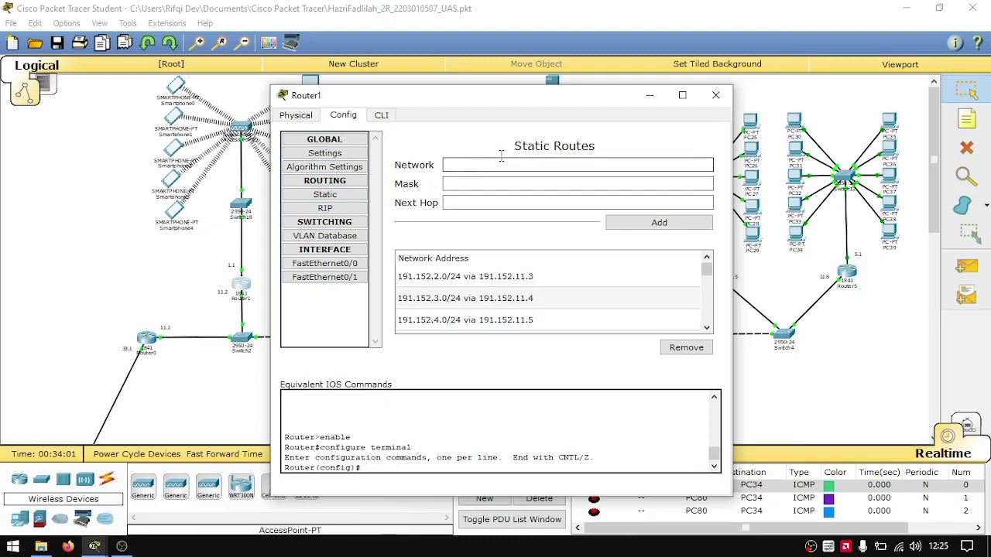
pyautogui.click(715, 94)
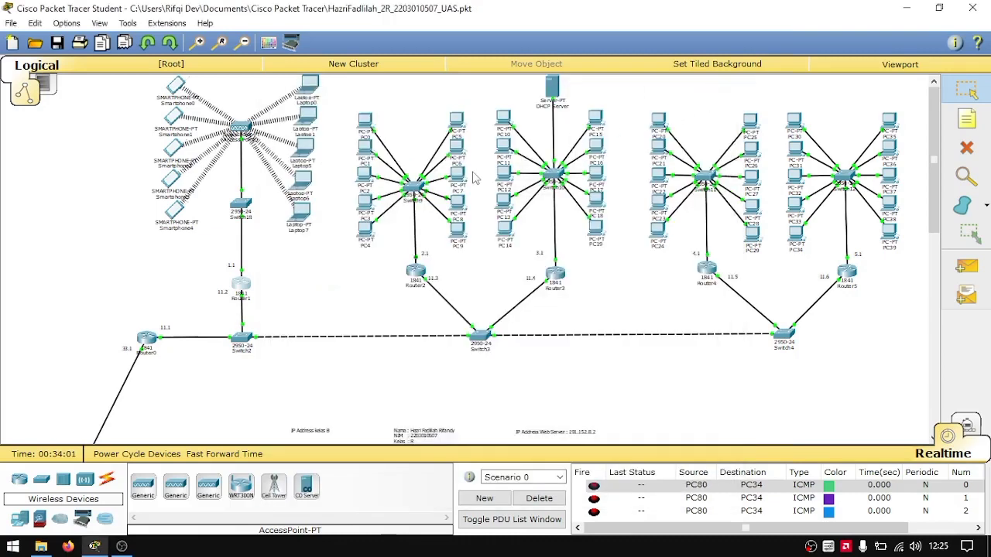
# Fill in an example static route on Router1 with network 191.152.1.0 and mask 255.255.255.0
pyautogui.moveTo(470, 176)
pyautogui.click(242, 289)
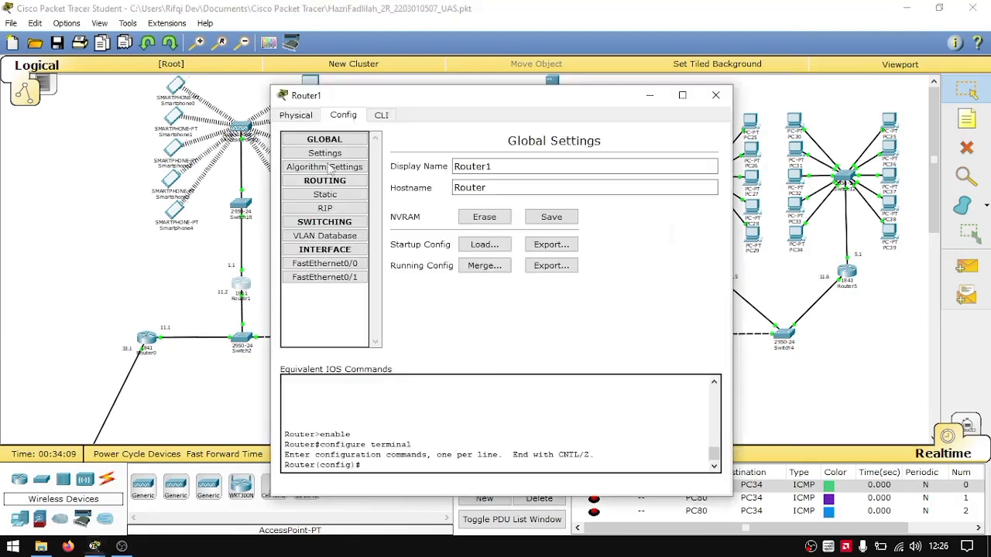
pyautogui.click(336, 197)
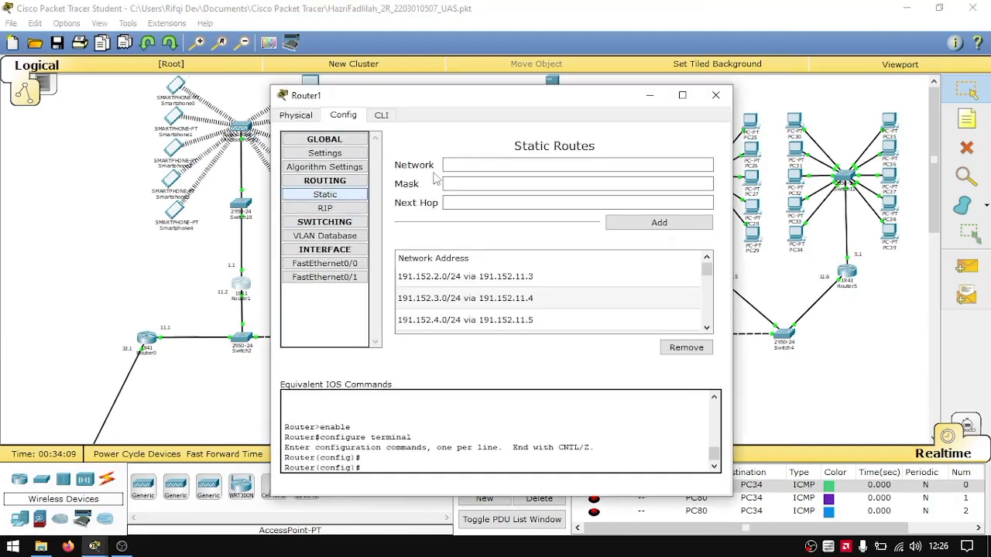
pyautogui.click(471, 164)
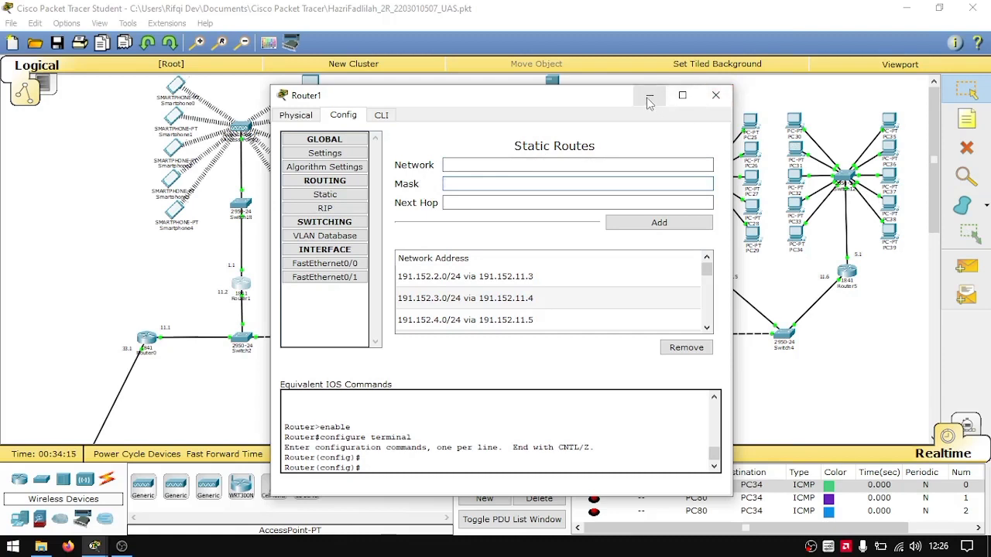
pyautogui.click(460, 202)
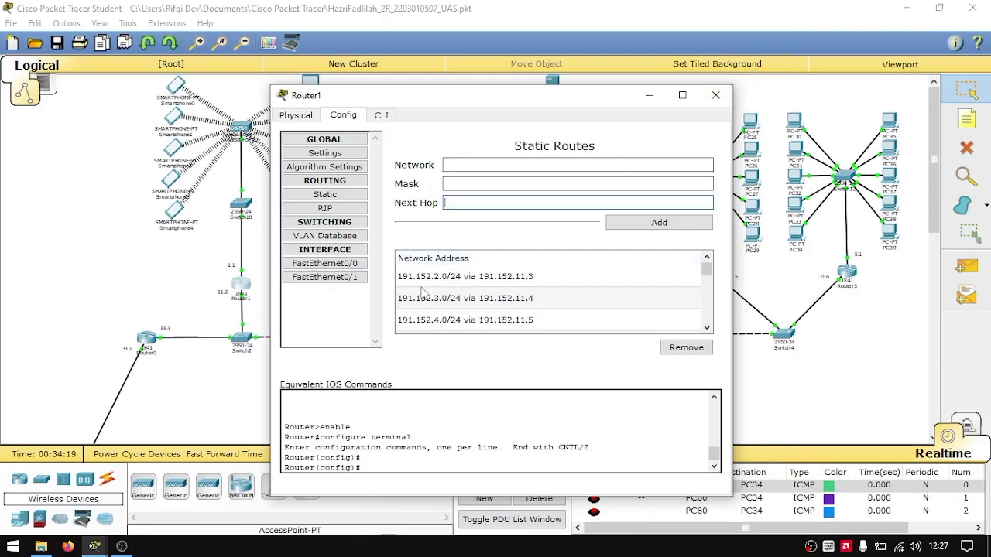
pyautogui.click(481, 168)
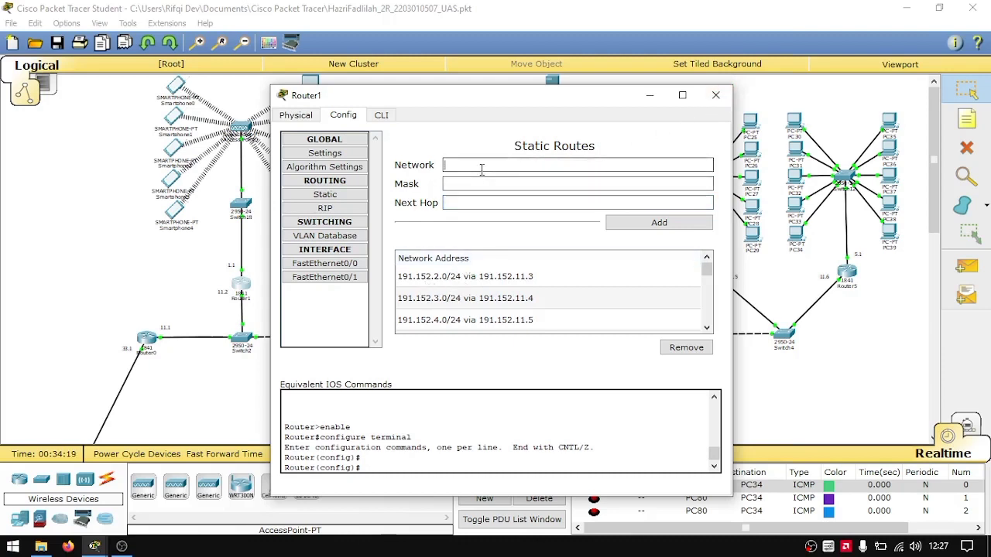
pyautogui.write('191.152.1.0')
pyautogui.click(504, 183)
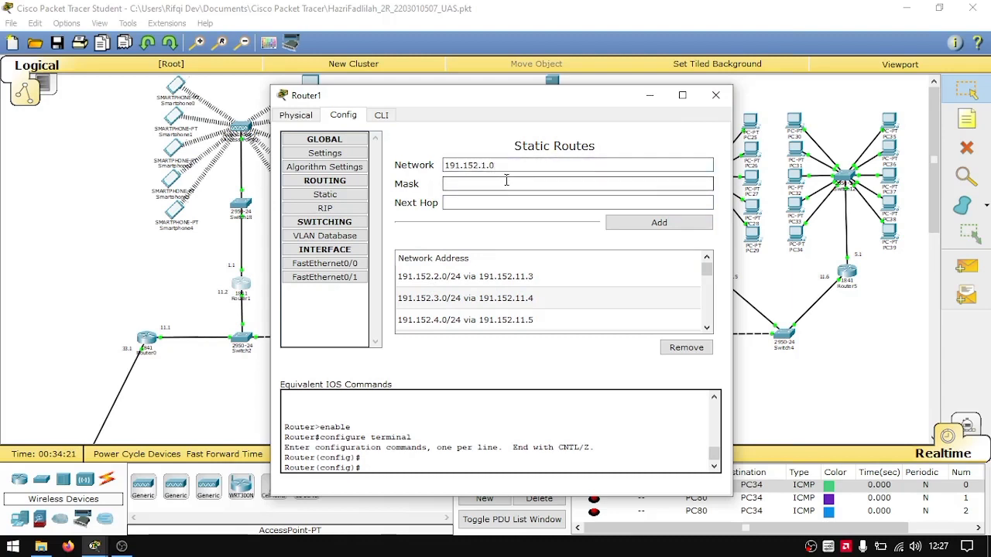
pyautogui.write('255.255.255.0')
pyautogui.press('Tab')
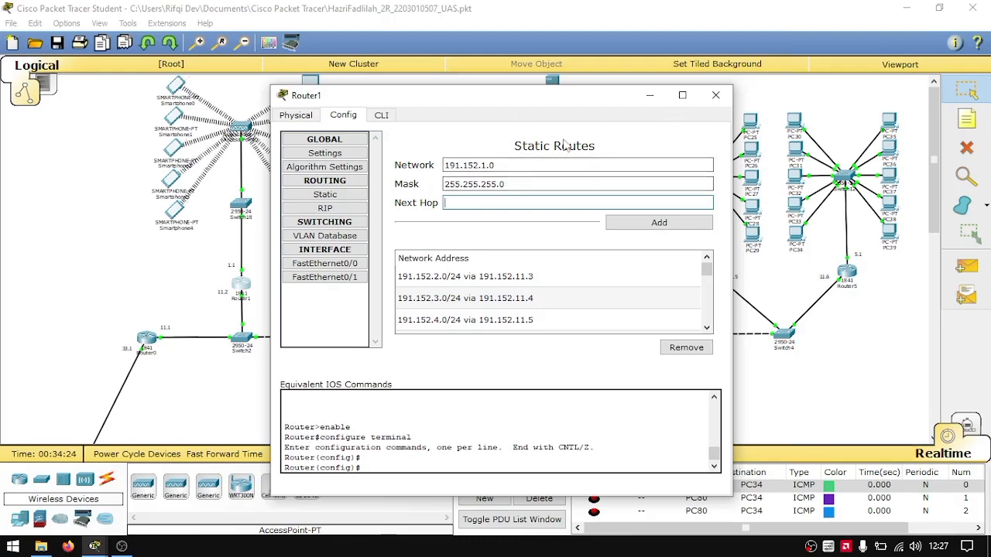
# Change the example route to network 191.152.2.0 with next hop 191.152.11.3, and close Router1's window without adding it
pyautogui.moveTo(529, 98); pyautogui.dragTo(733, 104)
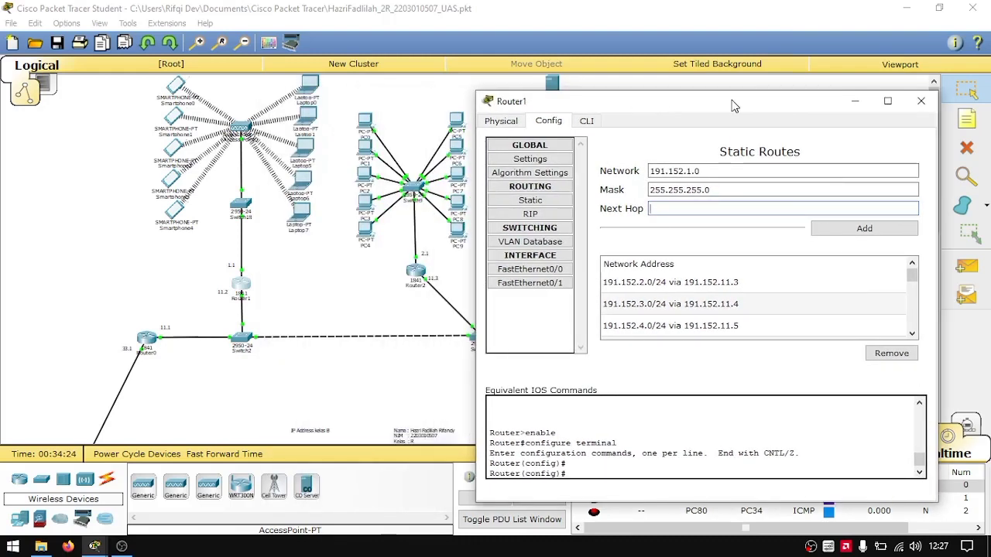
pyautogui.click(699, 171)
pyautogui.click(677, 208)
pyautogui.moveTo(631, 106); pyautogui.dragTo(665, 56)
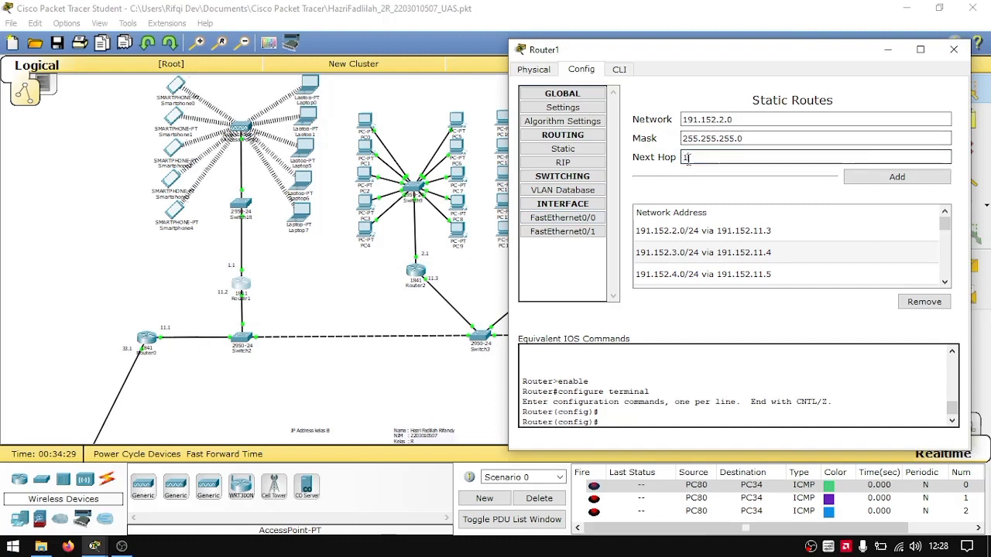
pyautogui.write('91.152.11.3')
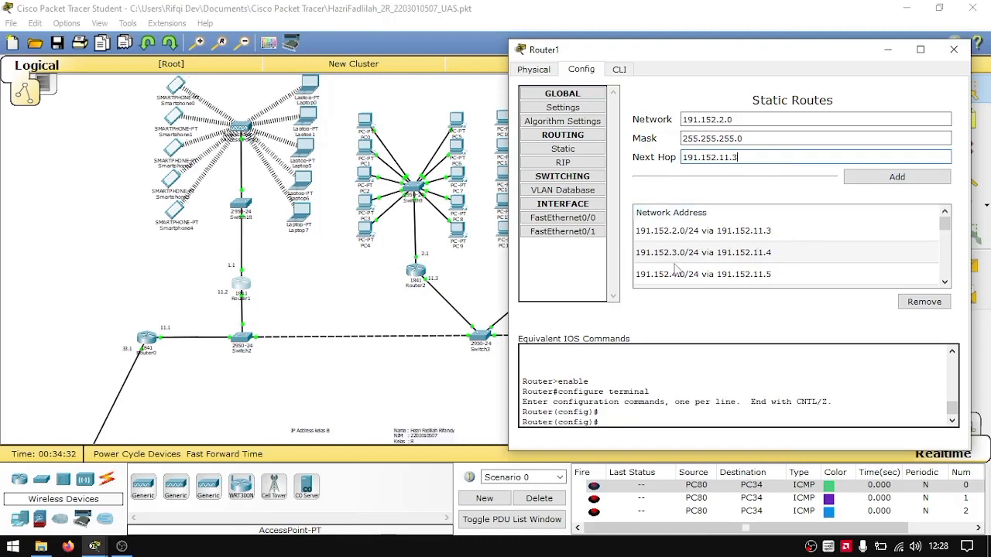
pyautogui.click(953, 49)
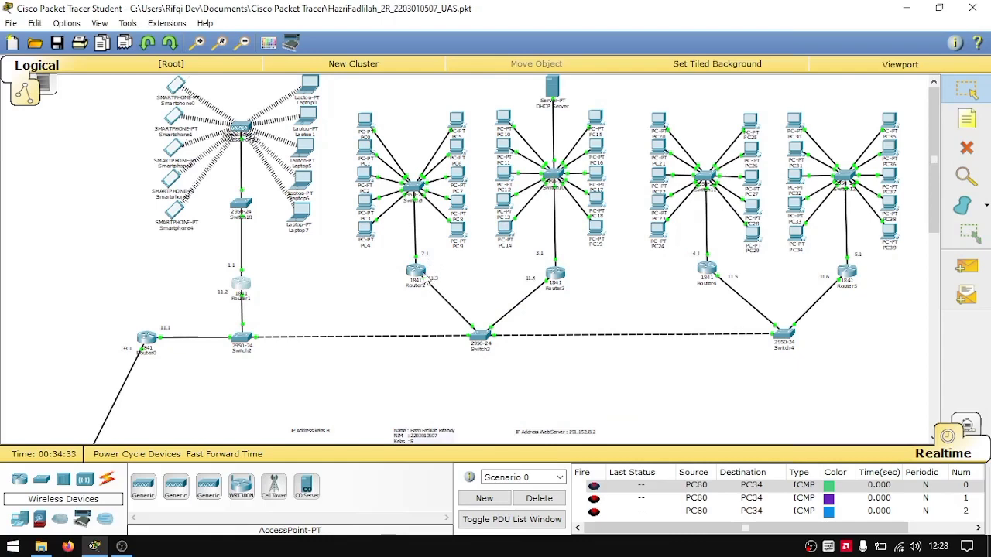
# Open Router2 and Router3 briefly, viewing Router3's physical device view, and close each window
pyautogui.click(423, 274)
pyautogui.click(715, 95)
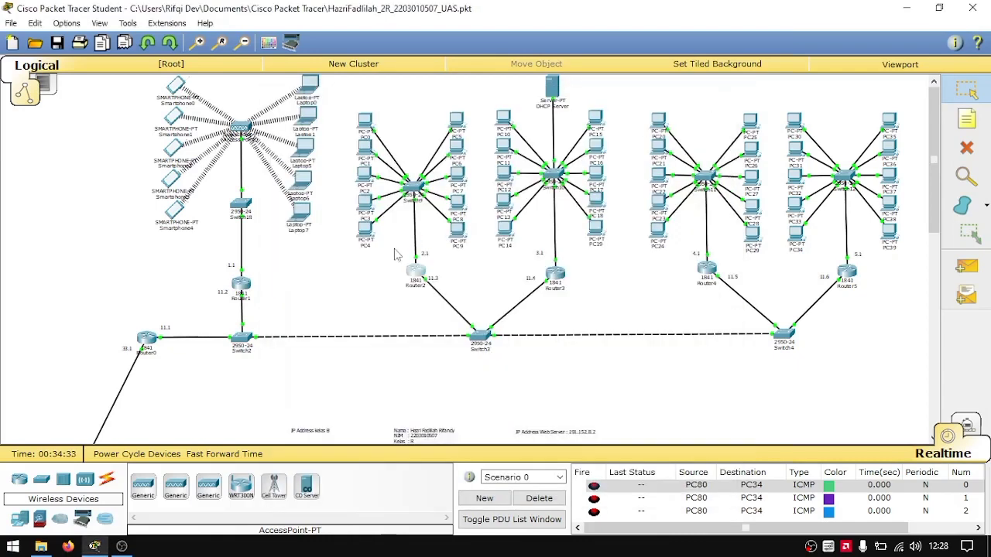
pyautogui.click(557, 281)
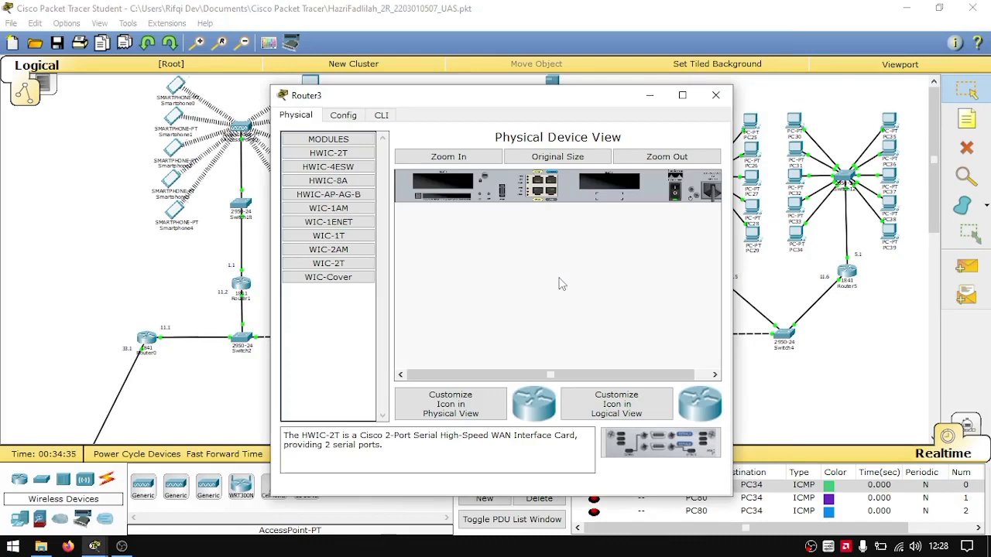
pyautogui.click(715, 94)
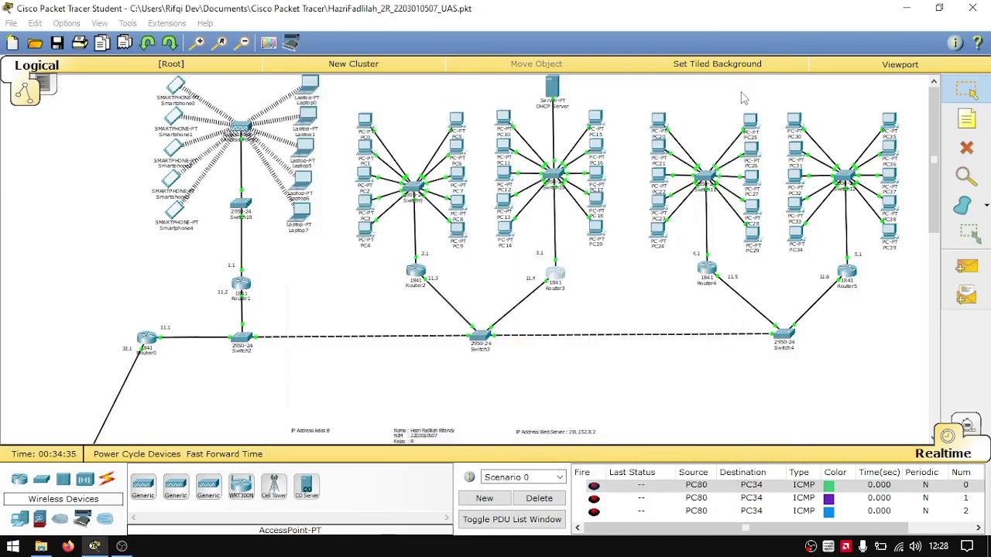
# Check PC10's global settings and IP configuration, and close its window
pyautogui.moveTo(933, 143); pyautogui.dragTo(900, 294)
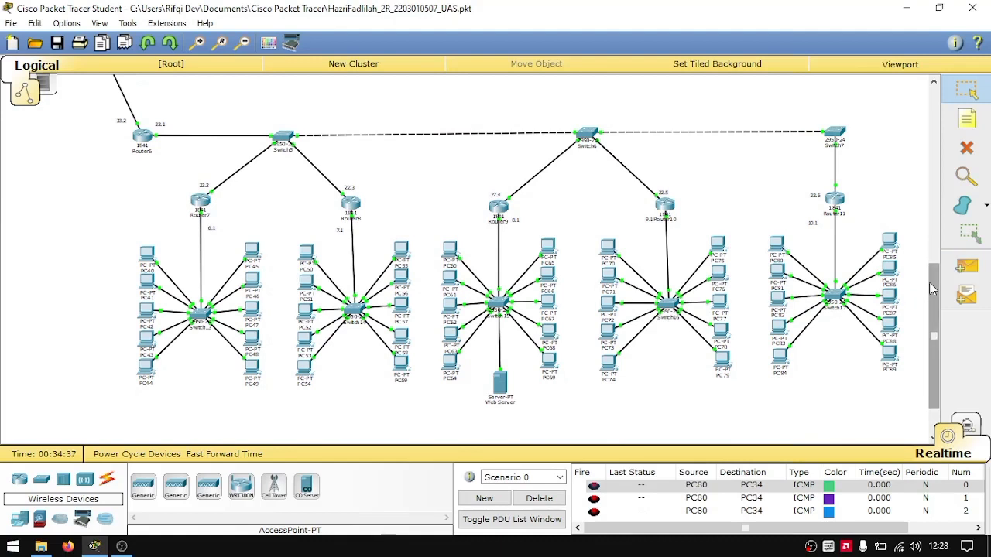
pyautogui.moveTo(933, 289); pyautogui.dragTo(893, 82)
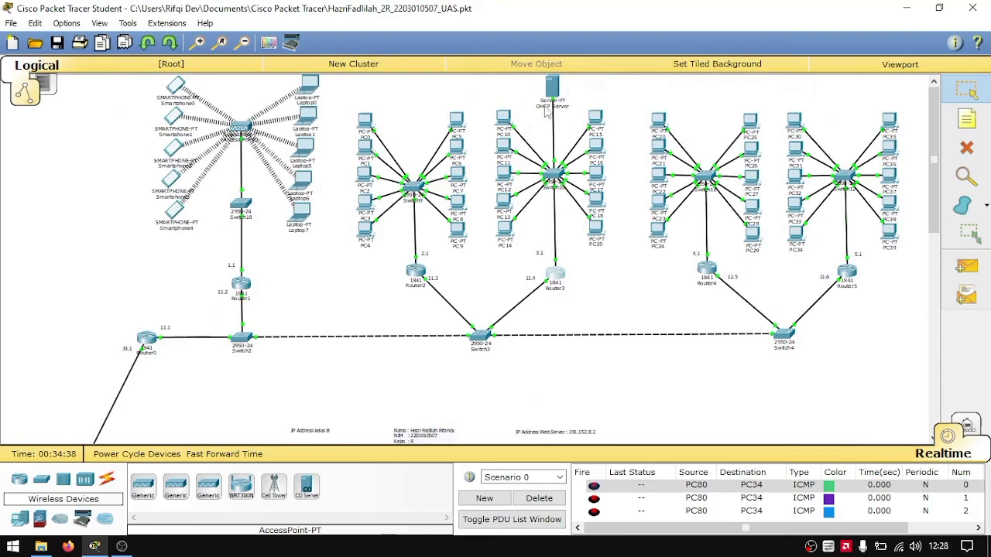
pyautogui.click(503, 117)
pyautogui.click(349, 116)
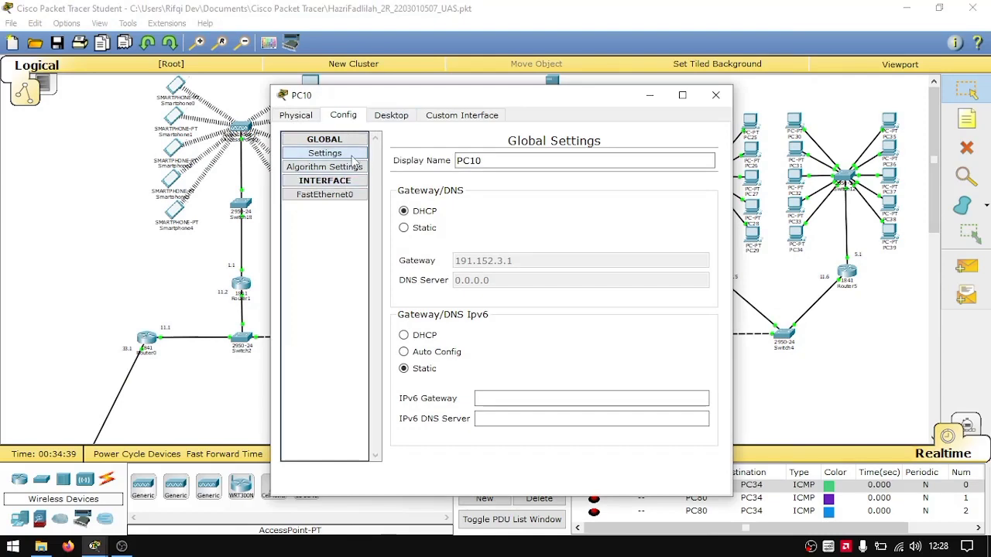
pyautogui.click(392, 118)
pyautogui.click(358, 150)
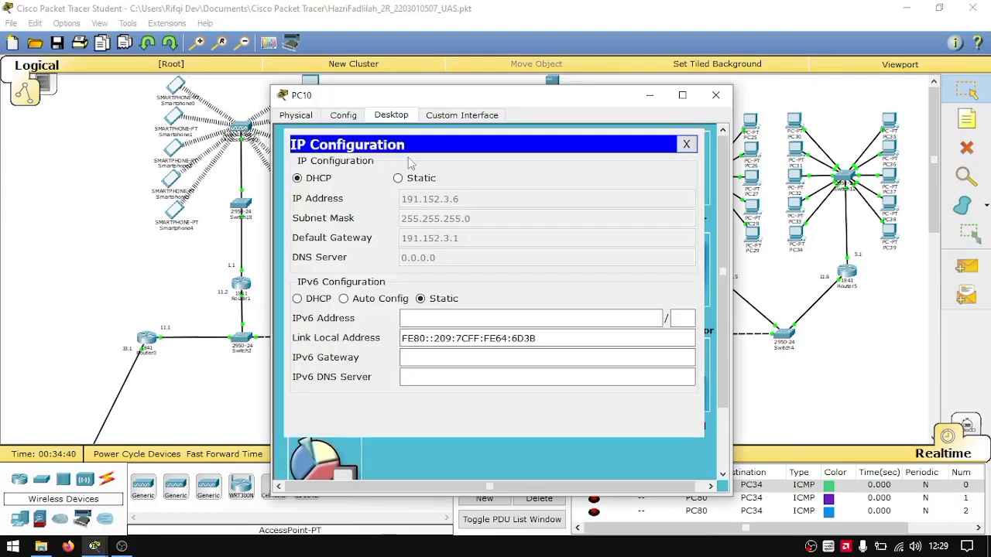
pyautogui.click(715, 94)
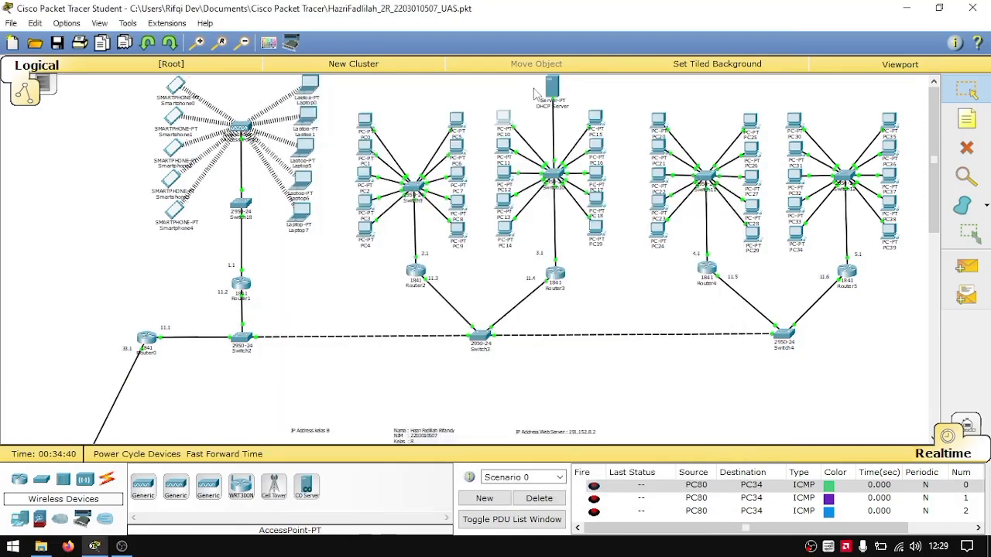
# Review the DHCP Server's gateway settings, DHCP service pool and FastEthernet0 IP configuration
pyautogui.click(552, 106)
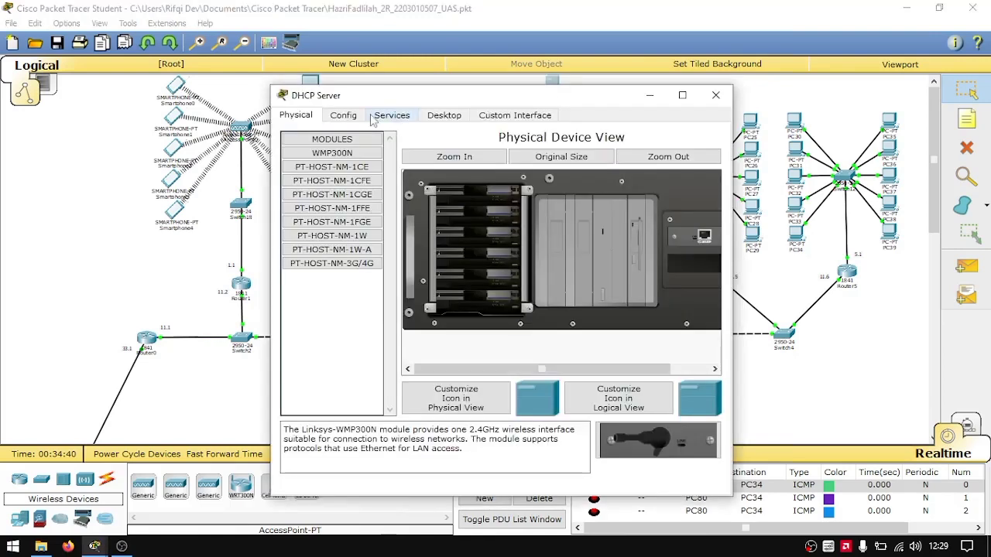
pyautogui.click(357, 117)
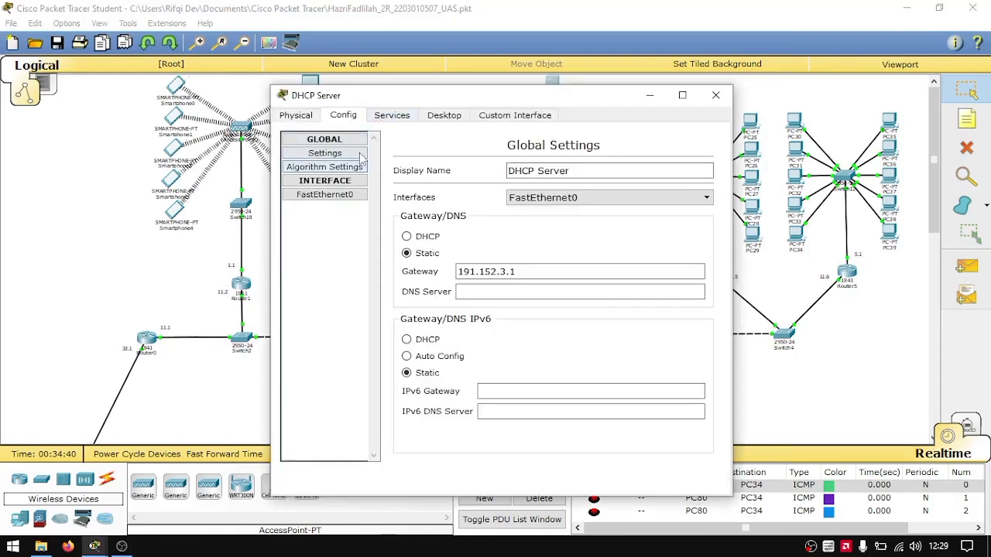
pyautogui.click(401, 116)
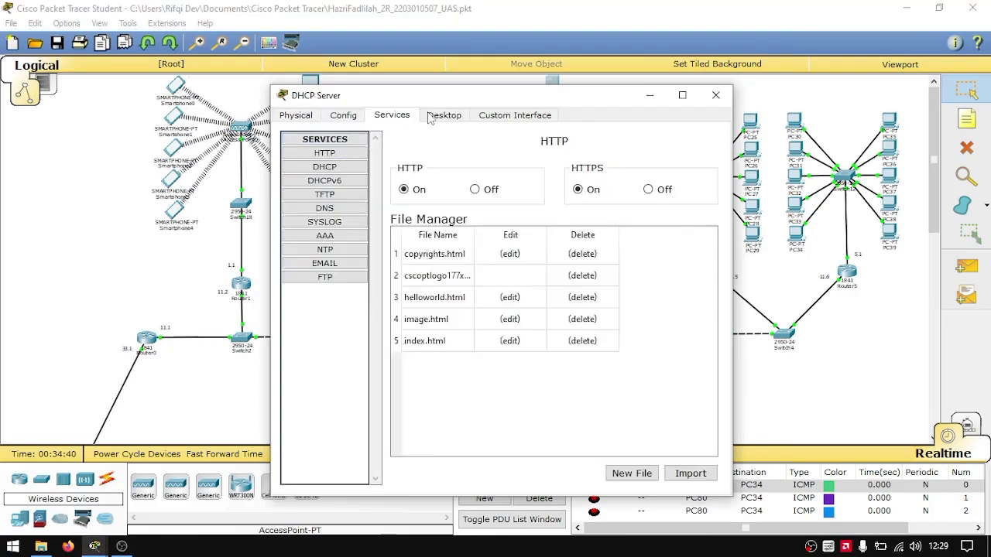
pyautogui.click(326, 167)
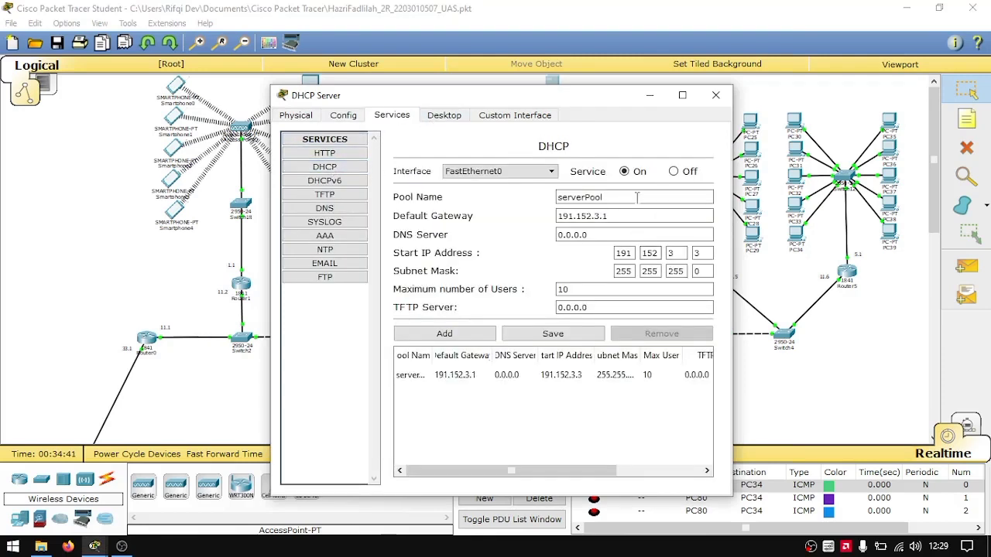
pyautogui.click(443, 115)
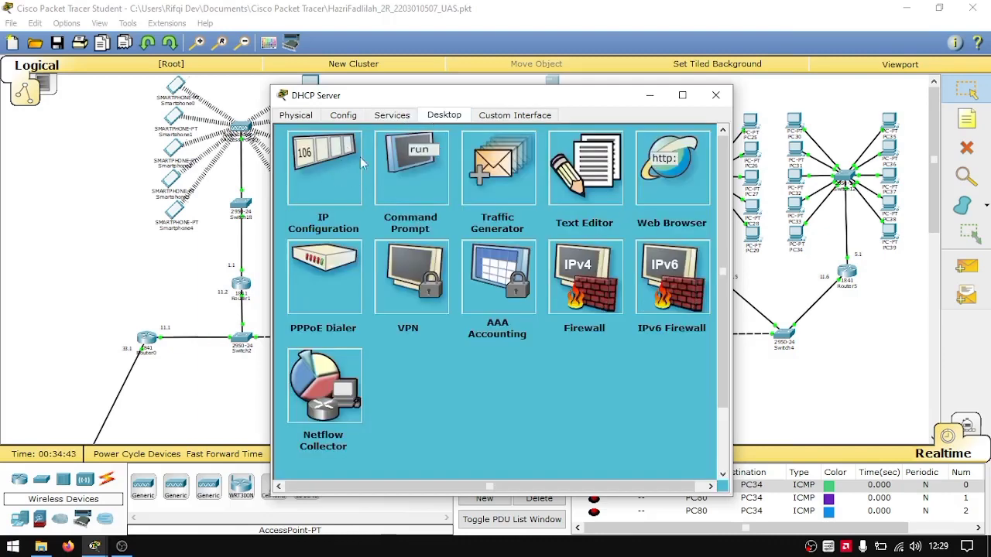
pyautogui.click(319, 164)
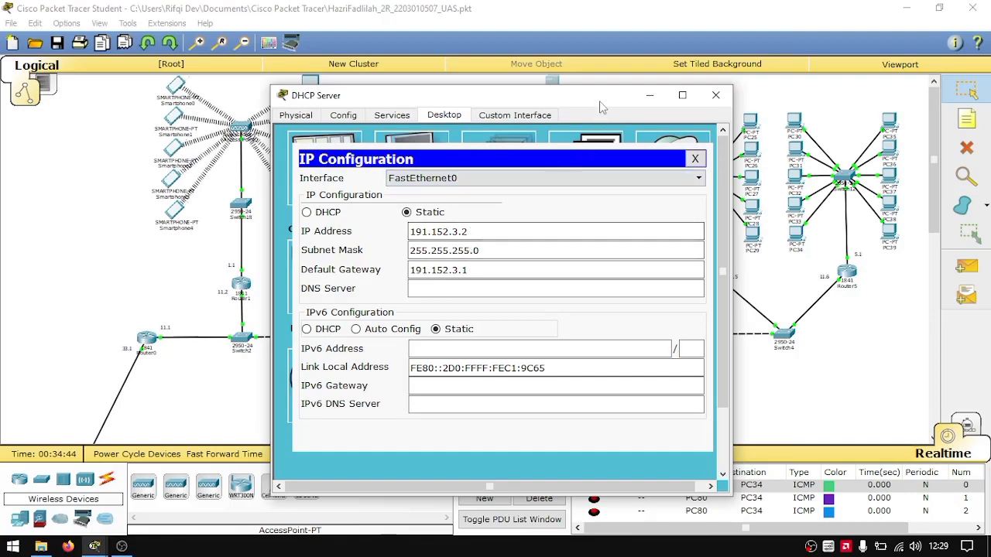
# Review the DHCP Server's DHCP service pool settings against the network around Router3, and close the server's window
pyautogui.moveTo(599, 101); pyautogui.dragTo(335, 99)
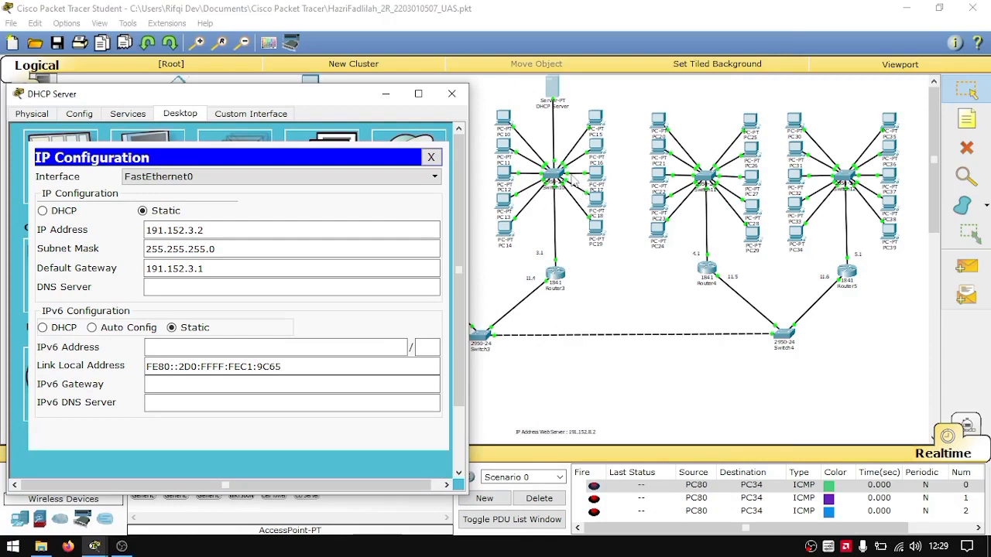
pyautogui.moveTo(364, 99); pyautogui.dragTo(602, 72)
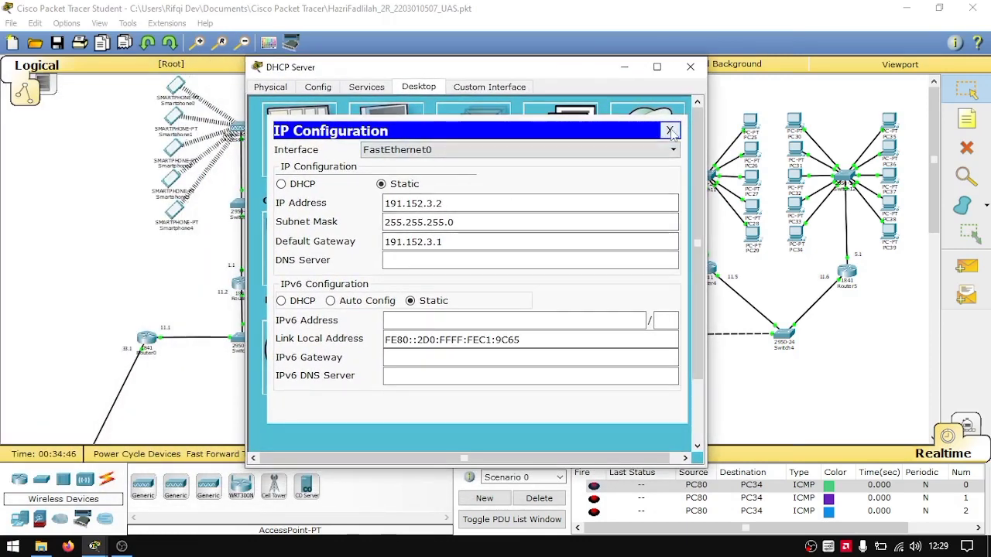
pyautogui.click(668, 130)
pyautogui.click(387, 87)
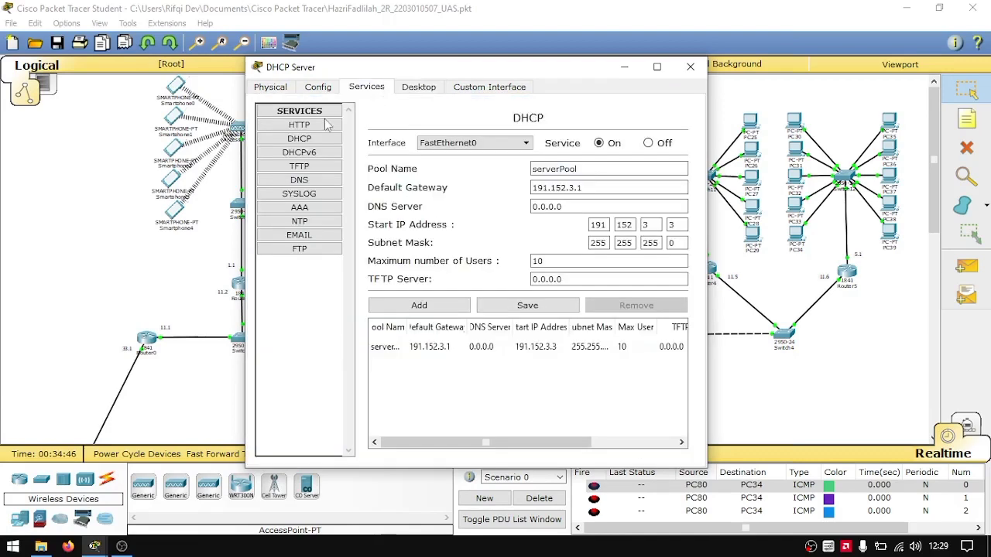
pyautogui.click(314, 142)
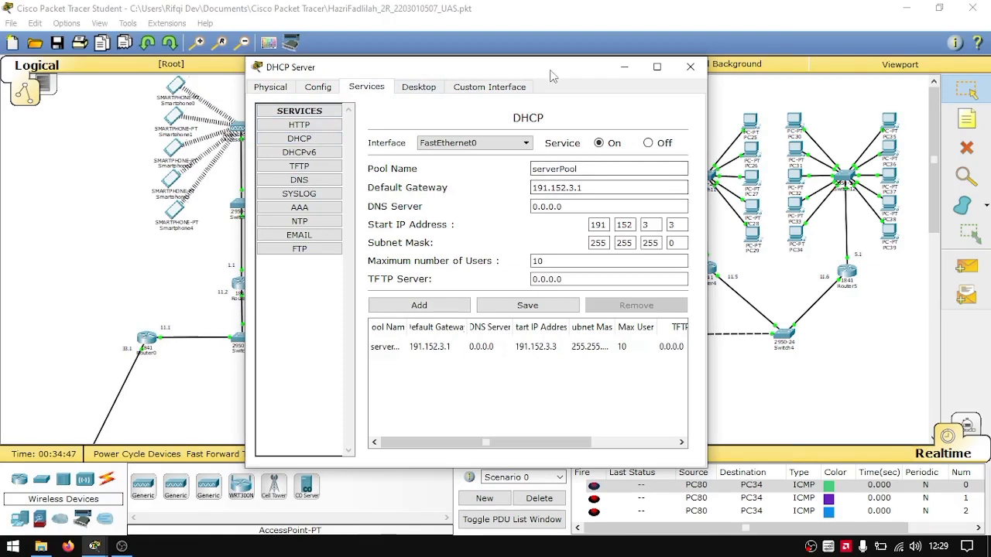
pyautogui.moveTo(550, 70); pyautogui.dragTo(393, 51)
pyautogui.moveTo(361, 49); pyautogui.dragTo(360, 48)
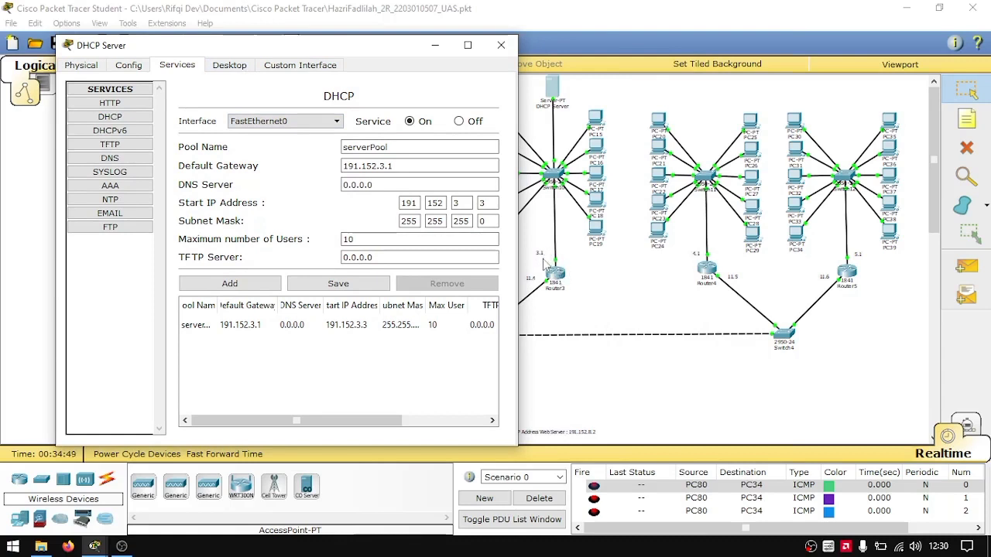
pyautogui.click(427, 166)
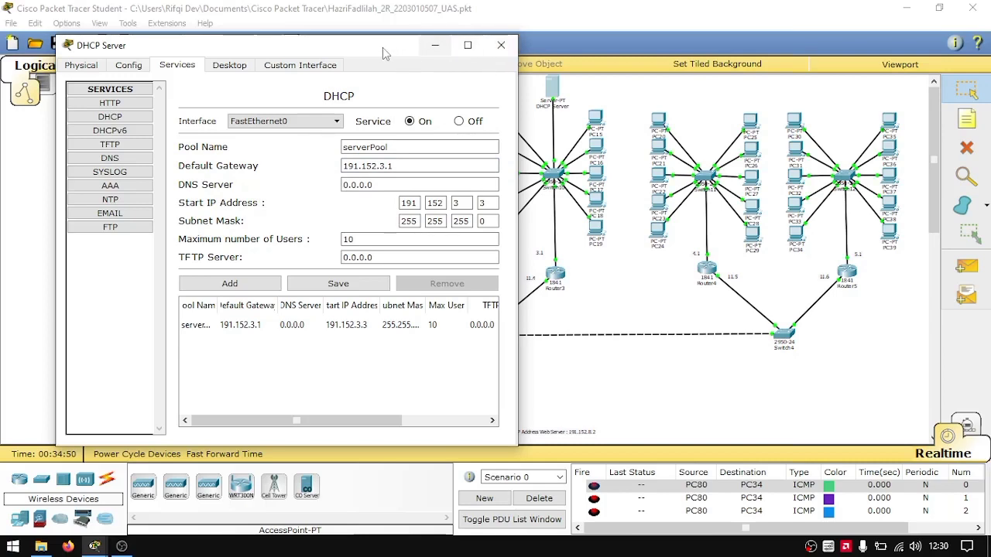
pyautogui.moveTo(383, 47); pyautogui.dragTo(344, 51)
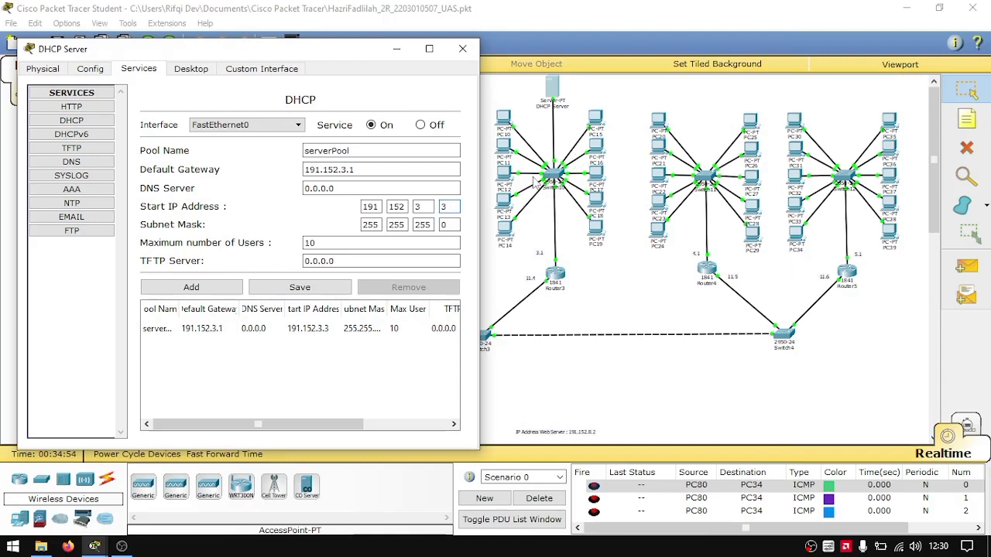
pyautogui.click(277, 329)
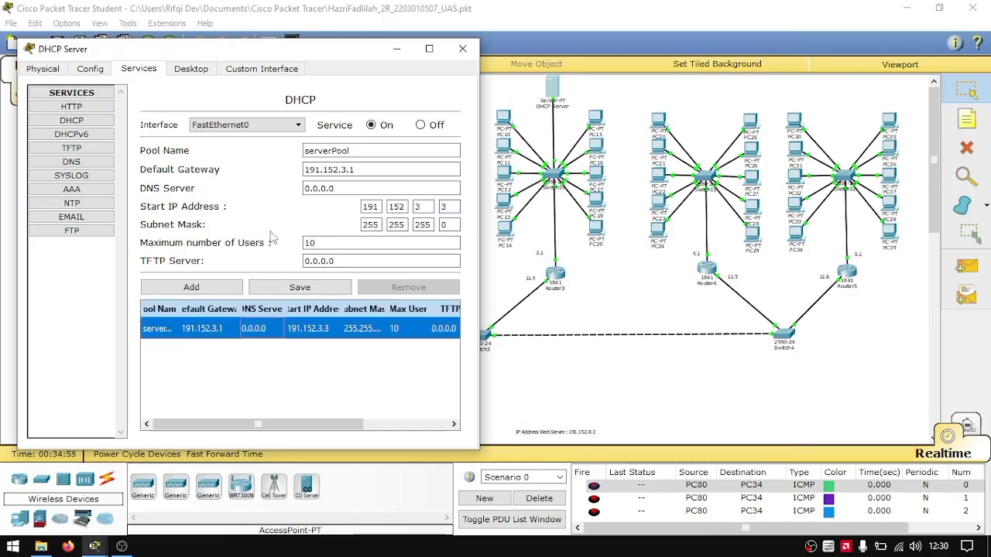
pyautogui.click(462, 49)
# Check PC10's DHCP-assigned IP configuration, and close its window
pyautogui.click(506, 120)
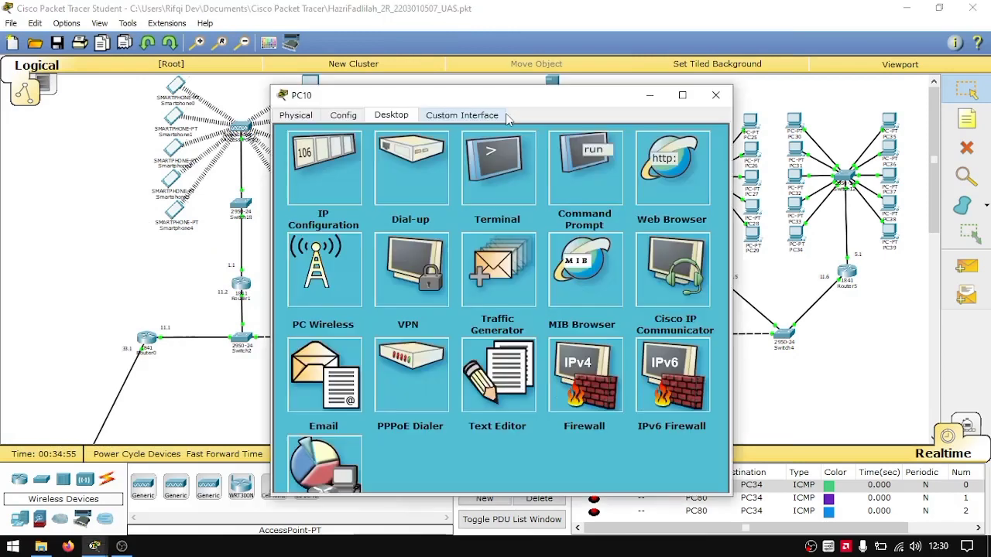
pyautogui.click(344, 116)
pyautogui.click(401, 116)
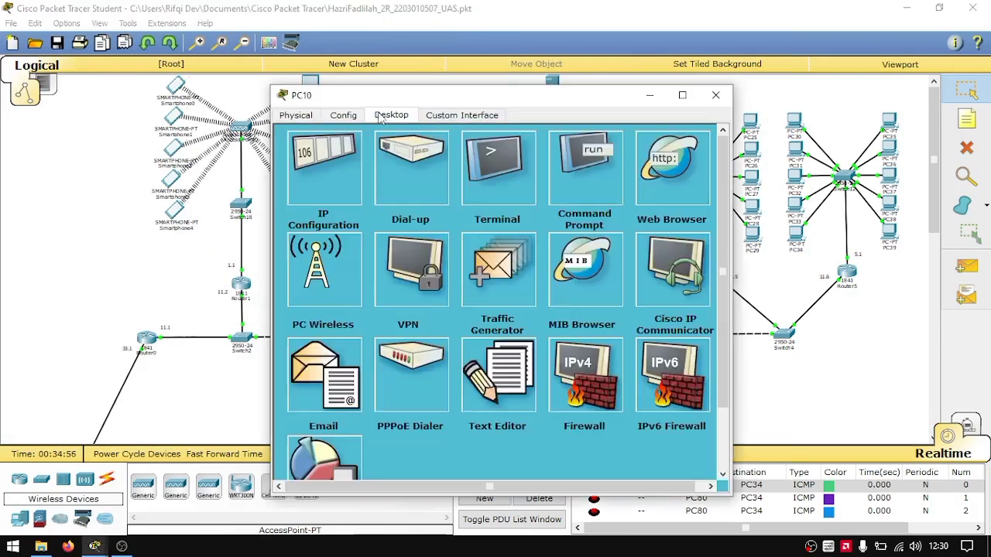
pyautogui.click(713, 95)
pyautogui.click(501, 121)
pyautogui.click(327, 171)
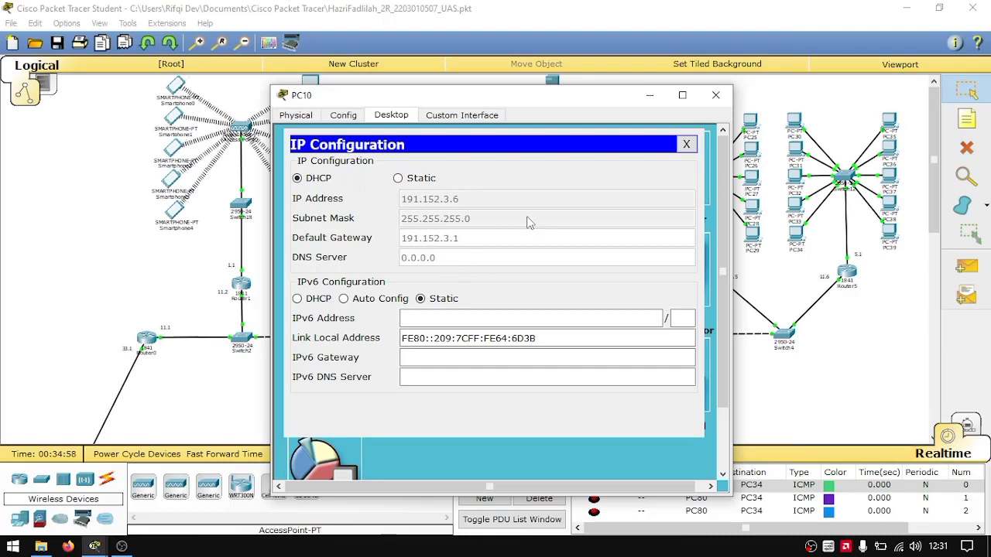
pyautogui.click(686, 144)
pyautogui.click(715, 94)
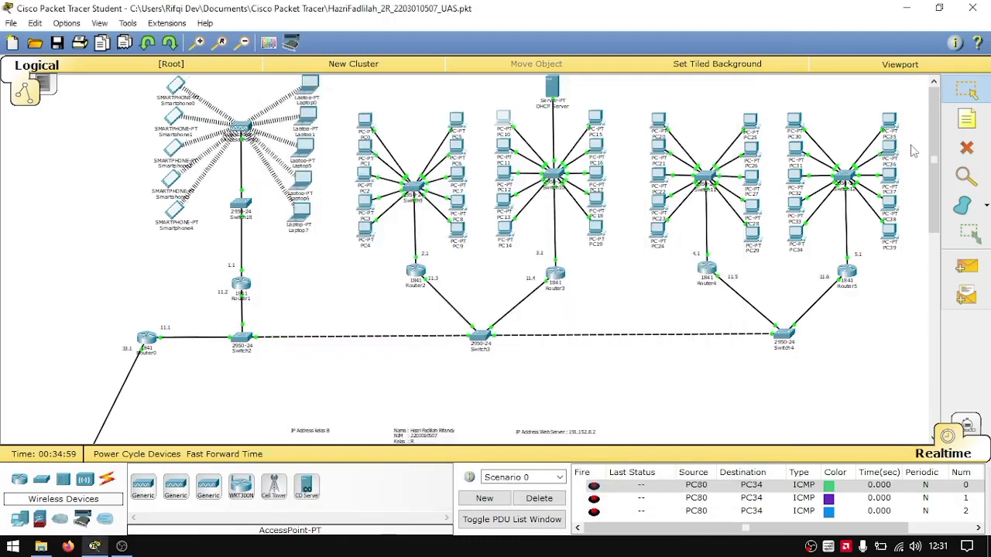
# Check the Web Server's static IP configuration on FastEthernet0
pyautogui.moveTo(934, 145); pyautogui.dragTo(934, 342)
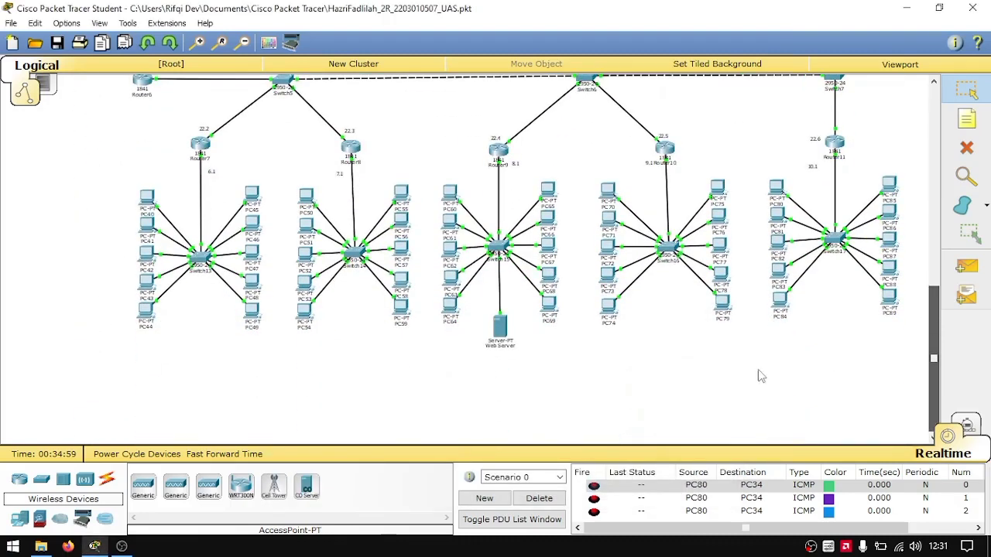
pyautogui.click(504, 330)
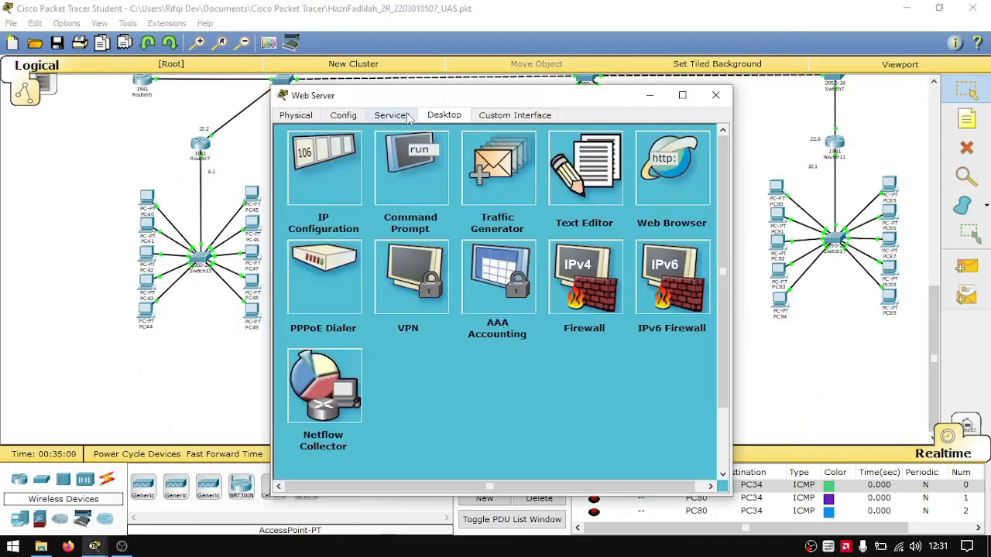
pyautogui.click(331, 152)
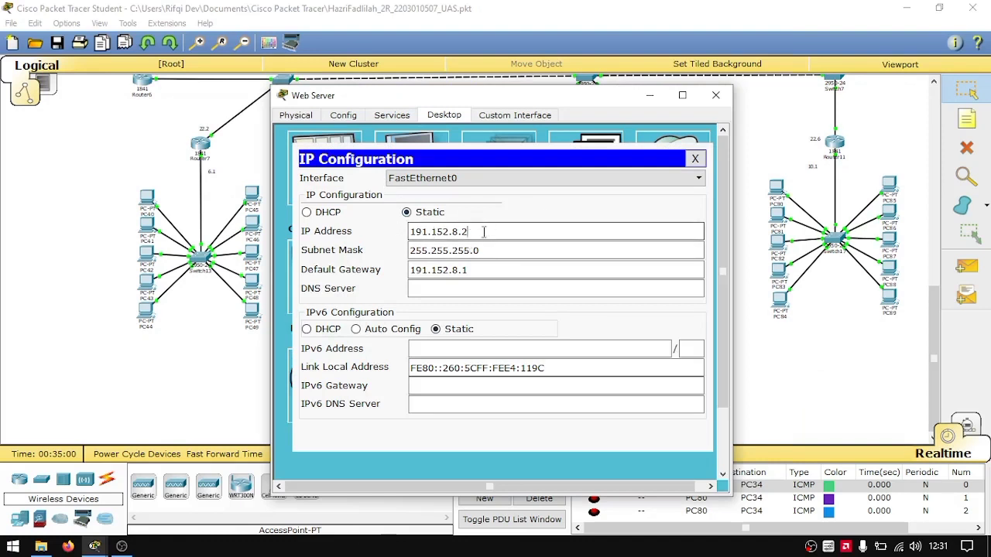
pyautogui.click(695, 159)
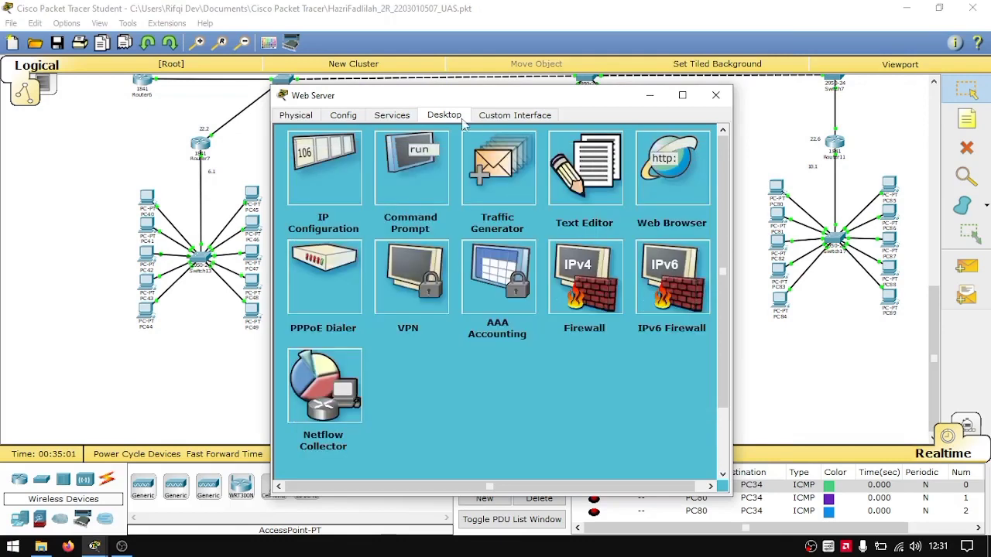
# Open index.html in the Web Server's HTTP service, save it over the existing file, and close the server's window
pyautogui.click(401, 116)
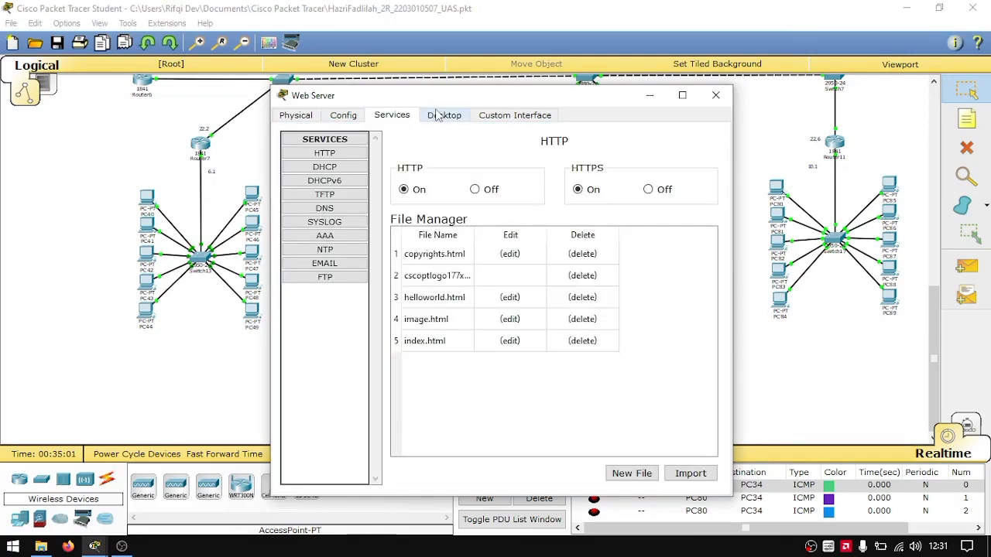
pyautogui.click(437, 115)
pyautogui.click(410, 116)
pyautogui.click(509, 340)
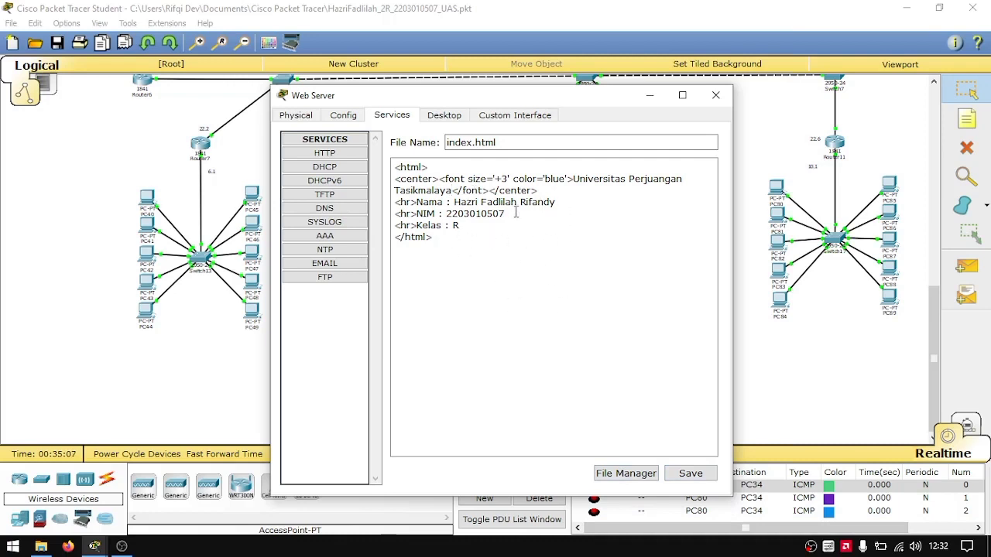
pyautogui.click(685, 474)
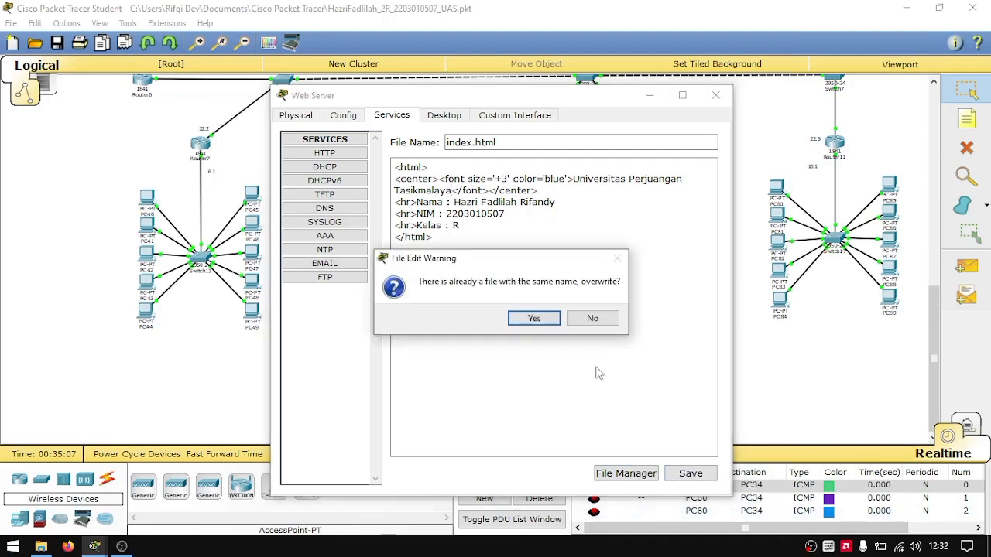
pyautogui.click(533, 318)
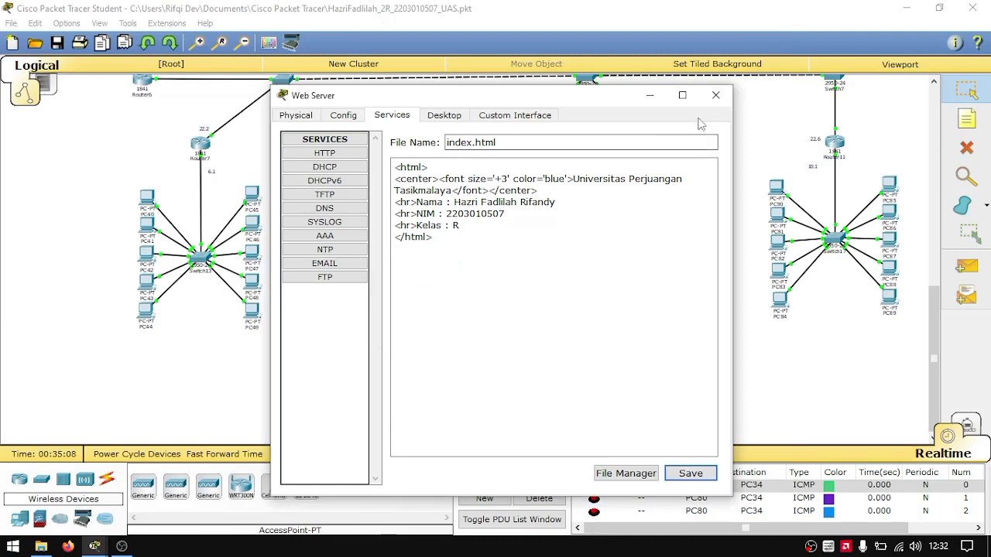
pyautogui.click(715, 95)
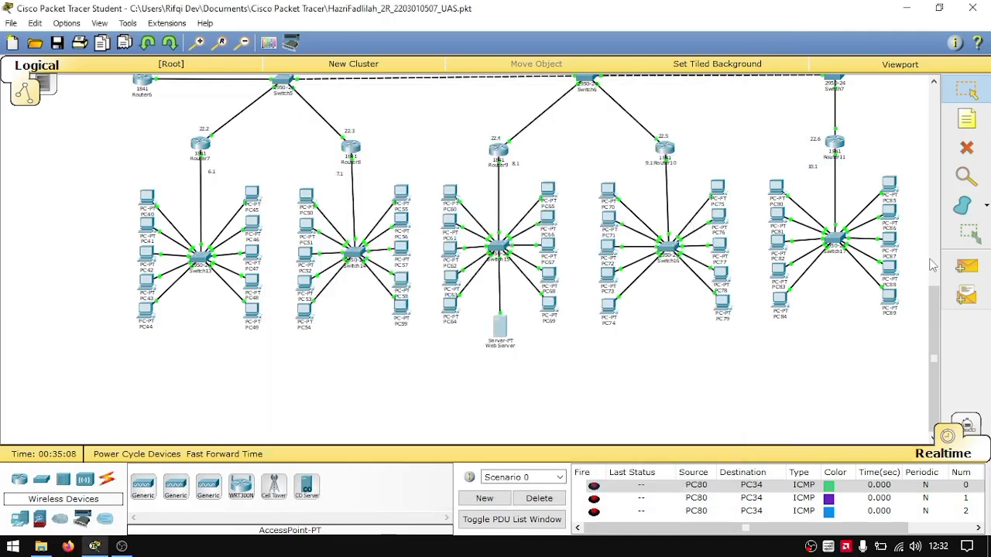
# Send a simple PDU from PC85 to PC29 and check its status in the PDU list
pyautogui.moveTo(933, 300); pyautogui.dragTo(958, 176)
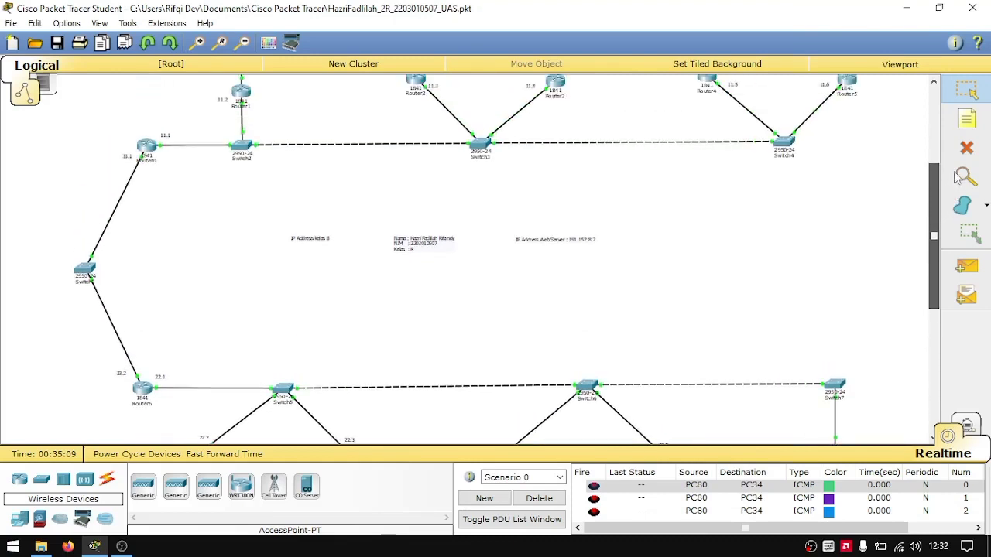
pyautogui.moveTo(958, 176)
pyautogui.mouseDown()
pyautogui.moveTo(957, 142)
pyautogui.moveTo(963, 190)
pyautogui.mouseUp()
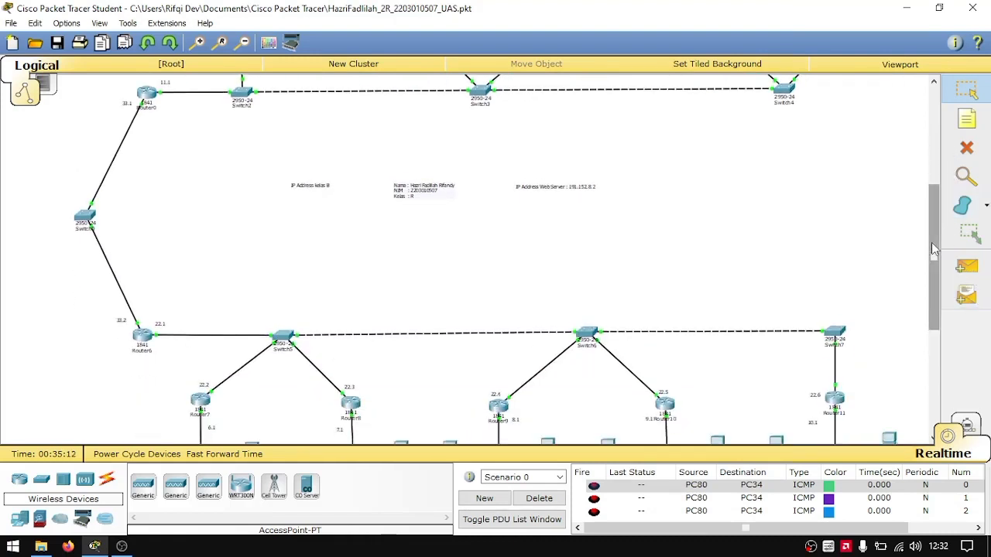
pyautogui.moveTo(935, 249); pyautogui.dragTo(963, 263)
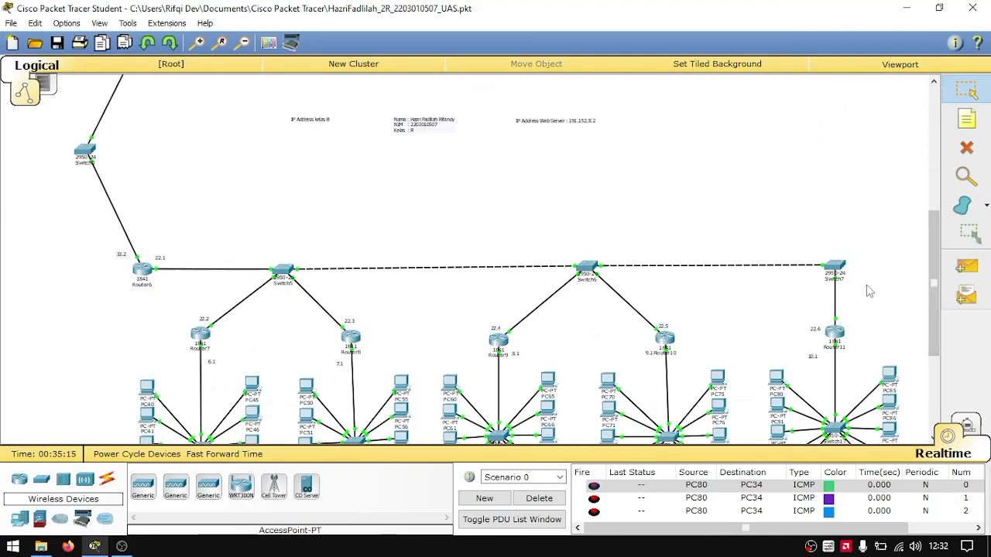
pyautogui.press('p')
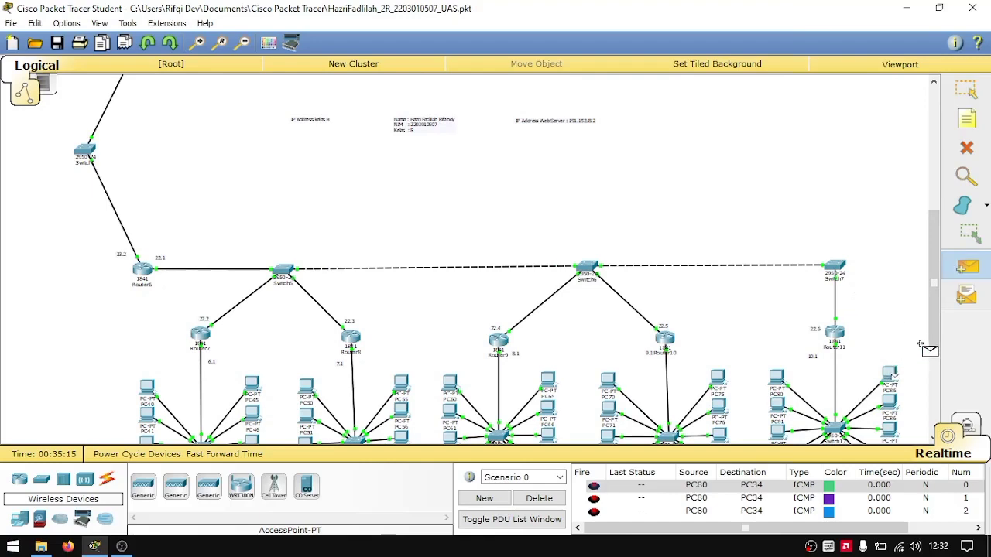
pyautogui.moveTo(934, 331); pyautogui.dragTo(930, 211)
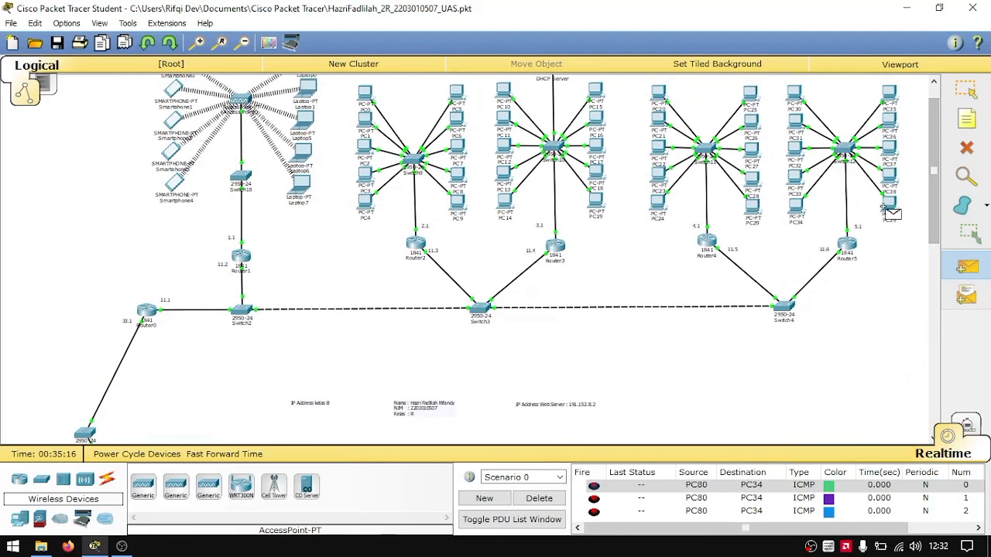
pyautogui.click(753, 207)
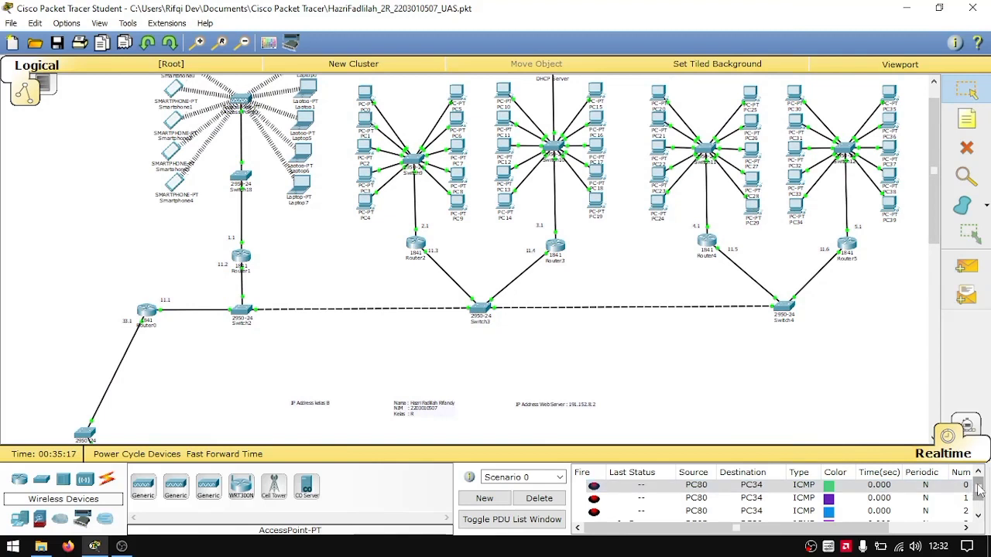
pyautogui.click(977, 515)
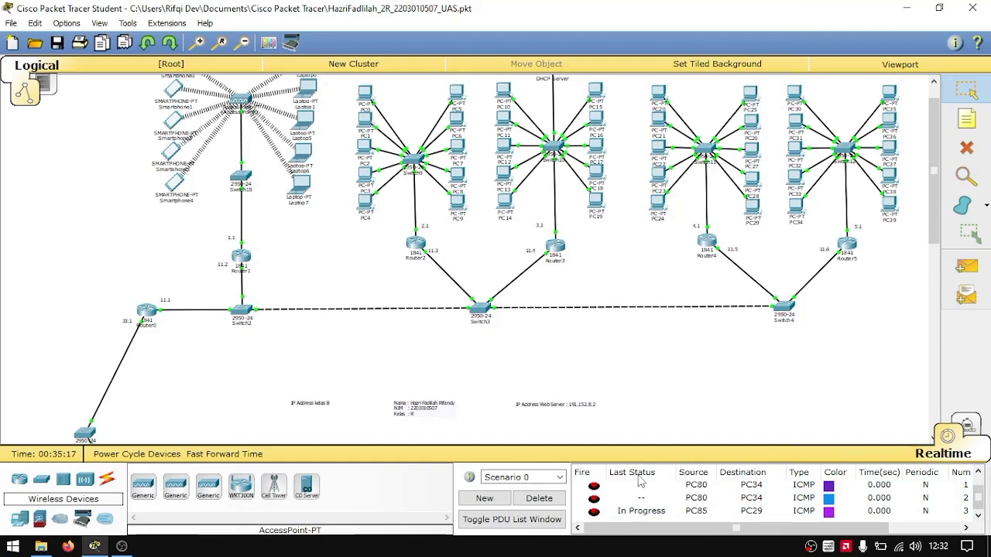
pyautogui.scroll(1, 655, 491)
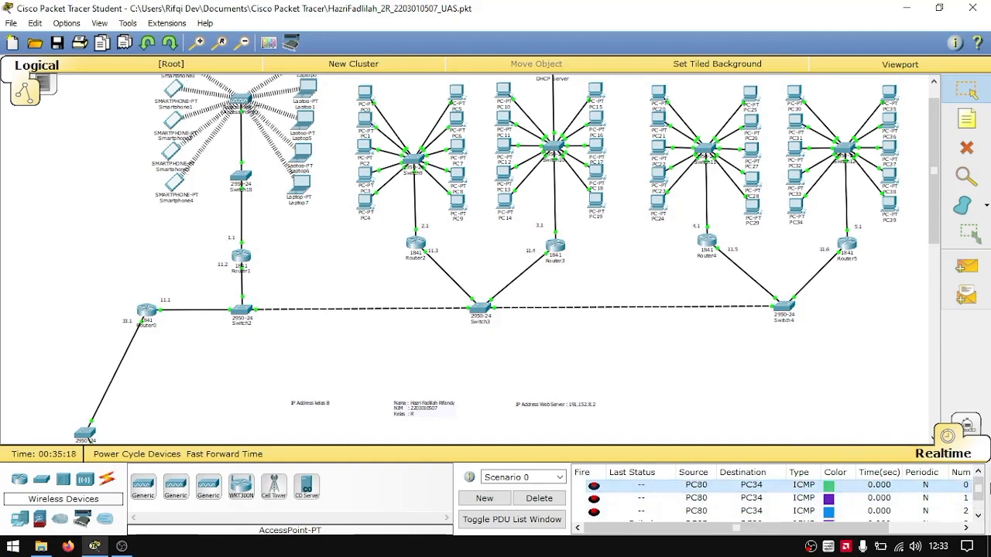
pyautogui.scroll(-1, 982, 501)
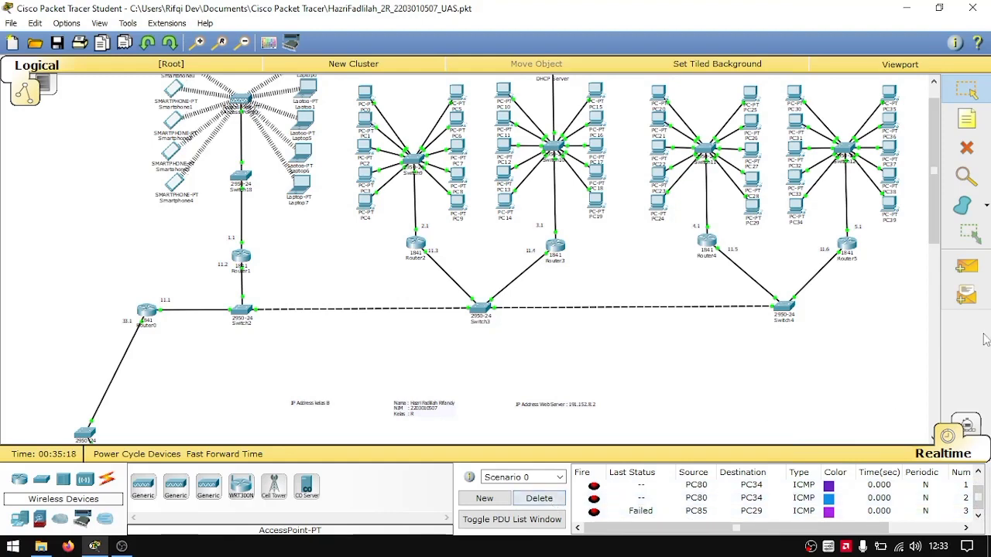
# Send a simple PDU from PC85 to PC34
pyautogui.click(965, 266)
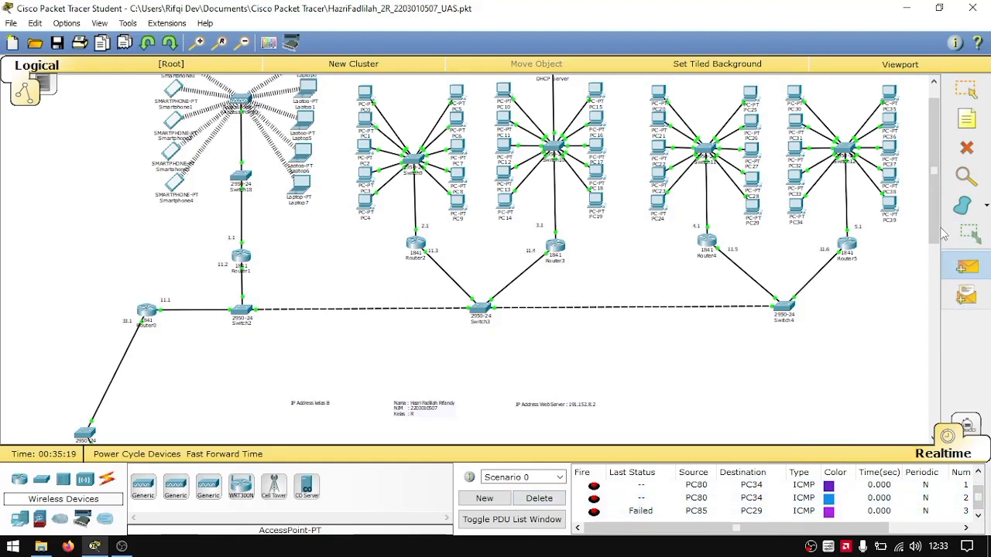
pyautogui.moveTo(934, 227); pyautogui.dragTo(919, 348)
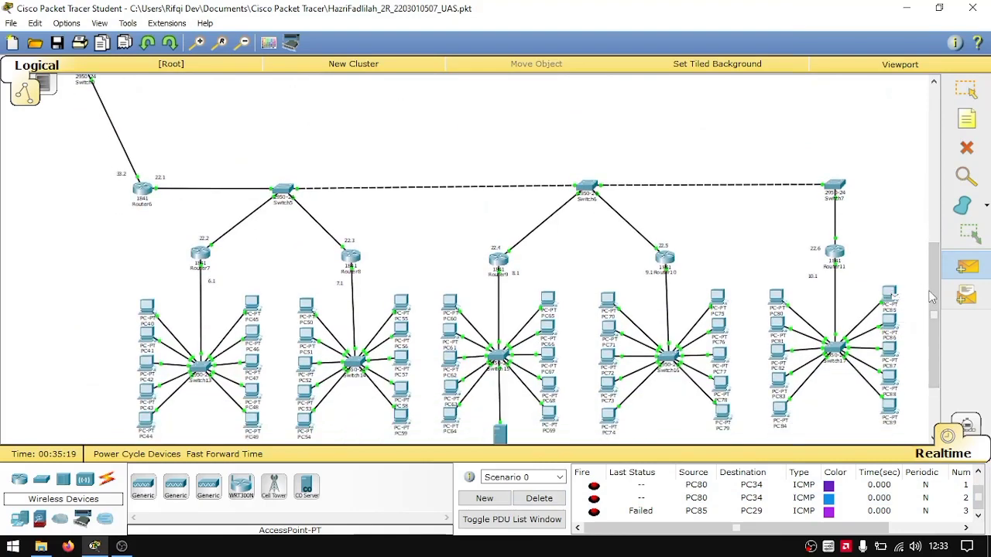
pyautogui.moveTo(931, 288); pyautogui.dragTo(924, 173)
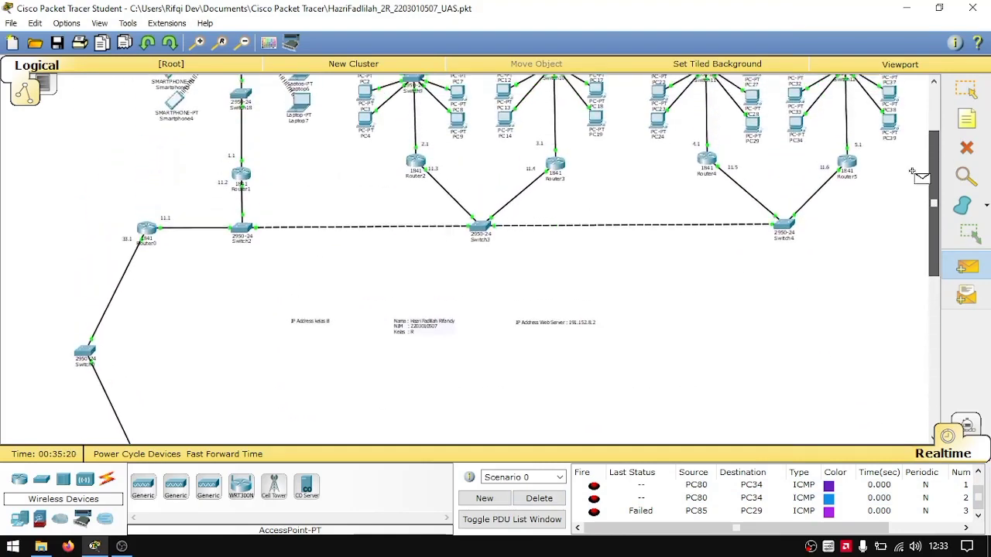
pyautogui.click(795, 122)
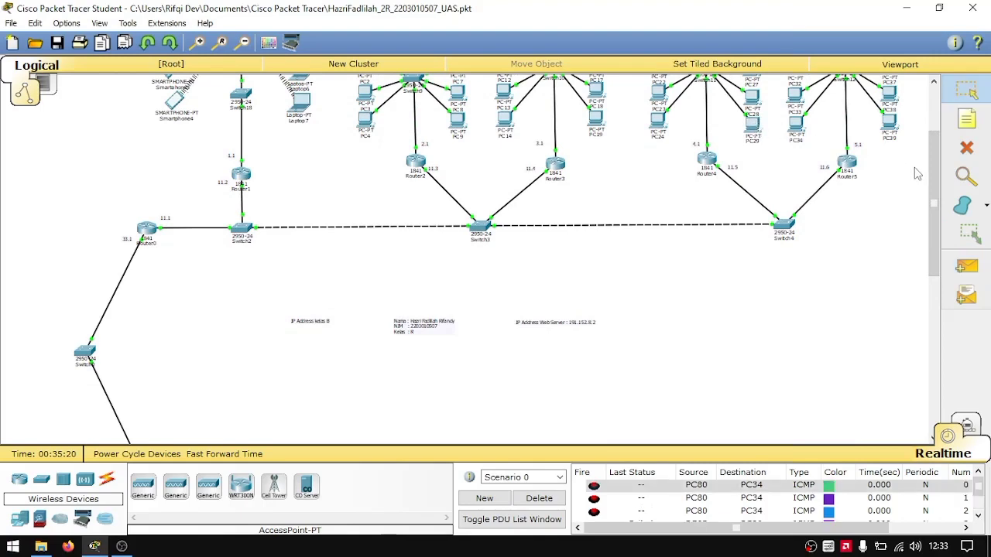
# Send a simple PDU from PC85 to PC29 and check its status in the PDU list
pyautogui.moveTo(933, 197); pyautogui.dragTo(933, 251)
pyautogui.moveTo(931, 299); pyautogui.dragTo(932, 305)
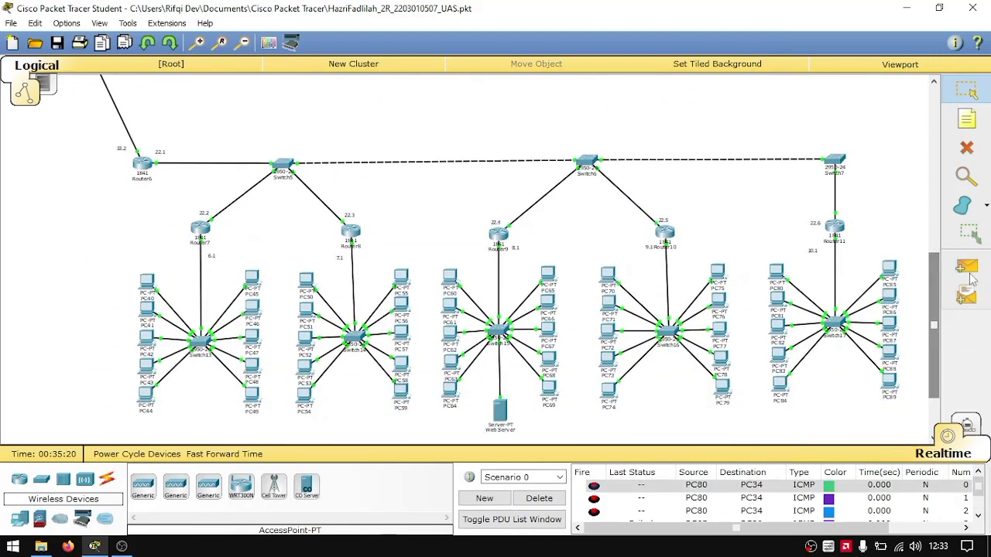
pyautogui.scroll(-1, 976, 496)
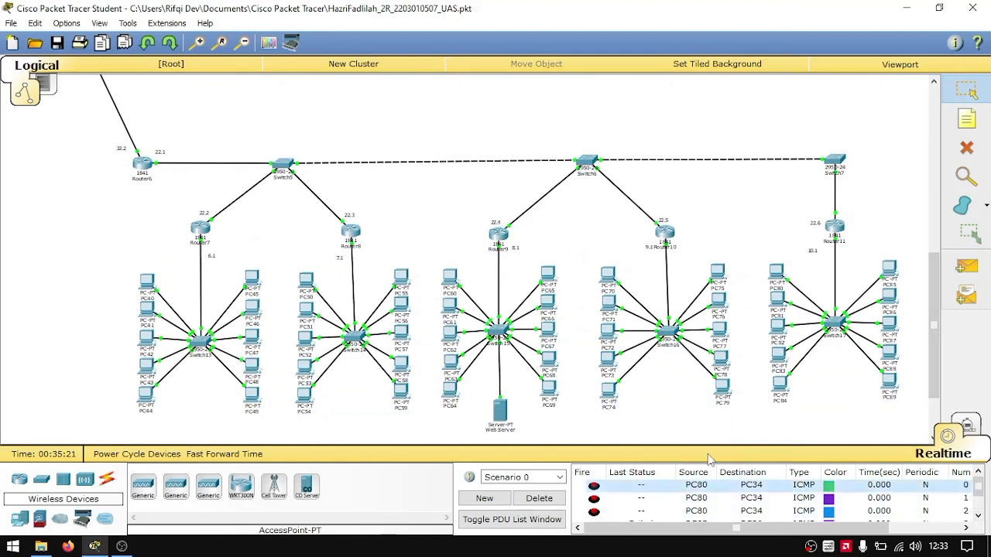
pyautogui.scroll(-1, 976, 486)
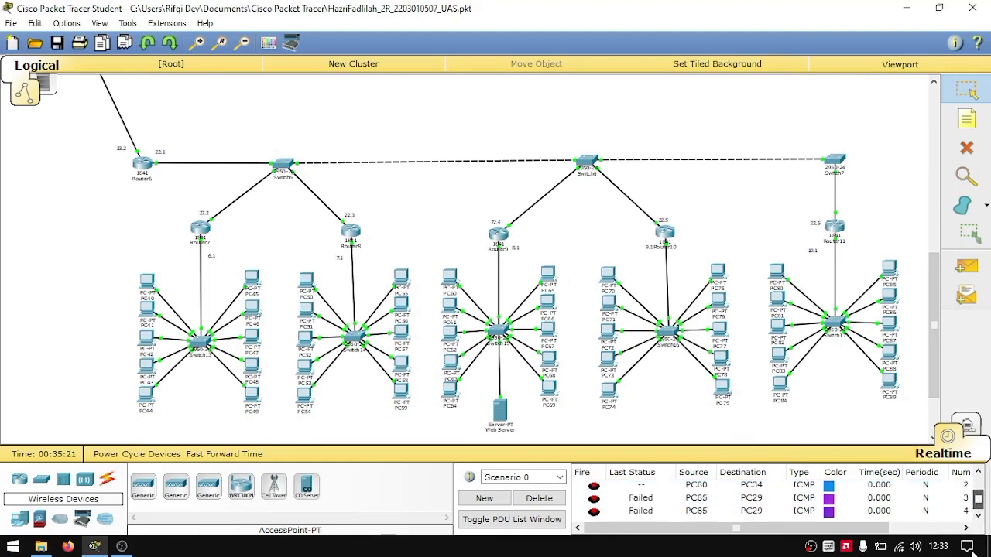
pyautogui.click(977, 267)
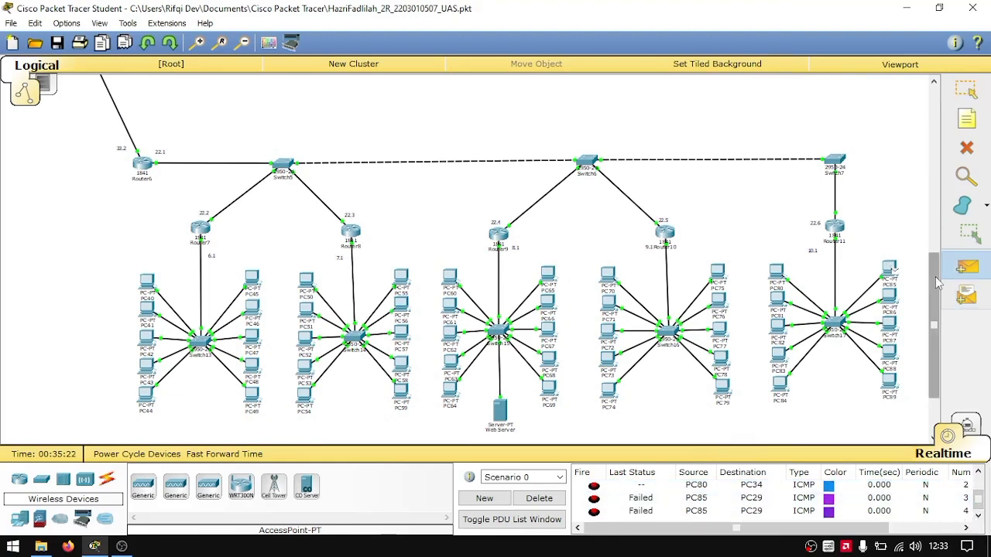
pyautogui.moveTo(934, 277); pyautogui.dragTo(917, 133)
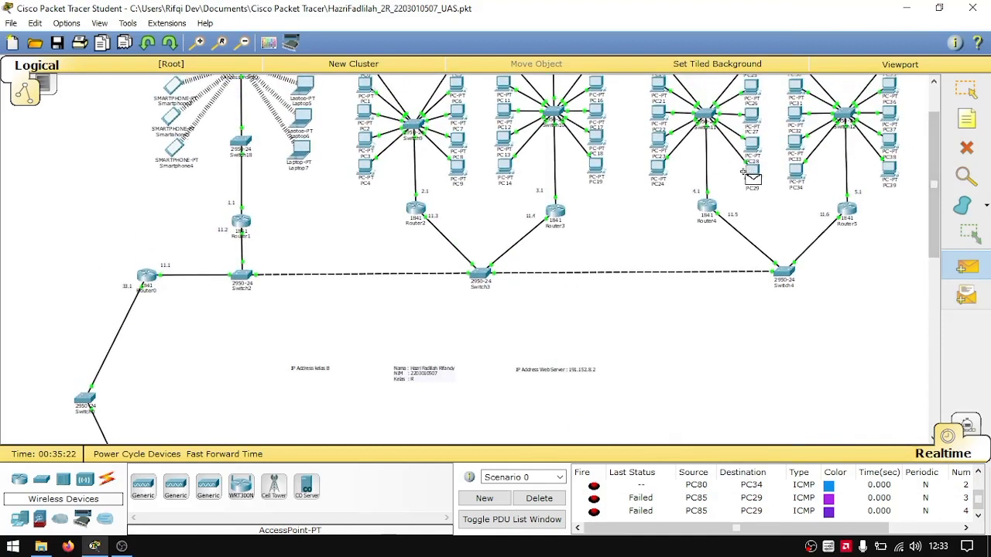
pyautogui.click(756, 174)
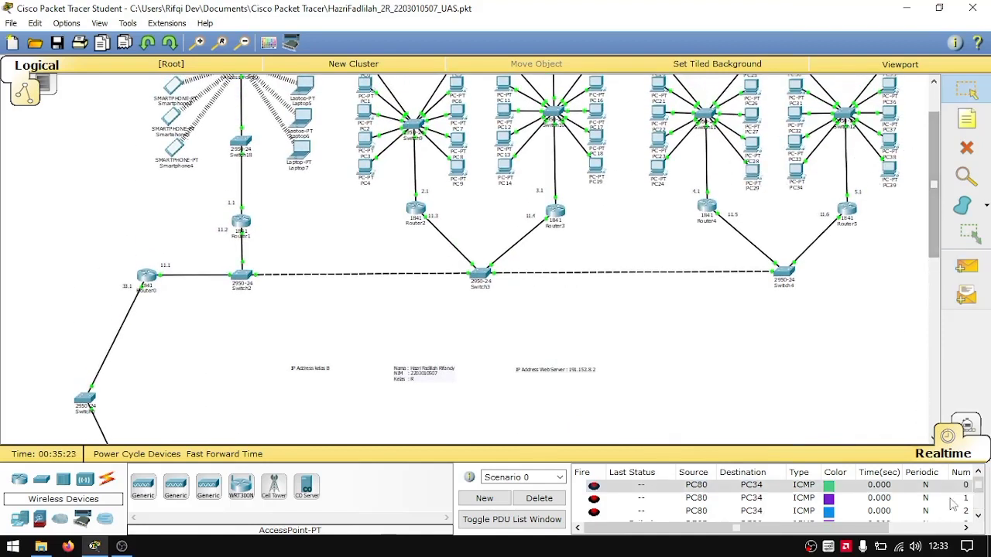
pyautogui.scroll(-1, 979, 515)
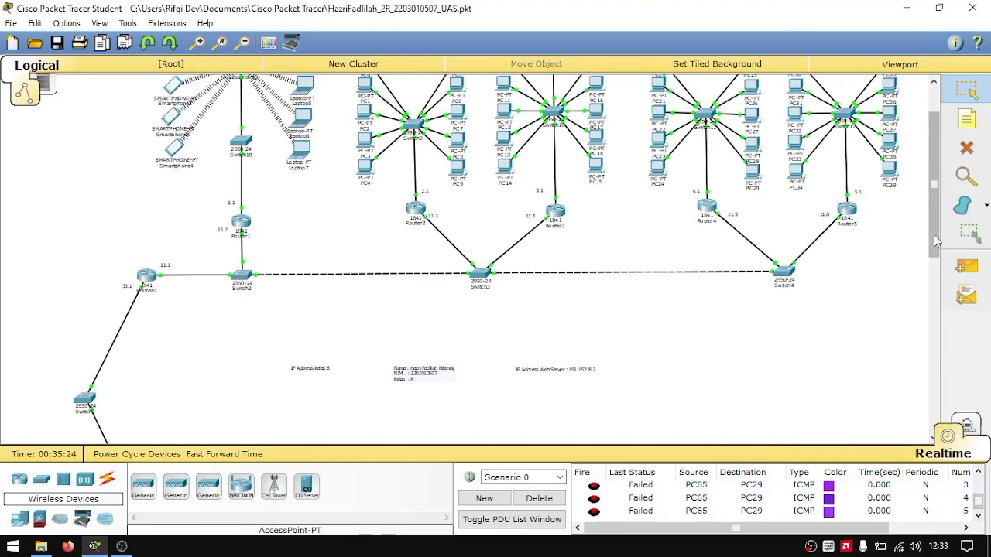
# Repeat the simple PDU from PC85 to PC29 and review the last entries of the PDU list
pyautogui.moveTo(935, 261); pyautogui.dragTo(929, 359)
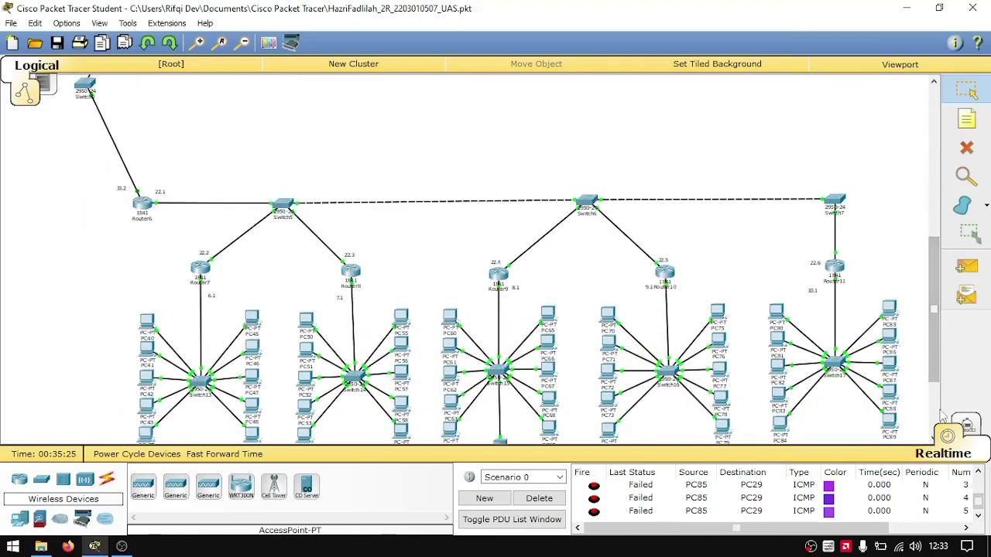
pyautogui.click(960, 267)
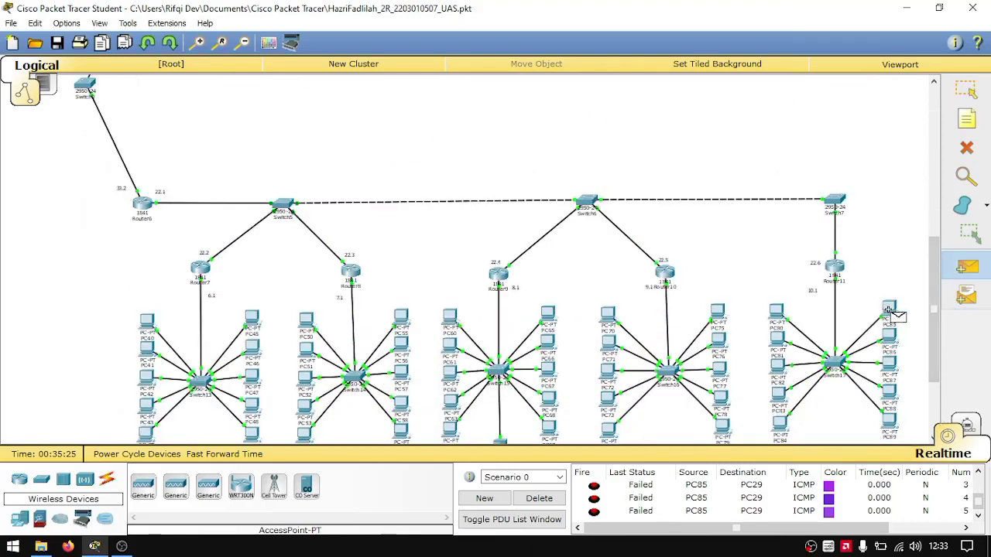
pyautogui.moveTo(931, 294); pyautogui.dragTo(932, 170)
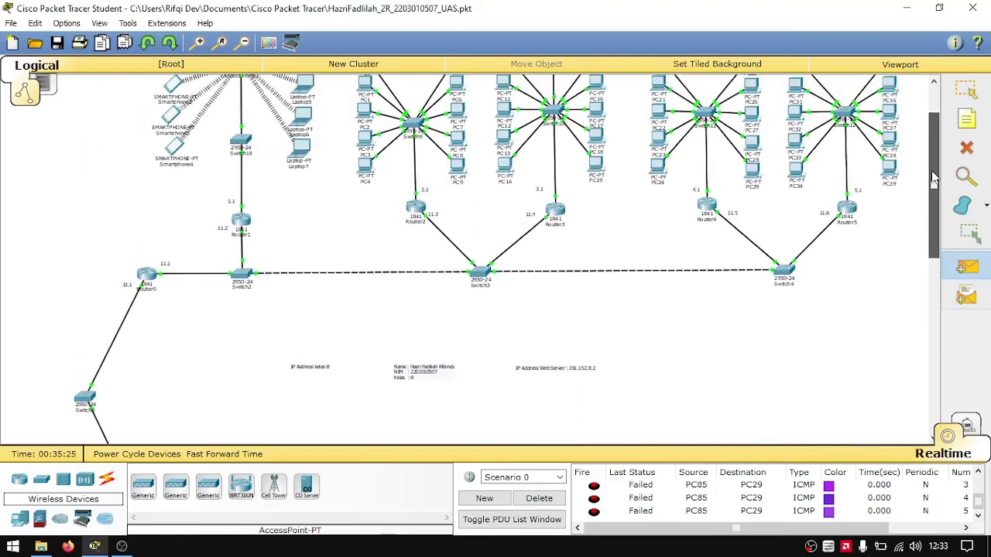
pyautogui.click(755, 171)
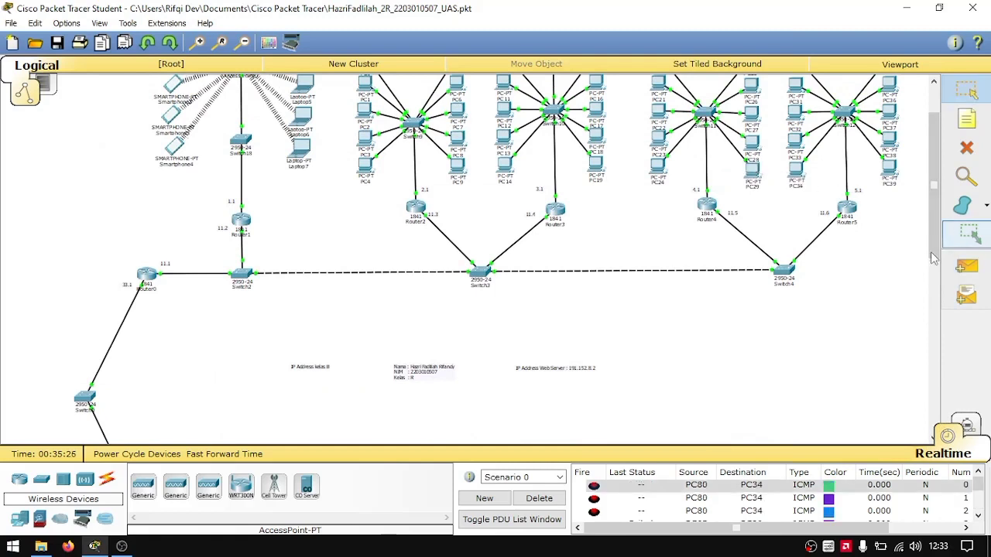
pyautogui.moveTo(979, 486); pyautogui.dragTo(978, 518)
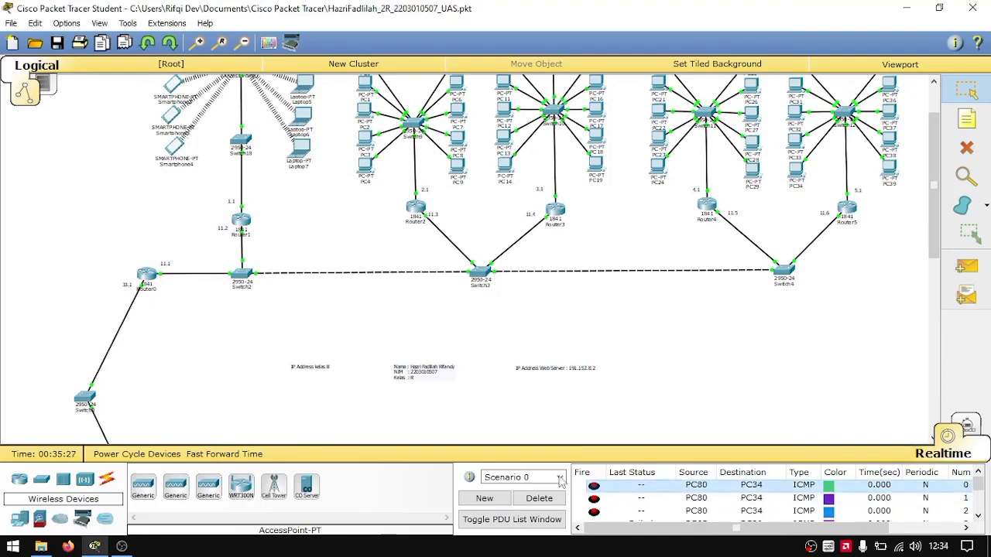
pyautogui.moveTo(979, 484); pyautogui.dragTo(978, 527)
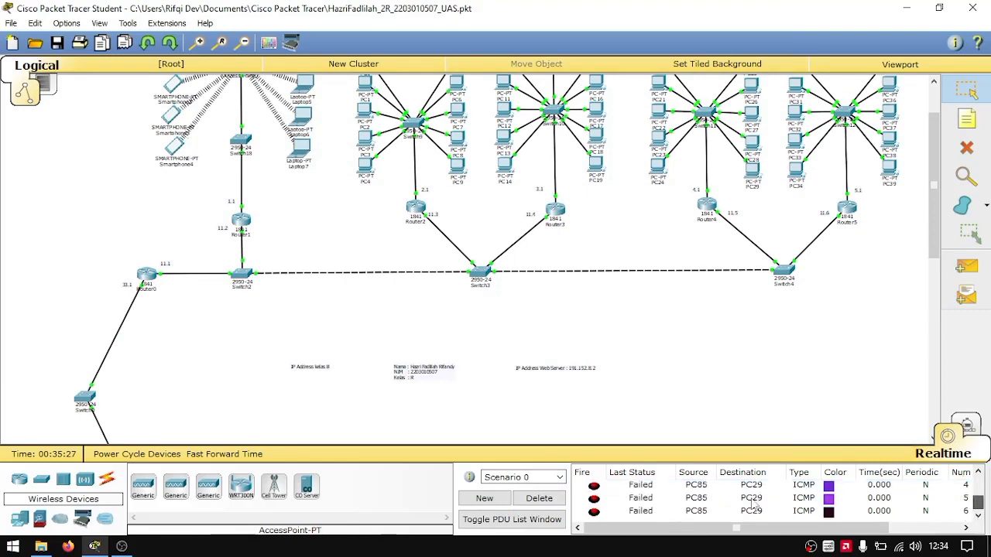
# Delete the PDUs of Scenario 0 and send a fresh simple PDU from PC85 to PC29
pyautogui.click(551, 499)
pyautogui.moveTo(935, 236); pyautogui.dragTo(933, 429)
pyautogui.click(966, 265)
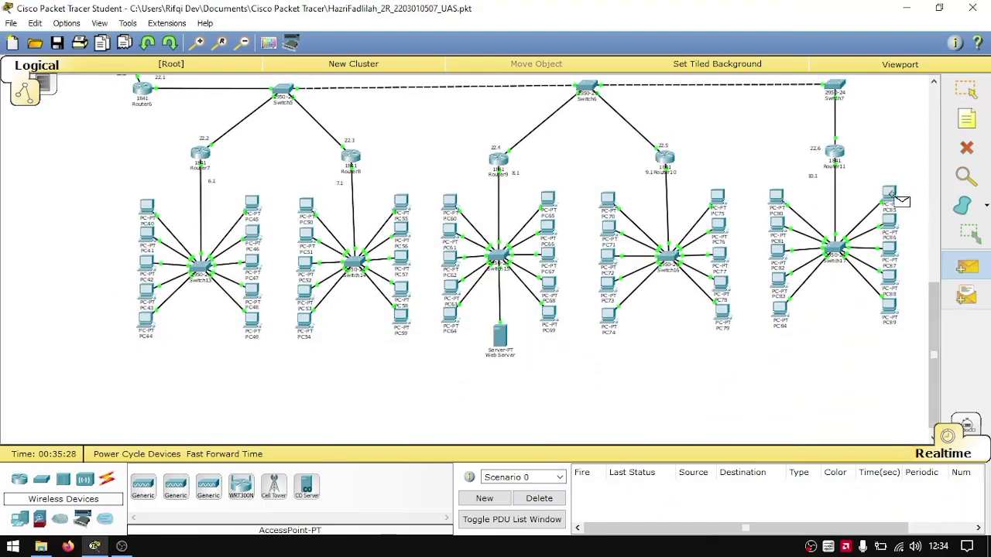
pyautogui.moveTo(934, 304); pyautogui.dragTo(931, 138)
pyautogui.click(752, 178)
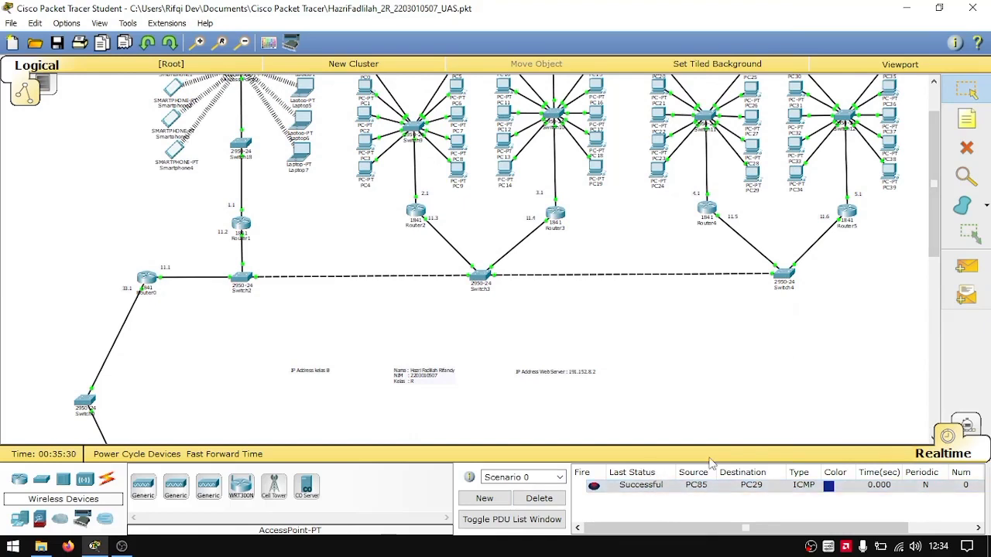
# Check the Web Server's IP address in its IP configuration and close the server's window
pyautogui.moveTo(934, 214); pyautogui.dragTo(938, 131)
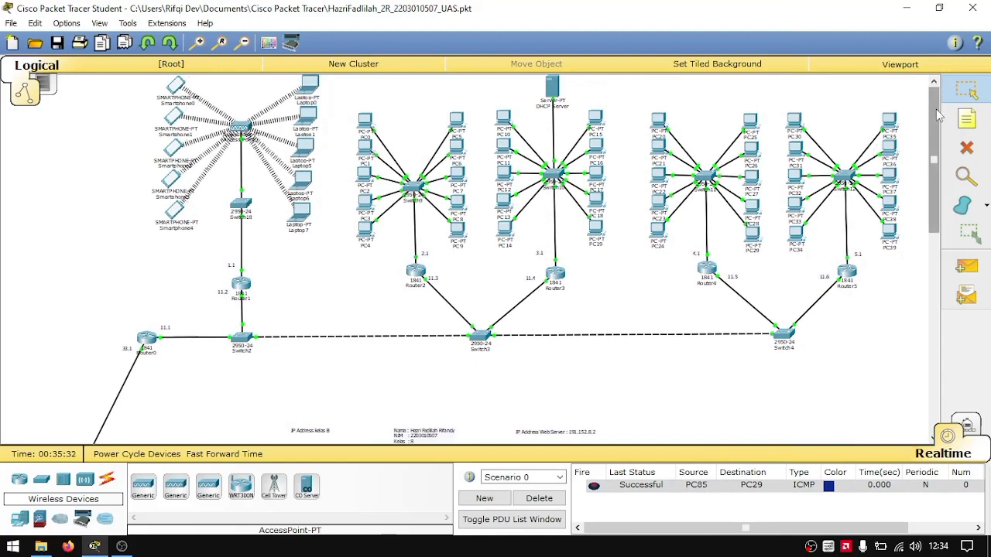
pyautogui.moveTo(936, 120); pyautogui.dragTo(921, 317)
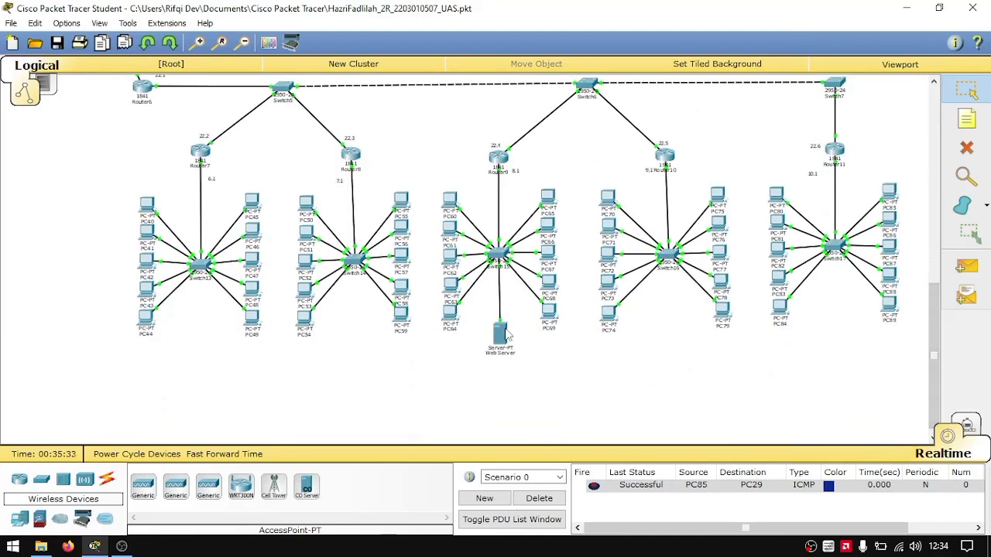
pyautogui.doubleClick(503, 333)
pyautogui.click(444, 115)
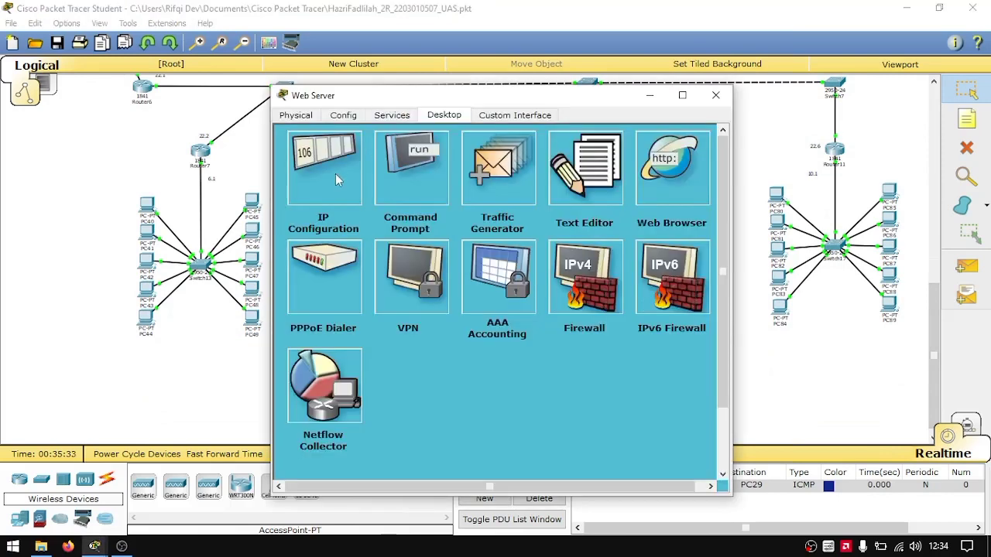
pyautogui.click(323, 167)
pyautogui.moveTo(468, 232); pyautogui.dragTo(331, 225)
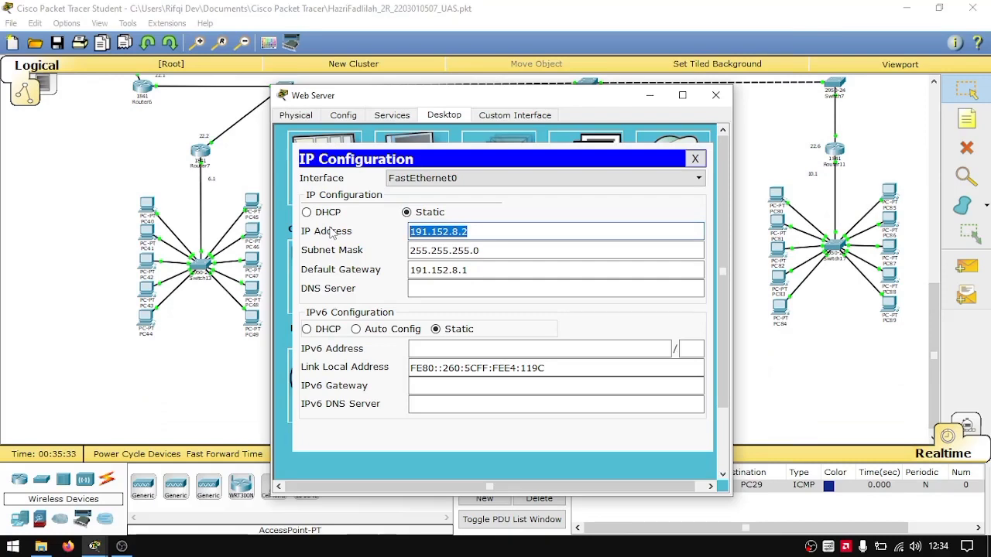
pyautogui.click(696, 161)
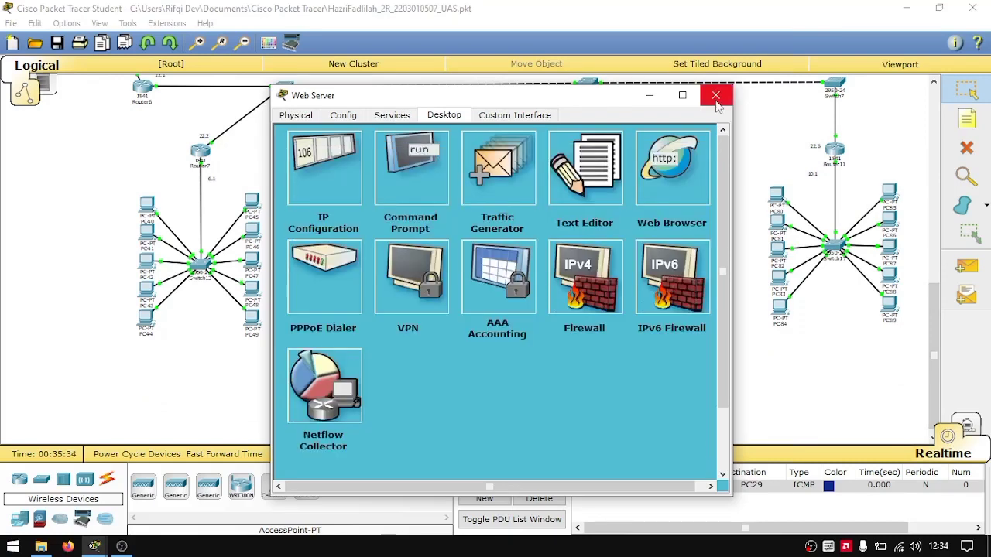
pyautogui.click(715, 95)
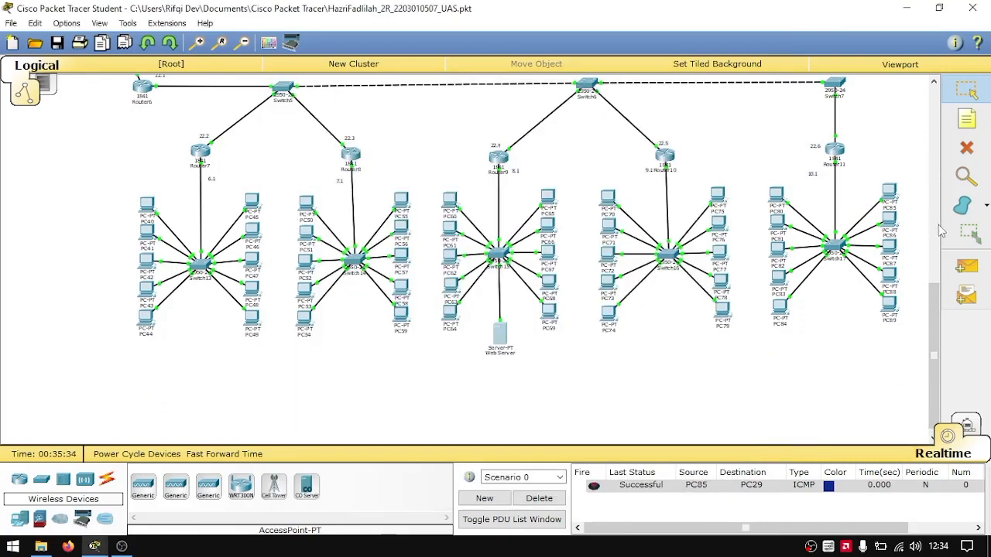
# Load the web page at 191.152.8.2 in PC80's web browser, and close the PC's window
pyautogui.click(776, 199)
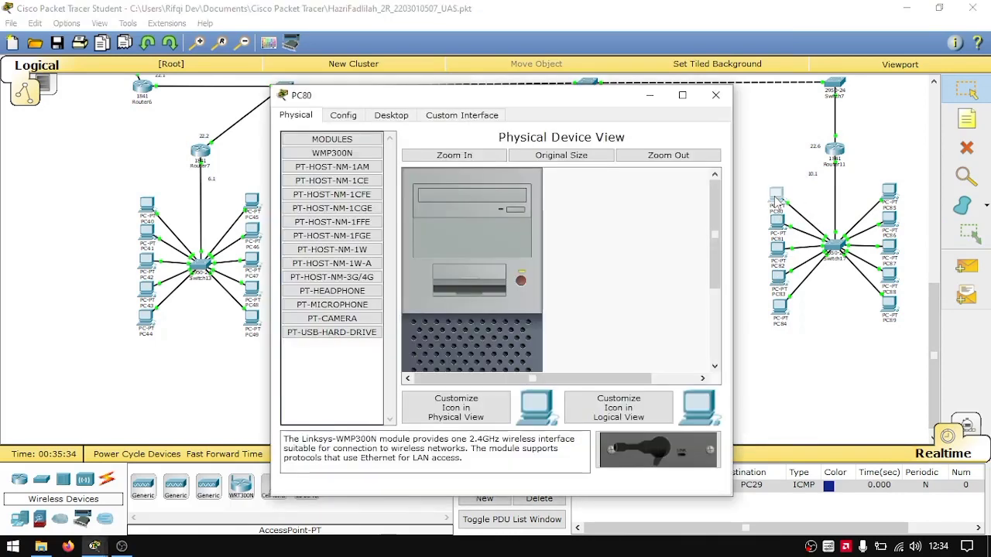
pyautogui.click(391, 114)
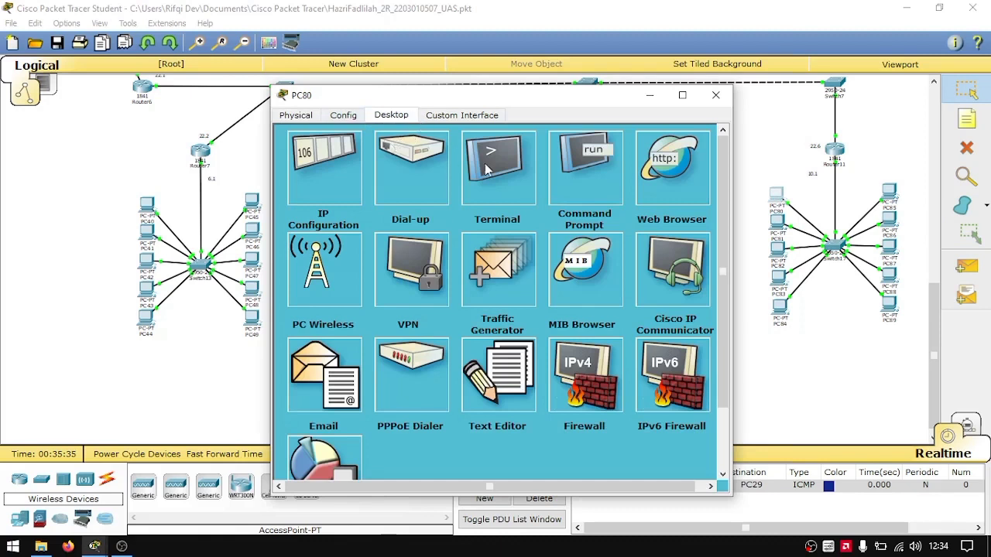
pyautogui.click(670, 178)
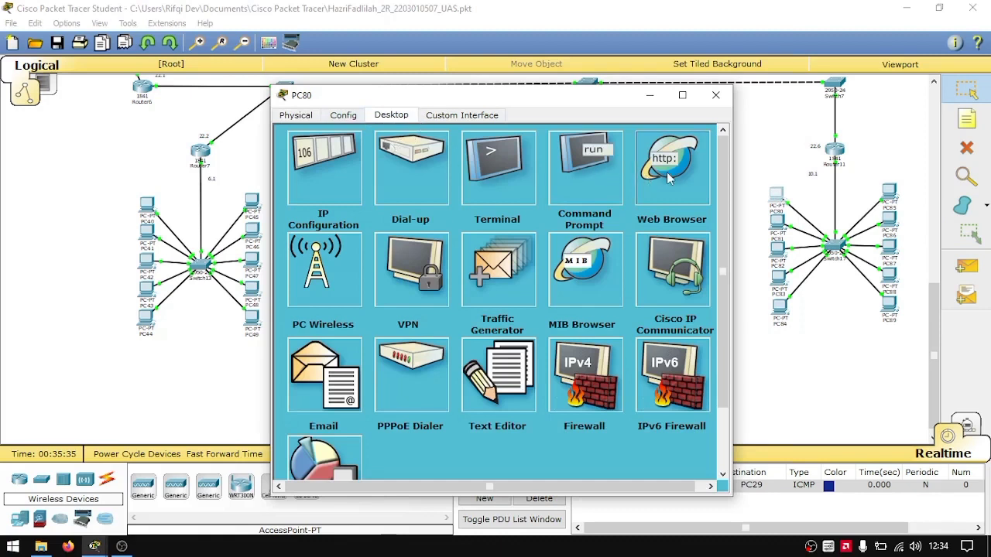
pyautogui.click(538, 178)
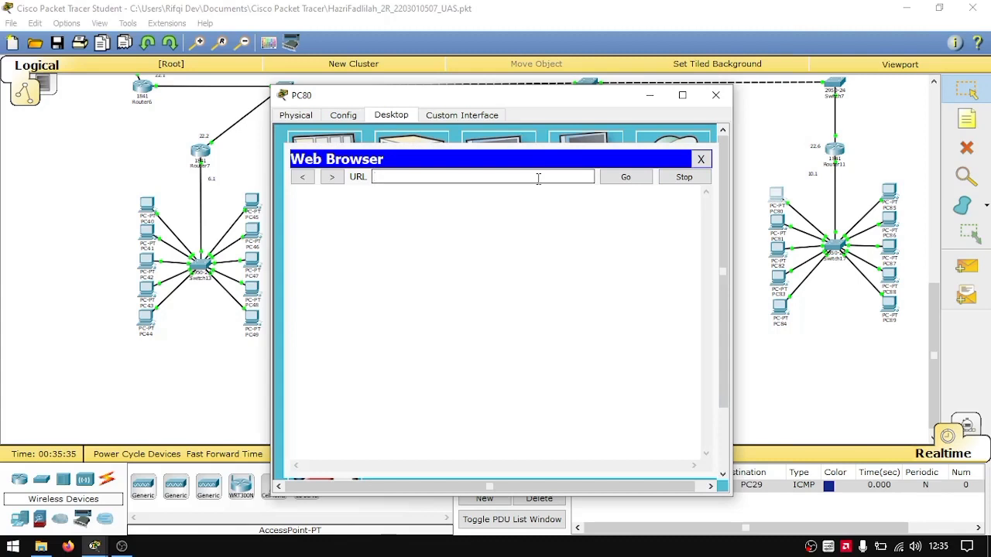
pyautogui.write('191.152.8.2')
pyautogui.click(612, 179)
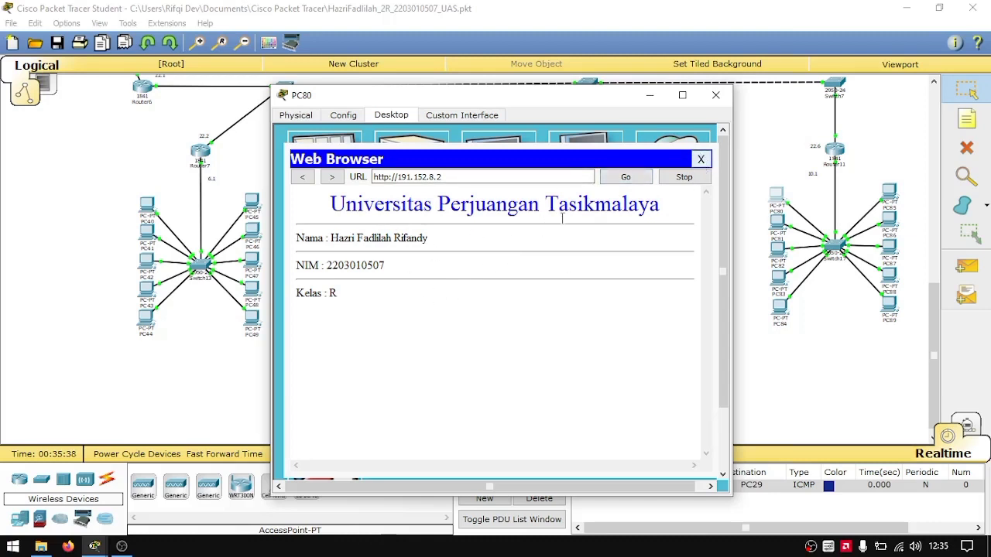
pyautogui.click(701, 160)
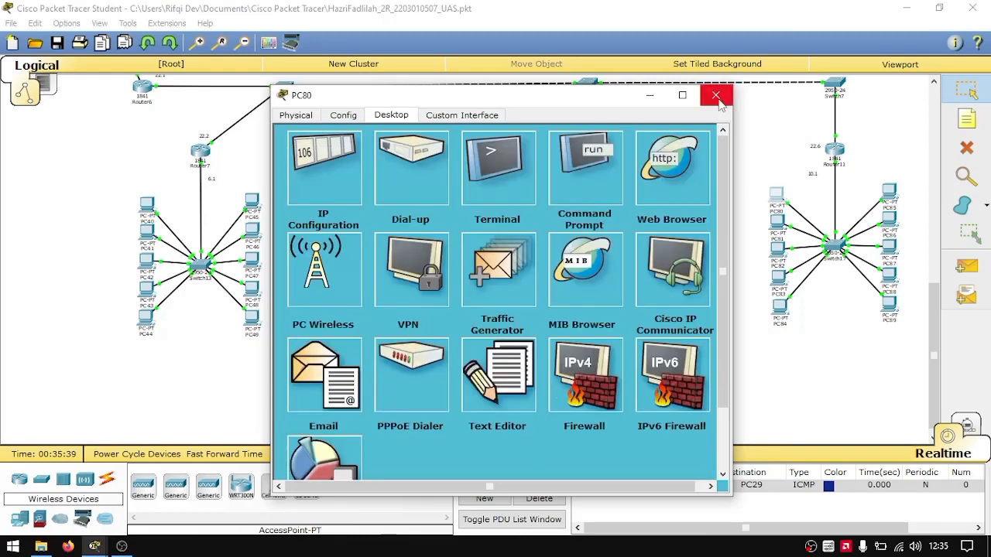
pyautogui.click(715, 95)
# Load the web page at 191.152.8.2 in PC19's web browser, and close the PC's window
pyautogui.moveTo(933, 302); pyautogui.dragTo(933, 127)
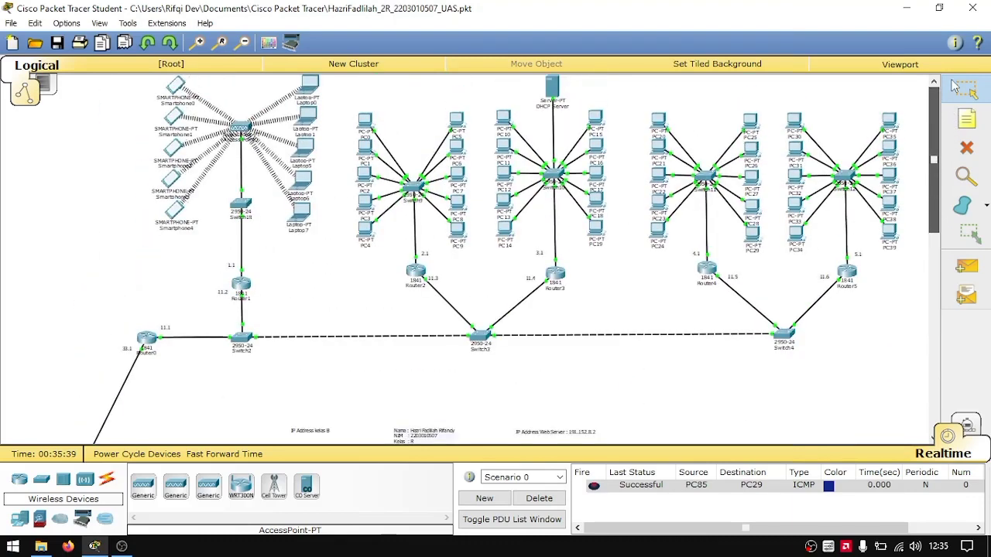
pyautogui.click(596, 229)
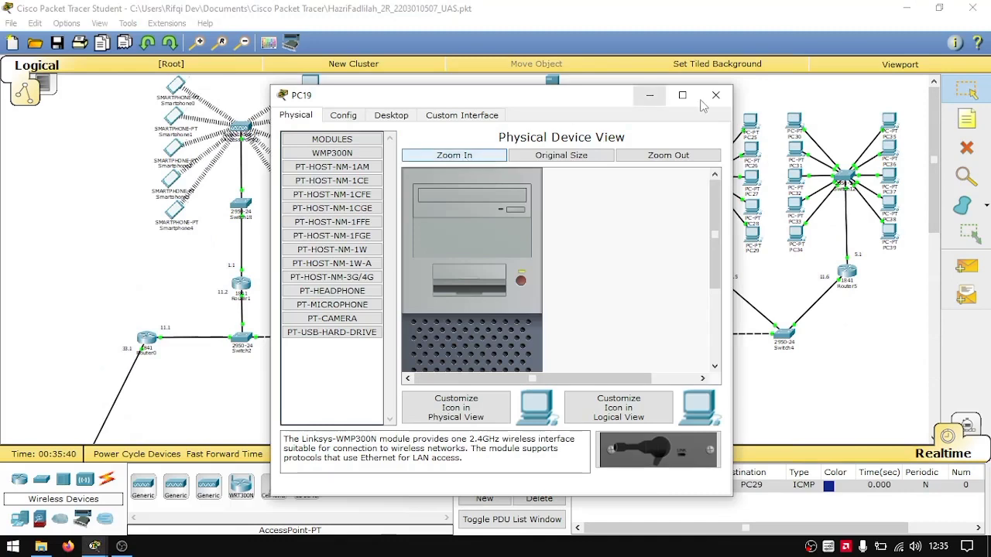
pyautogui.click(391, 115)
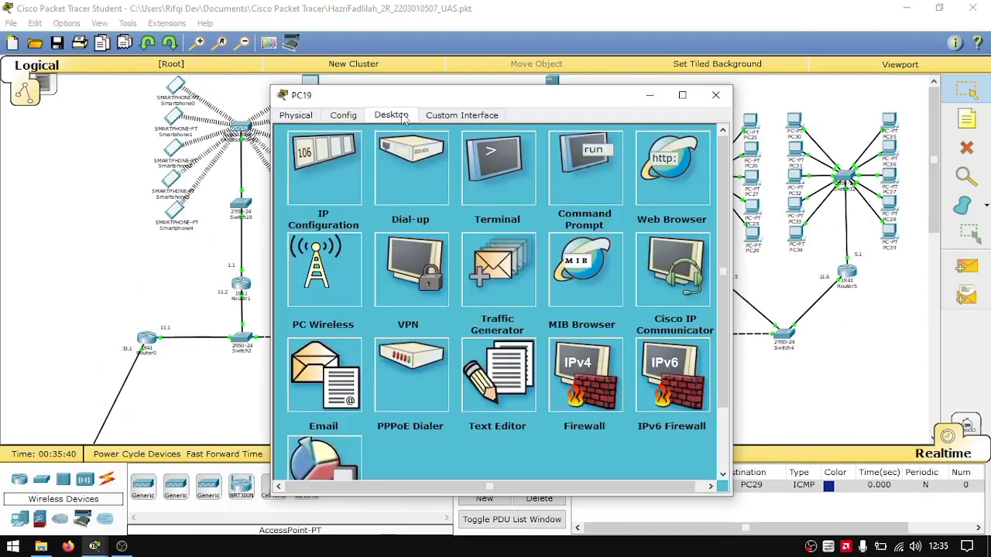
pyautogui.click(671, 166)
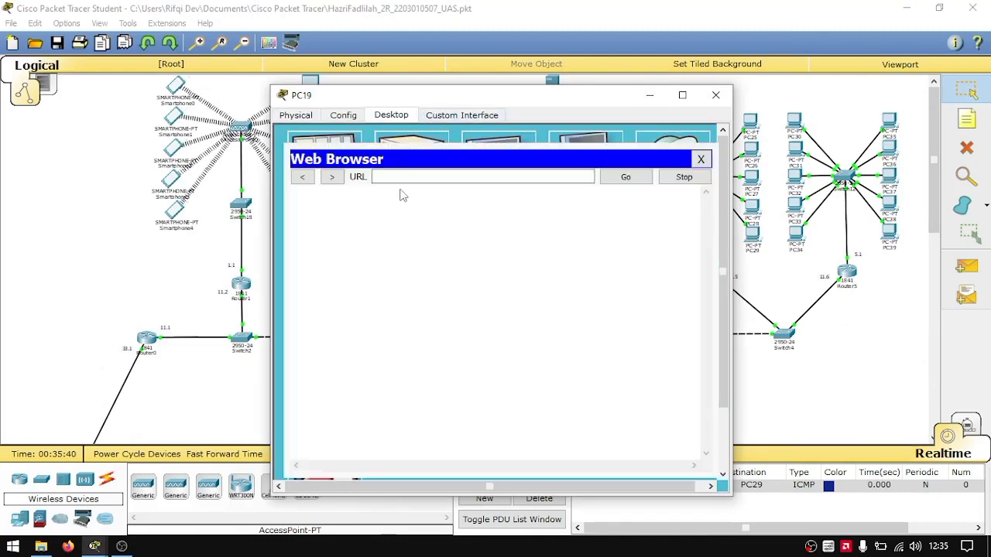
pyautogui.click(404, 178)
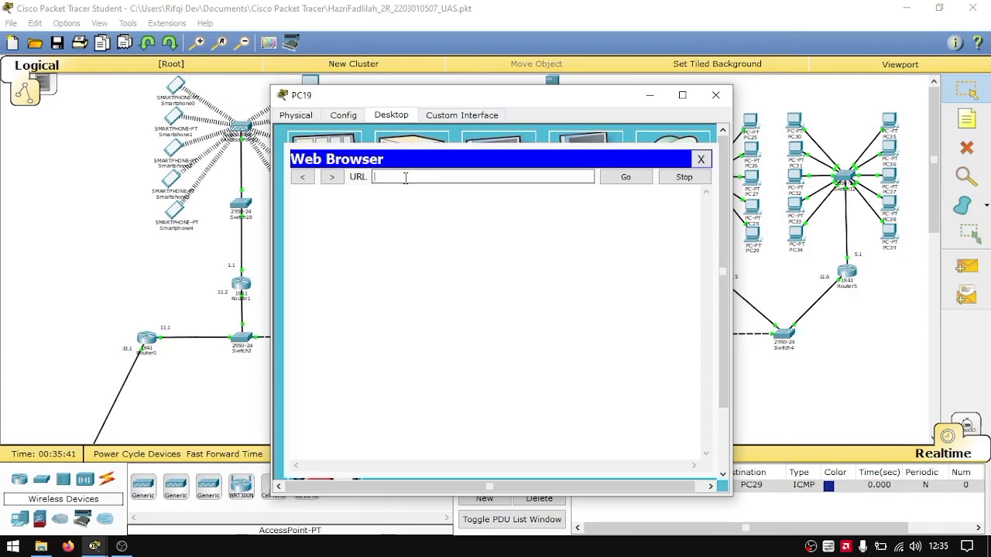
pyautogui.write('191.152.8.2')
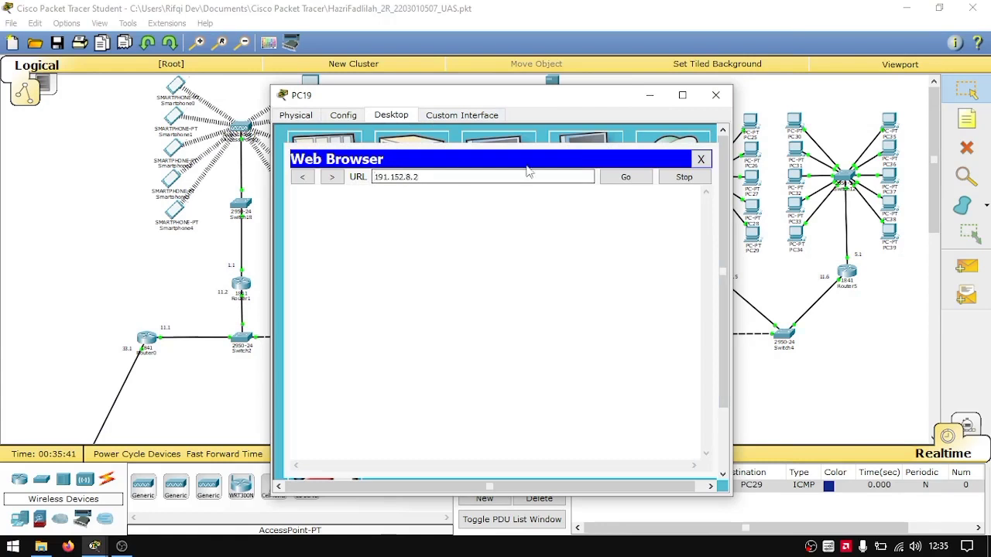
pyautogui.click(625, 177)
pyautogui.click(700, 159)
pyautogui.click(713, 95)
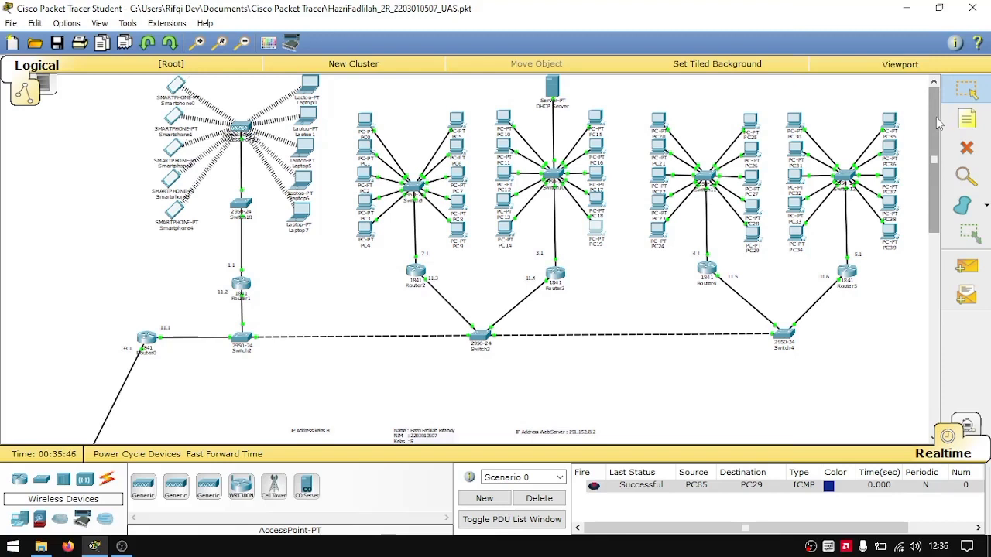
pyautogui.moveTo(936, 117)
pyautogui.mouseDown()
pyautogui.moveTo(924, 270)
pyautogui.moveTo(932, 118)
pyautogui.mouseUp()
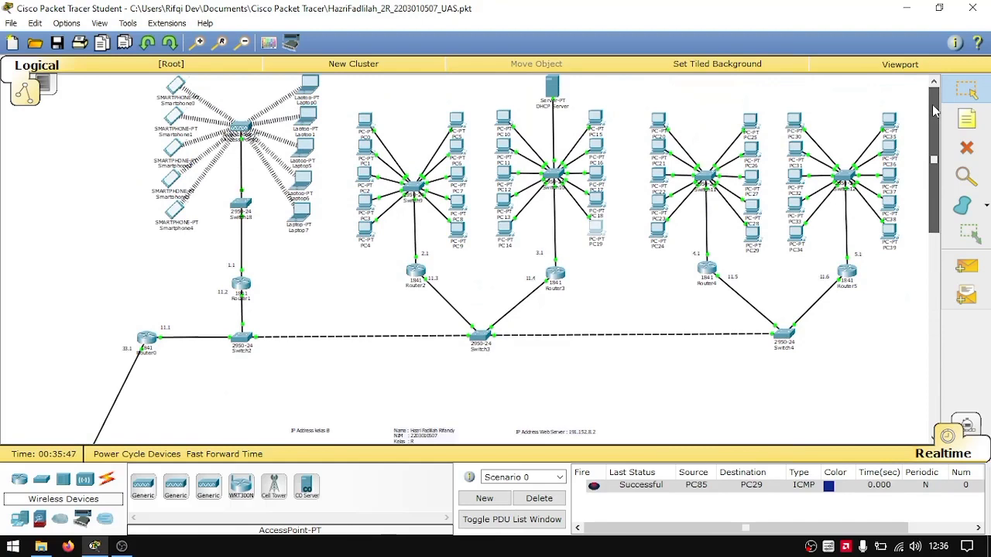
pyautogui.moveTo(934, 112); pyautogui.dragTo(932, 200)
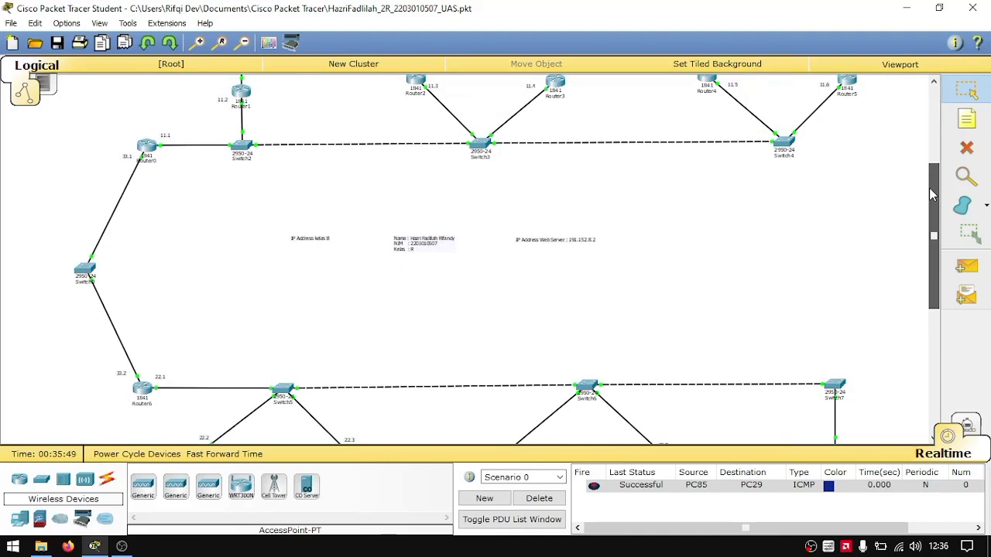
pyautogui.moveTo(932, 195)
pyautogui.mouseDown()
pyautogui.moveTo(938, 110)
pyautogui.moveTo(936, 202)
pyautogui.mouseUp()
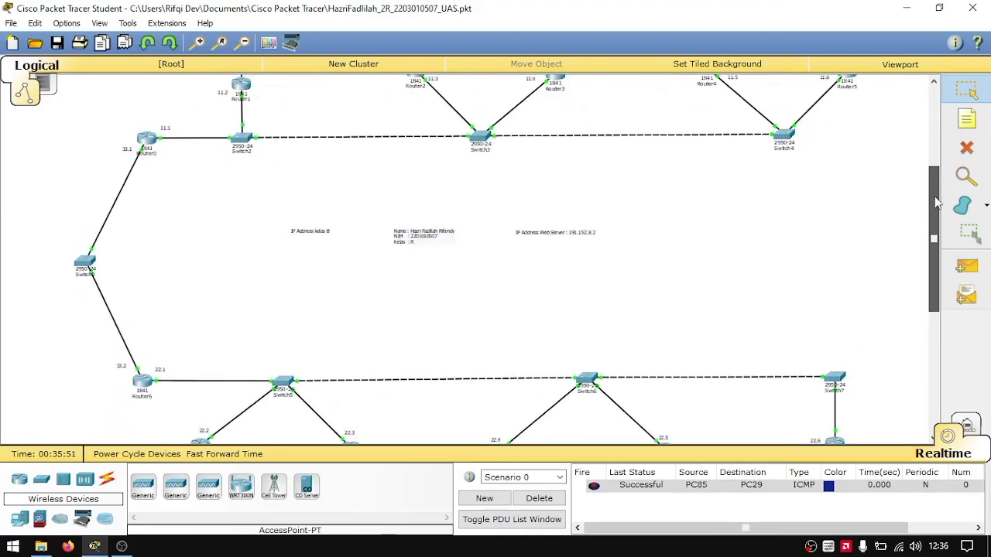
pyautogui.moveTo(935, 186); pyautogui.dragTo(942, 101)
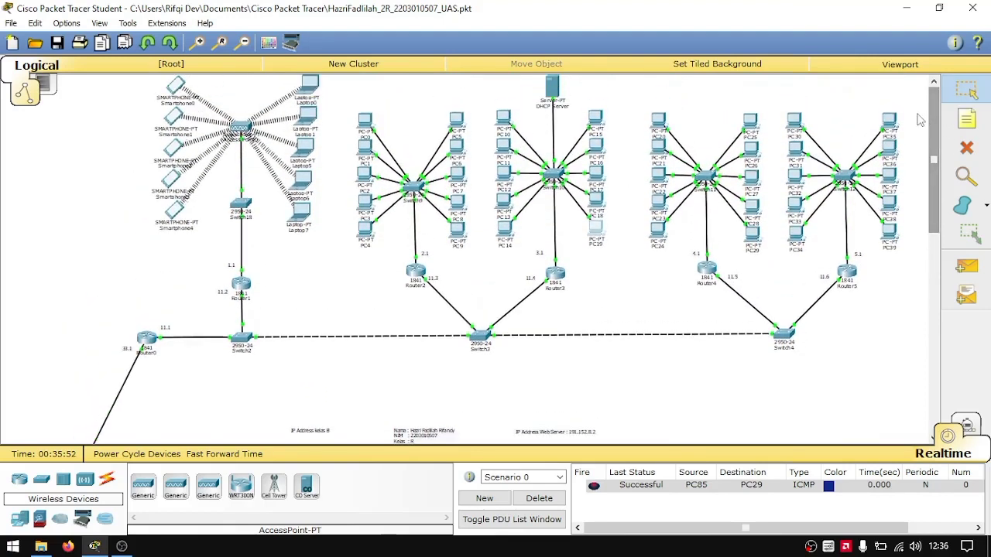